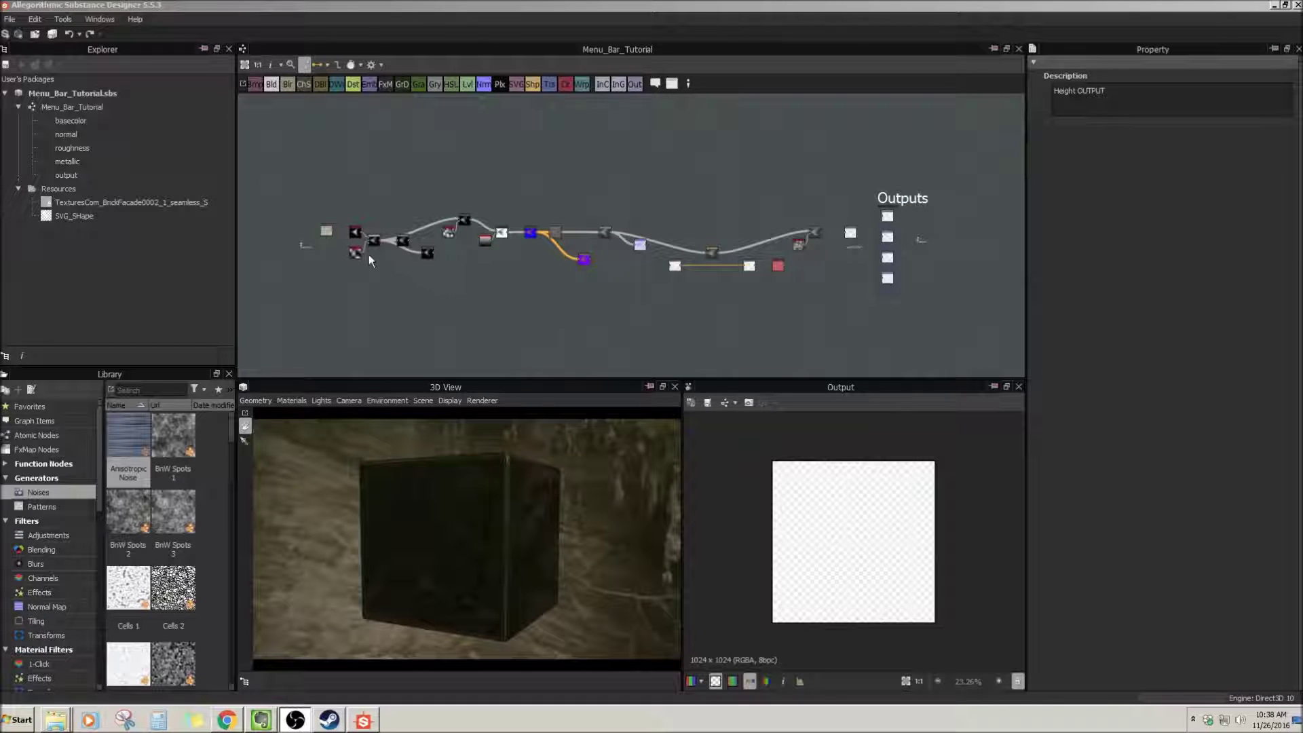
# Examine the Bitmap node at the beginning of the graph and the source options for adding a new bitmap.
pyautogui.moveTo(473, 263); pyautogui.dragTo(532, 264, button='middle')
pyautogui.scroll(5, 455, 270)
pyautogui.moveTo(438, 228); pyautogui.dragTo(502, 306, button='middle')
pyautogui.scroll(5, 502, 306)
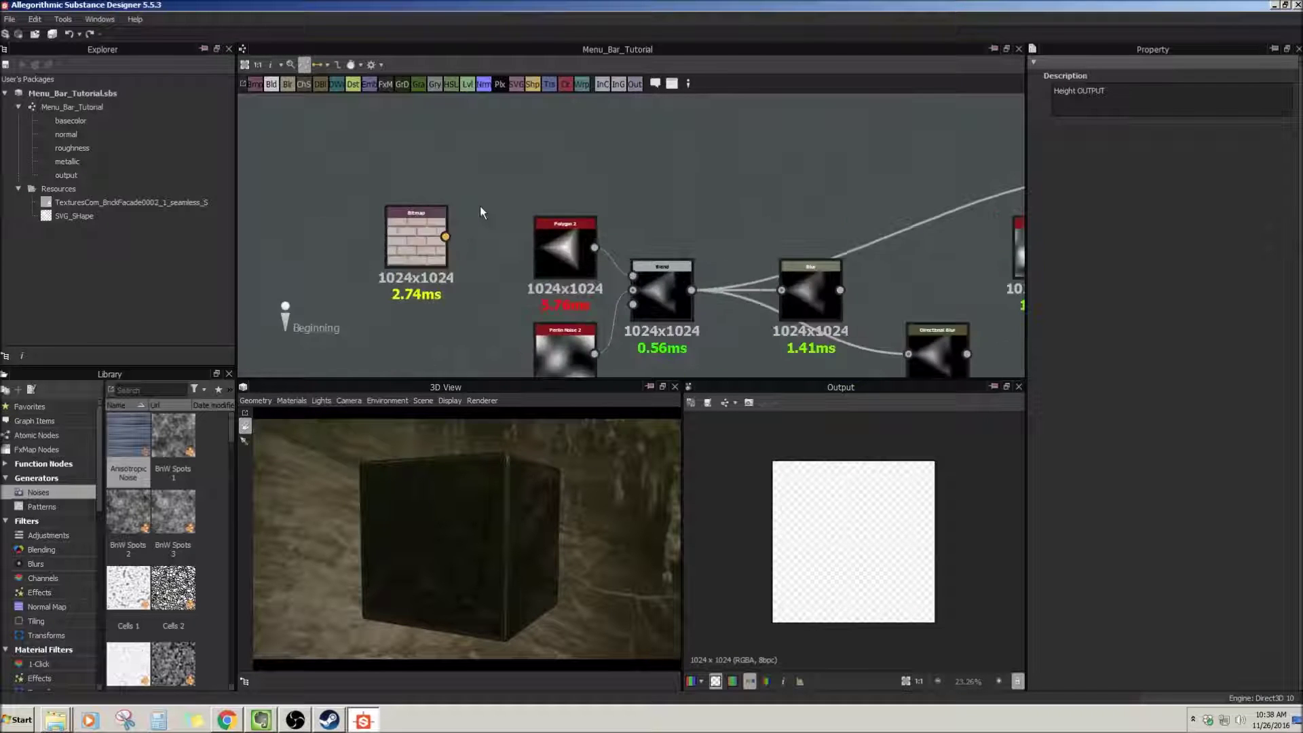
pyautogui.moveTo(469, 233); pyautogui.dragTo(592, 220, button='middle')
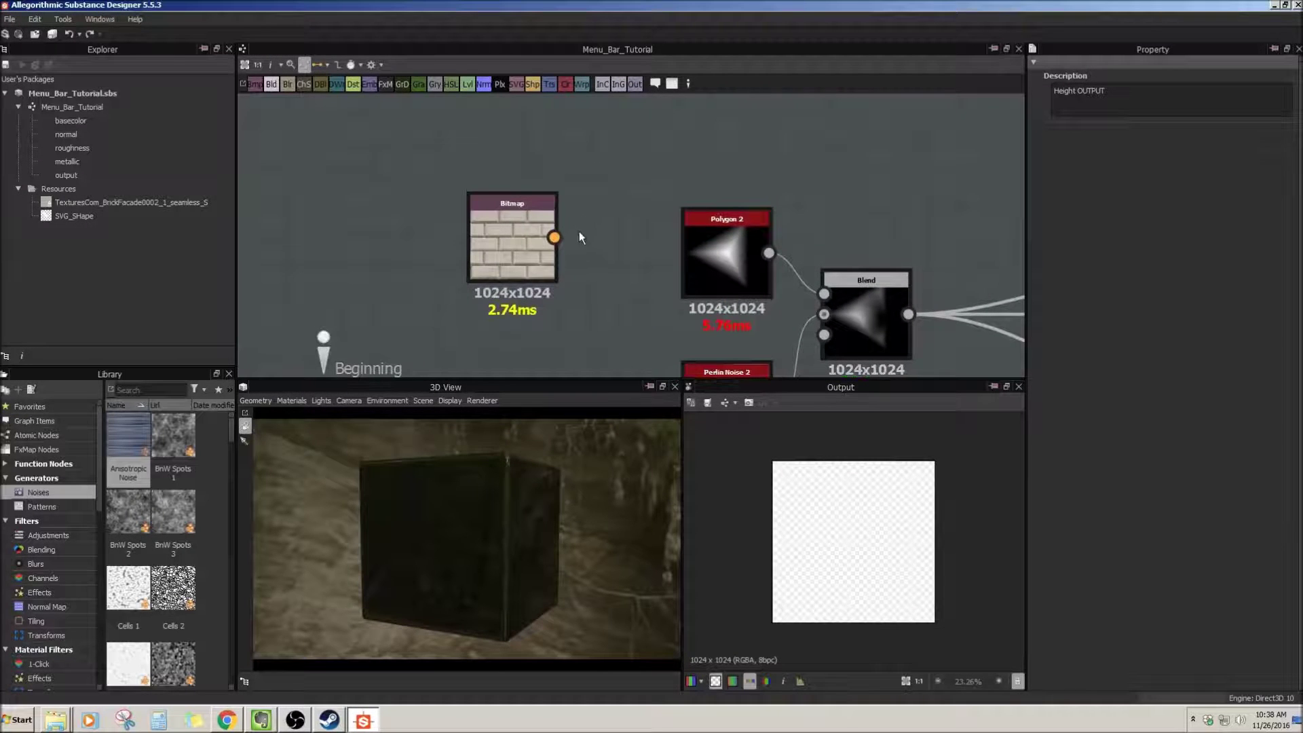
pyautogui.moveTo(373, 148); pyautogui.dragTo(376, 175, button='middle')
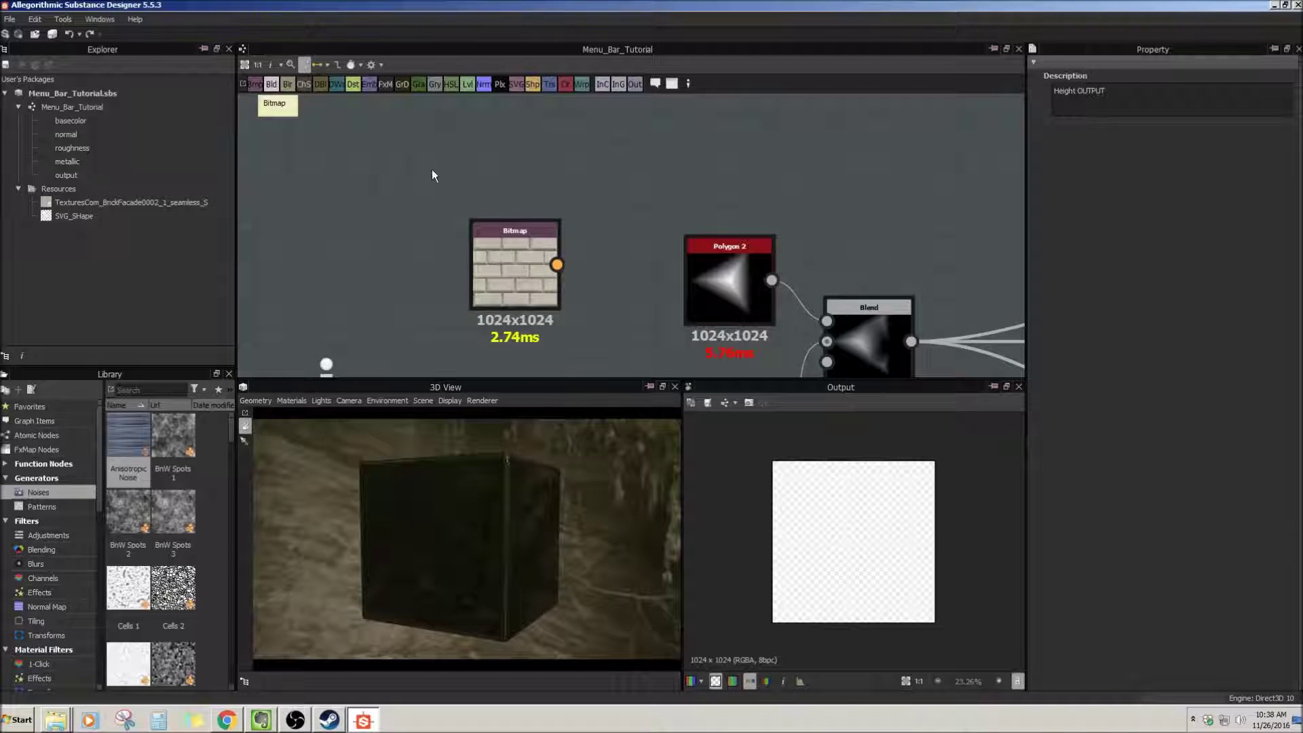
pyautogui.moveTo(431, 169); pyautogui.dragTo(447, 161, button='middle')
pyautogui.click(257, 83)
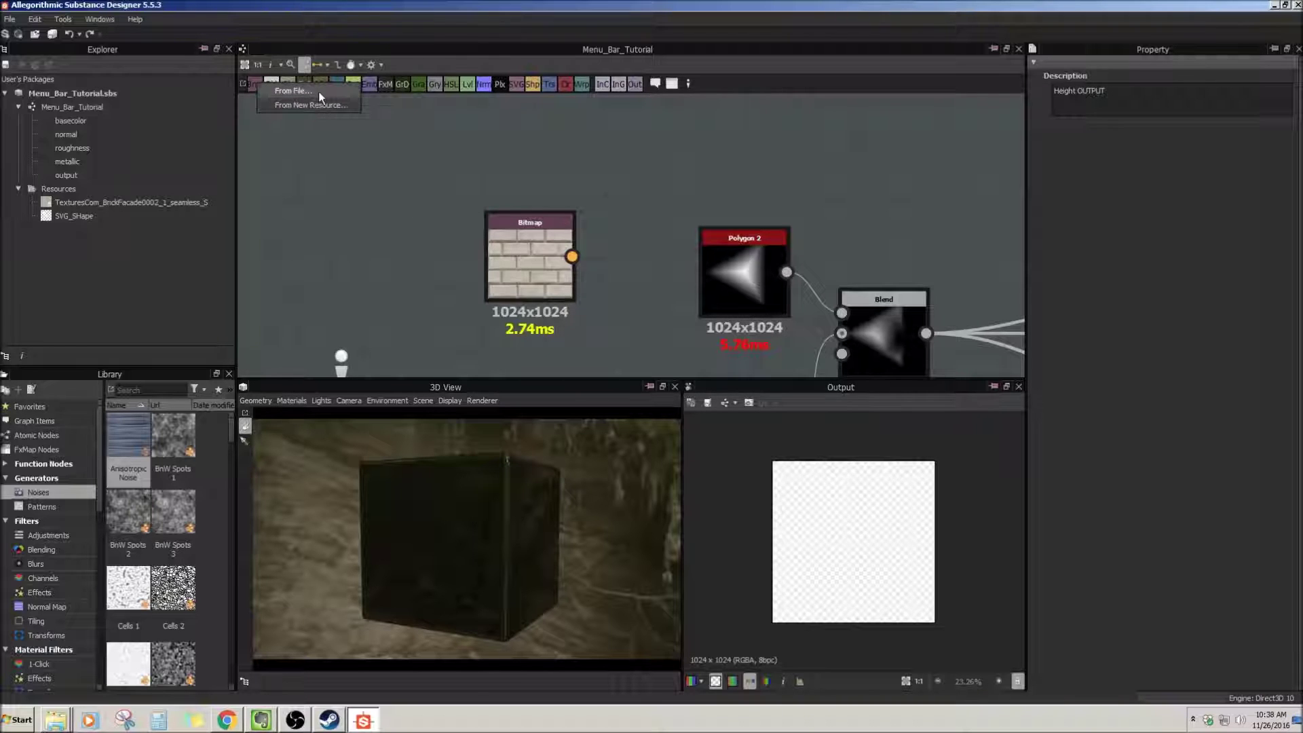
pyautogui.moveTo(487, 230); pyautogui.dragTo(488, 246)
pyautogui.moveTo(435, 197); pyautogui.dragTo(435, 163, button='middle')
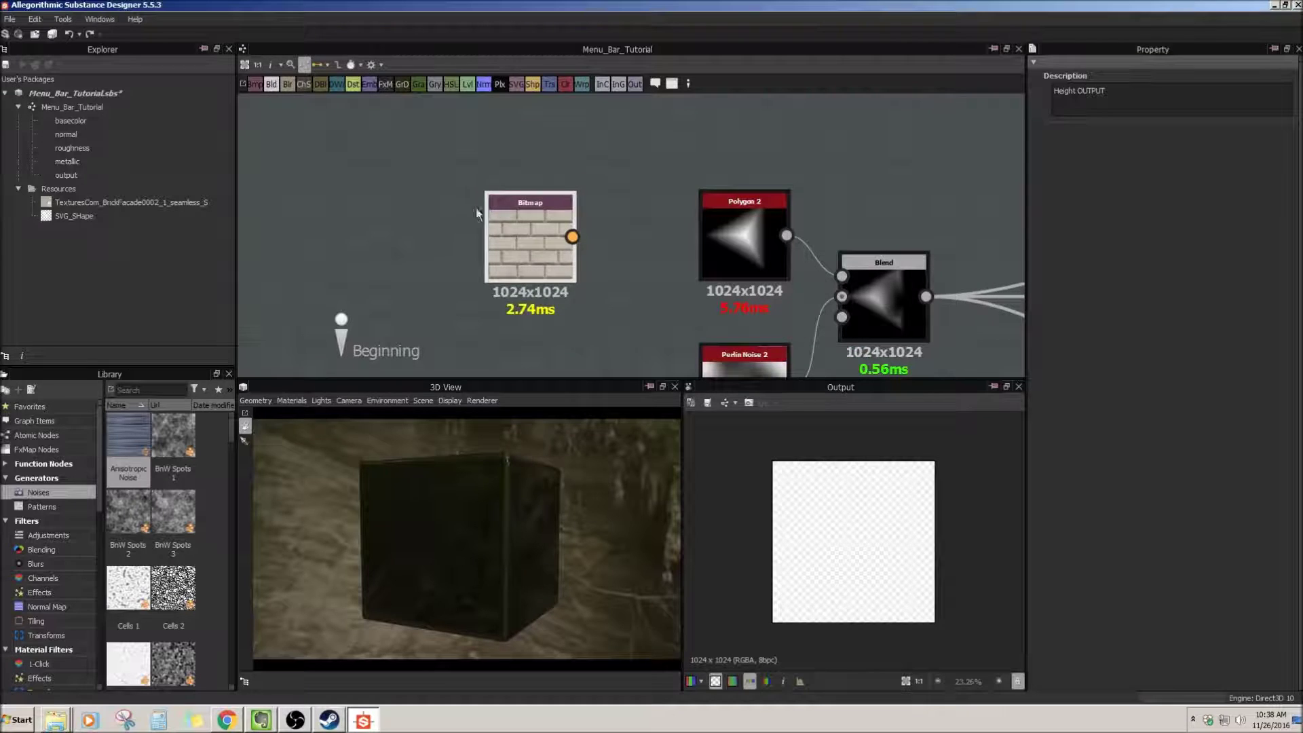
# Inspect the Bitmap node's parameters and the properties of its linked brick facade image resource.
pyautogui.click(527, 243)
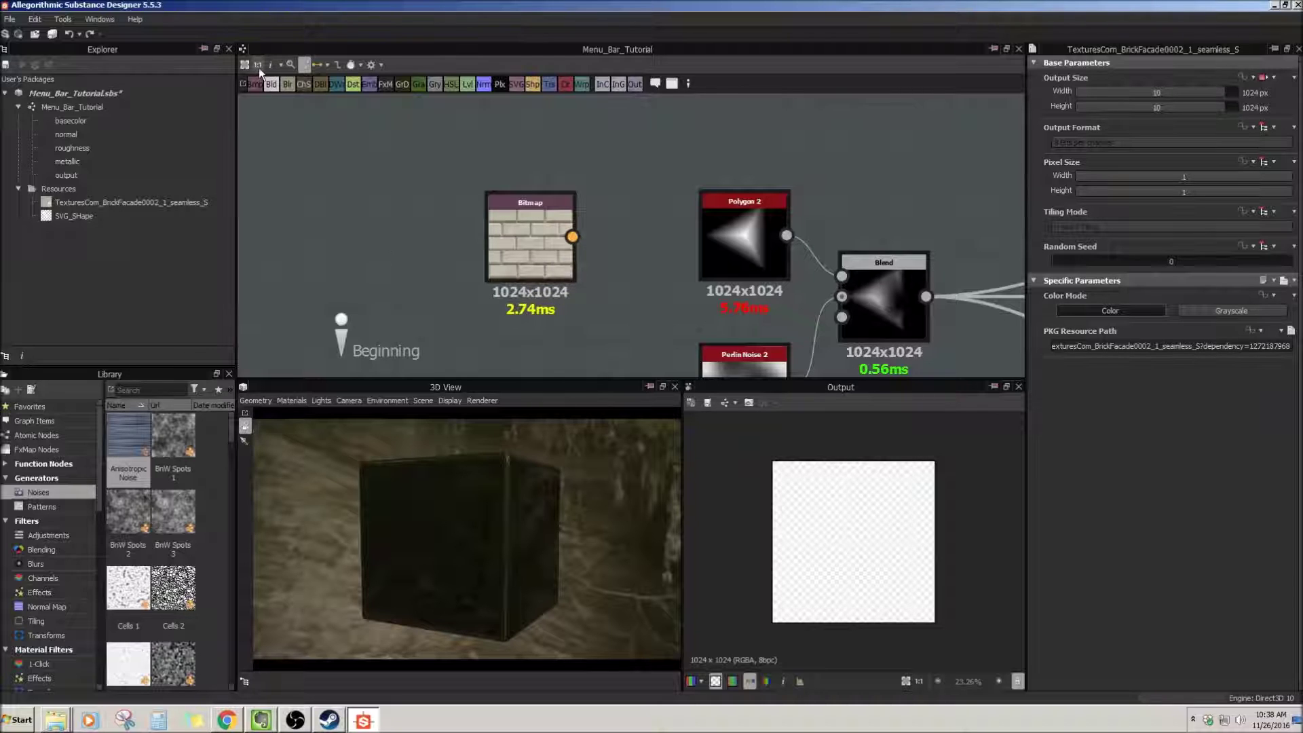
pyautogui.click(108, 202)
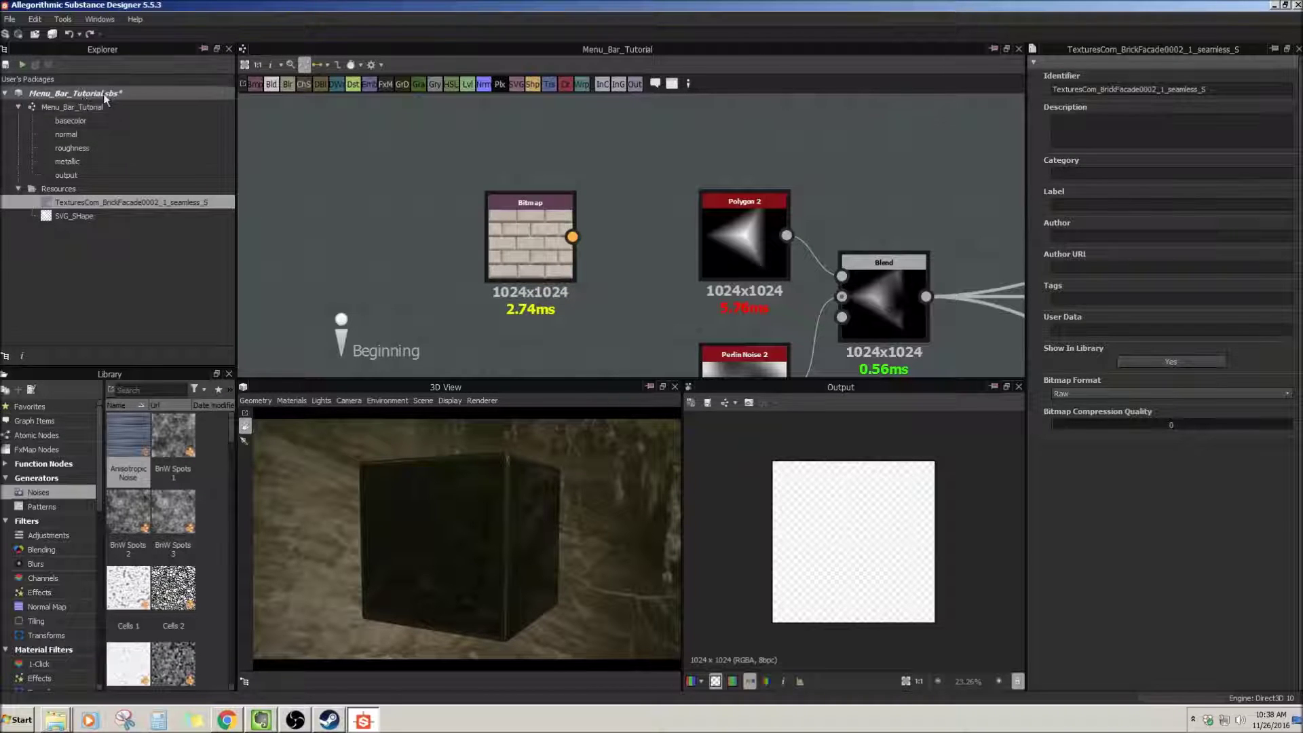
pyautogui.click(535, 258)
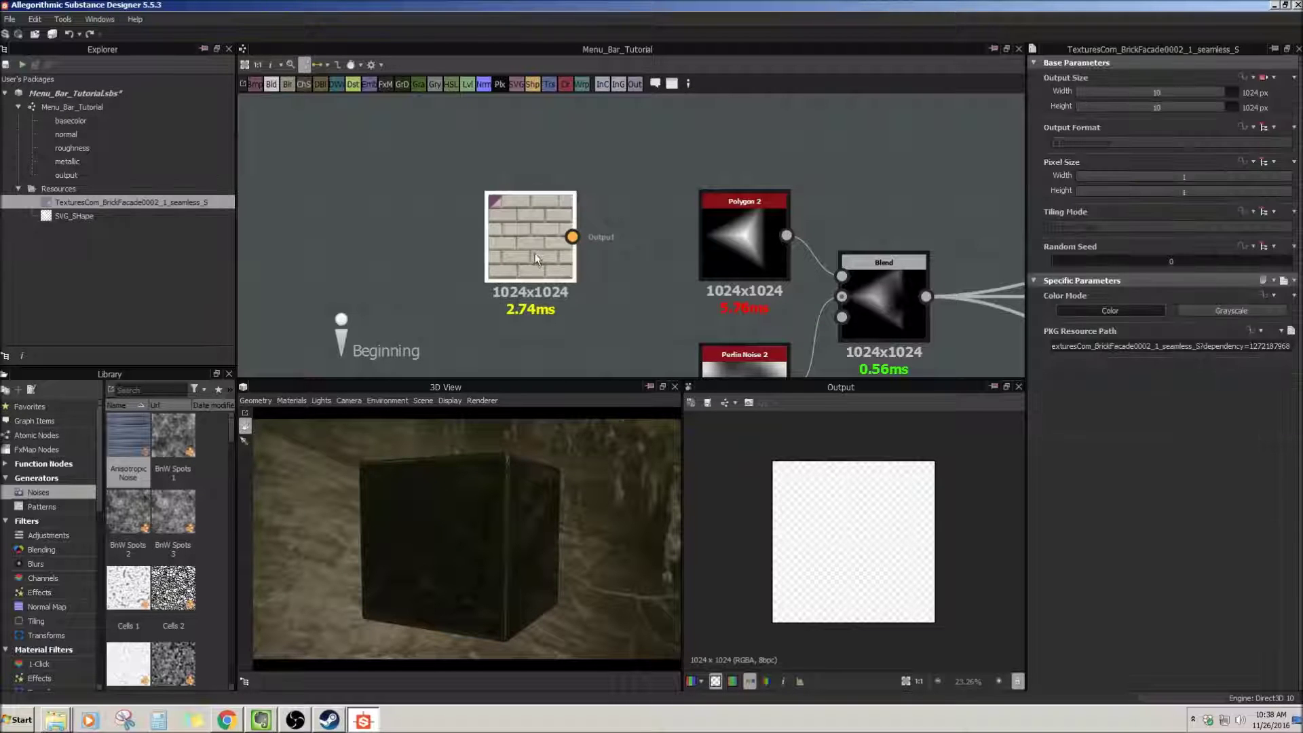
pyautogui.moveTo(596, 233); pyautogui.dragTo(547, 195, button='middle')
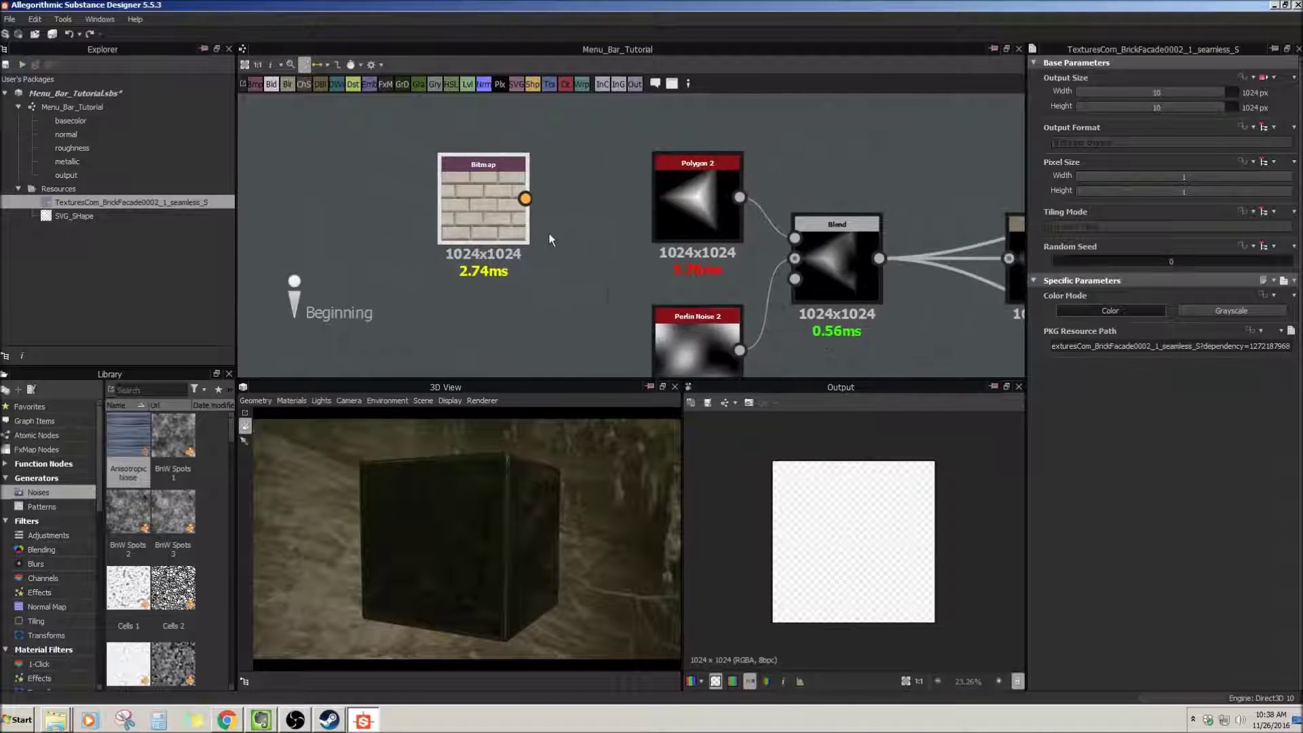
pyautogui.moveTo(549, 239); pyautogui.dragTo(531, 259, button='middle')
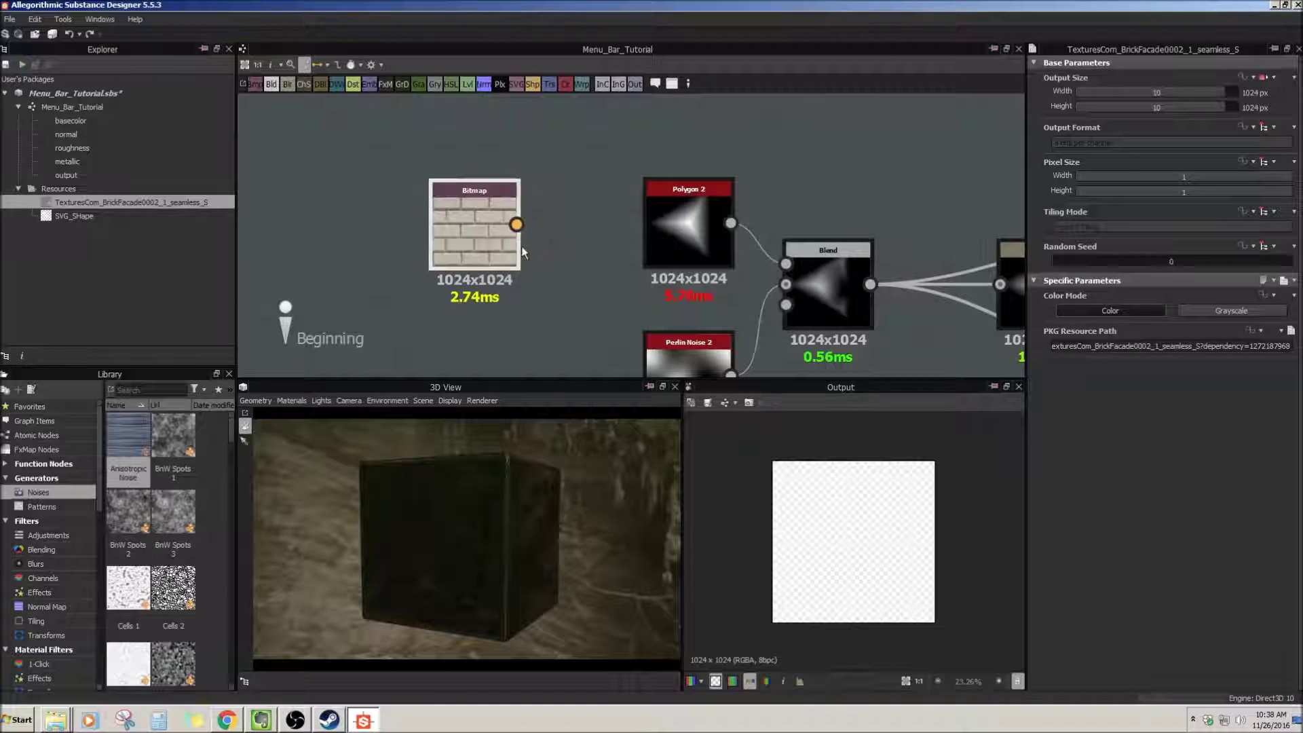
# Preview the Bitmap node on the 3D cube through the Base Color output, and delete the link again.
pyautogui.moveTo(516, 224); pyautogui.dragTo(735, 312)
pyautogui.moveTo(588, 428); pyautogui.dragTo(429, 539)
pyautogui.click(641, 341)
pyautogui.press('Delete')
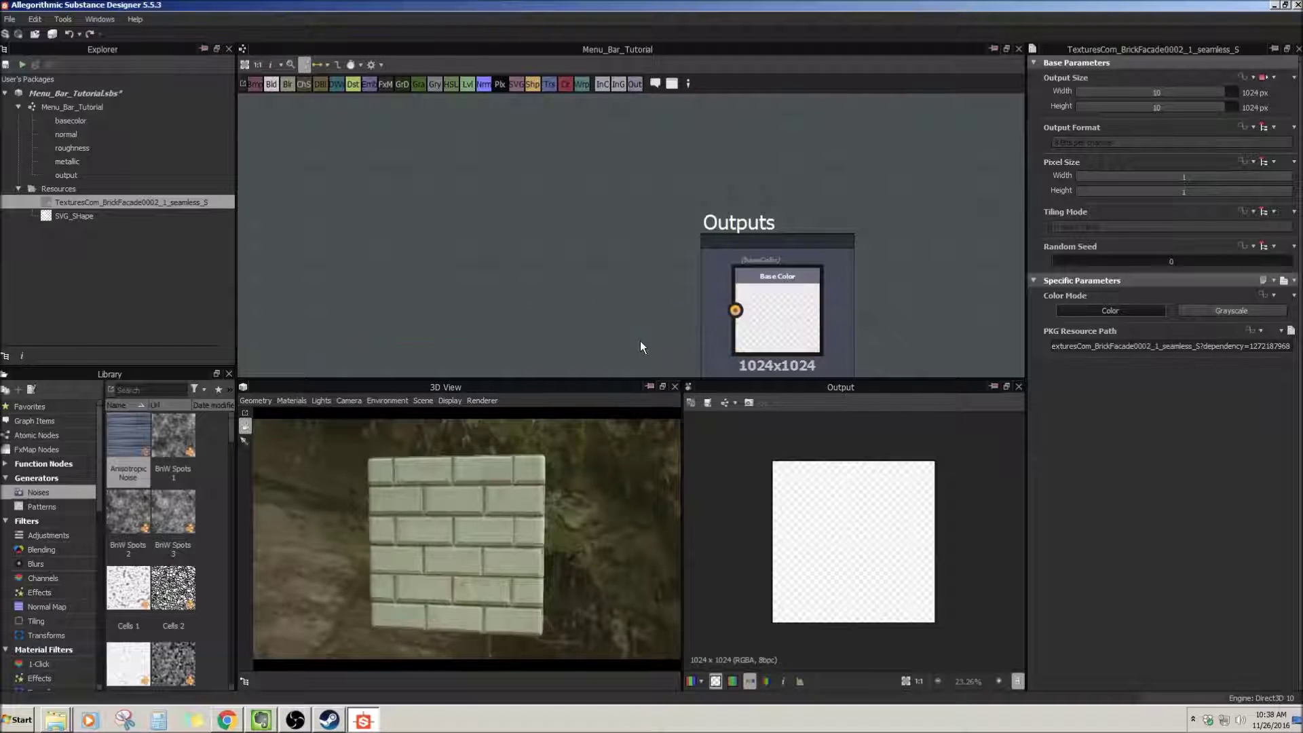
pyautogui.press('F2')
pyautogui.press('F2')
pyautogui.moveTo(866, 232); pyautogui.dragTo(566, 274, button='middle')
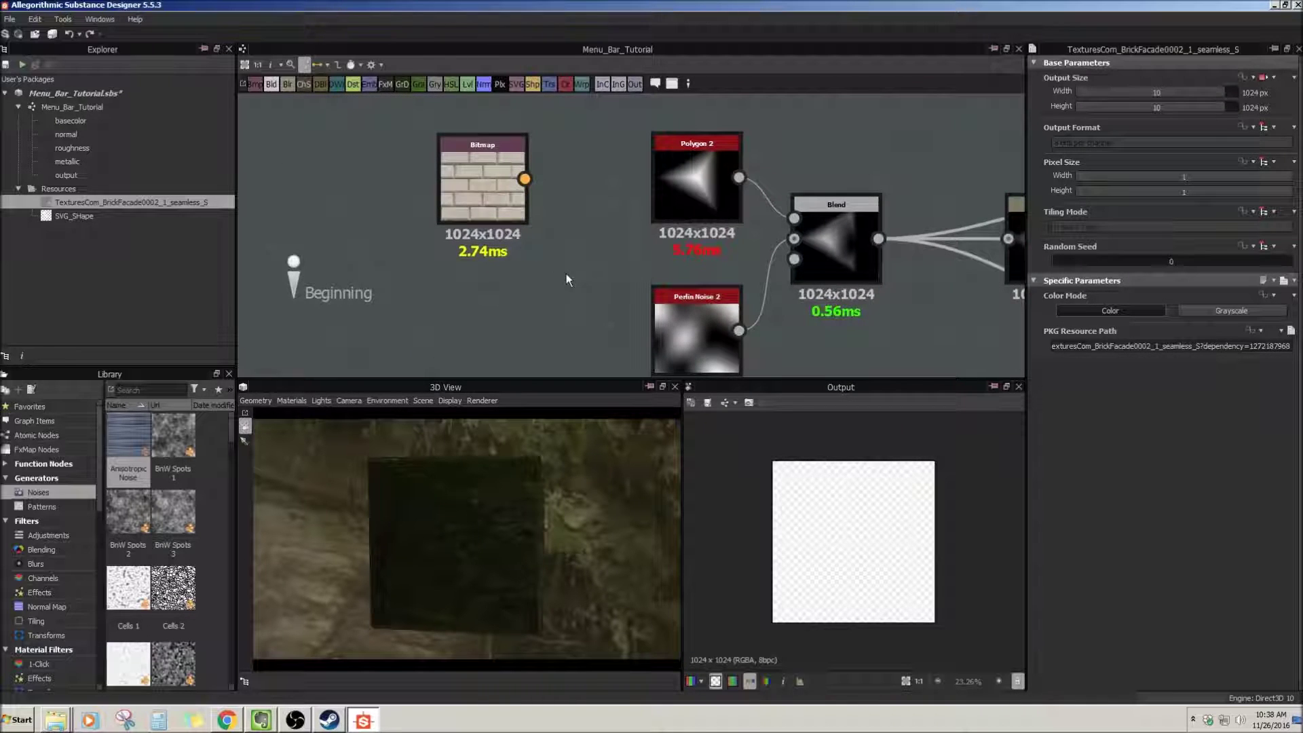
pyautogui.moveTo(508, 194)
pyautogui.mouseDown()
pyautogui.moveTo(403, 193)
pyautogui.moveTo(518, 191)
pyautogui.mouseUp()
pyautogui.click(544, 218)
pyautogui.moveTo(544, 218)
pyautogui.mouseDown(button='middle')
pyautogui.moveTo(521, 241)
pyautogui.moveTo(535, 227)
pyautogui.mouseUp(button='middle')
pyautogui.moveTo(509, 209); pyautogui.dragTo(479, 211)
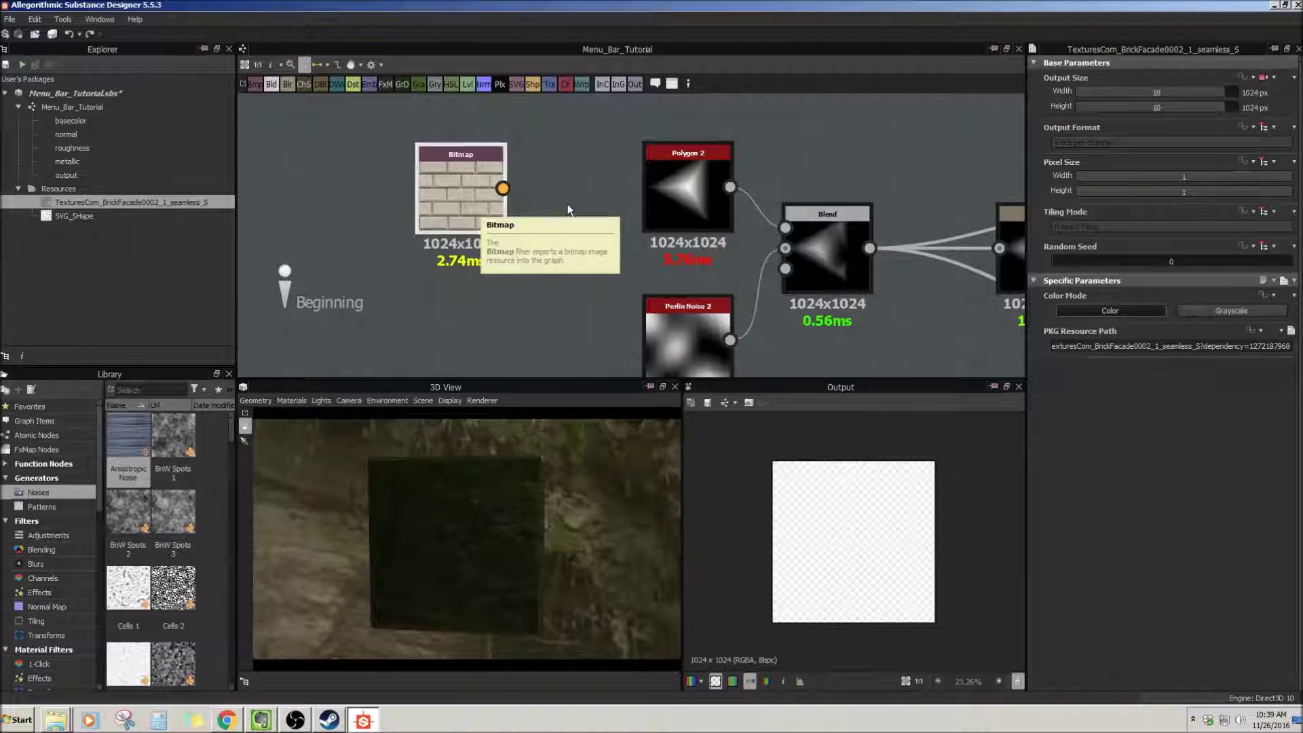
# Examine the Blend node fed by Polygon 2 and Perlin Noise 2, including its parameters.
pyautogui.moveTo(581, 227); pyautogui.dragTo(495, 244, button='middle')
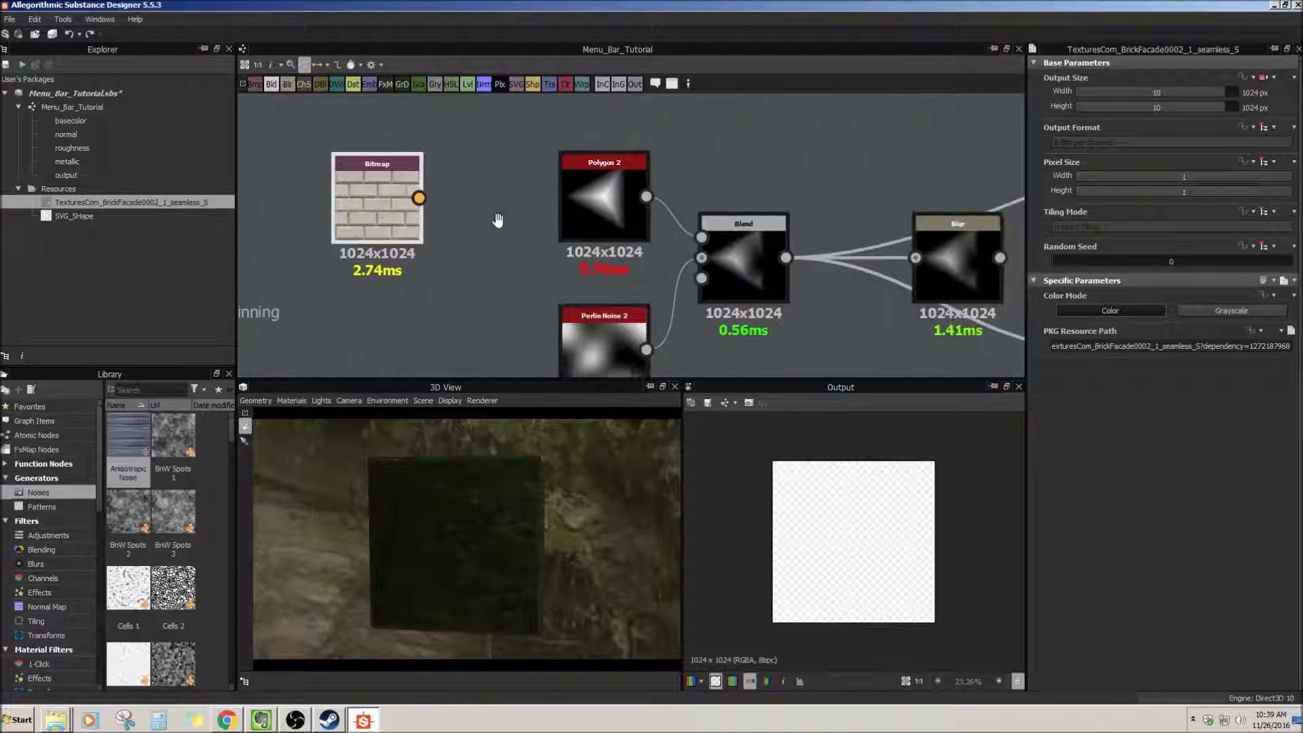
pyautogui.moveTo(479, 178); pyautogui.dragTo(406, 216, button='middle')
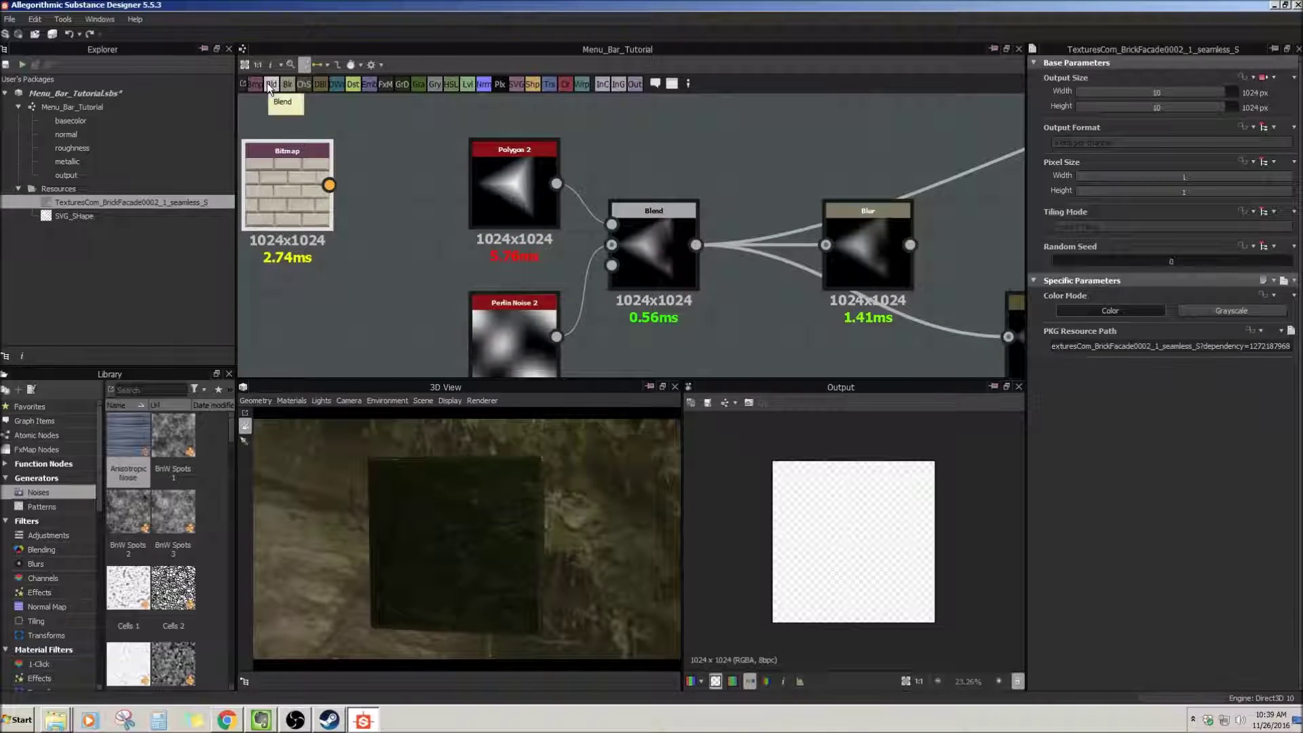
pyautogui.moveTo(639, 168); pyautogui.dragTo(556, 138, button='middle')
pyautogui.click(569, 210)
pyautogui.moveTo(592, 236)
pyautogui.mouseDown()
pyautogui.moveTo(575, 237)
pyautogui.moveTo(586, 240)
pyautogui.mouseUp()
pyautogui.moveTo(581, 296); pyautogui.dragTo(588, 316, button='middle')
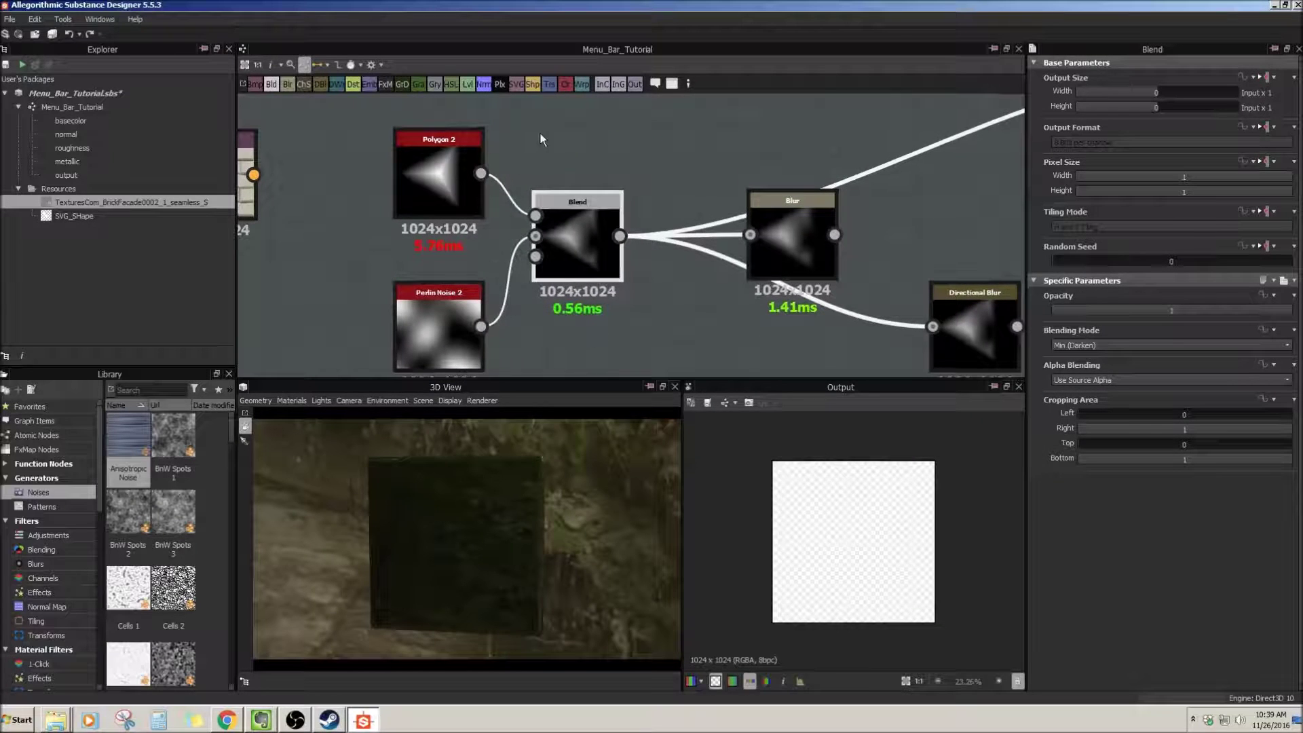
# Preview the Polygon 2 input and the Blend node's combined result in the 2D view.
pyautogui.doubleClick(446, 195)
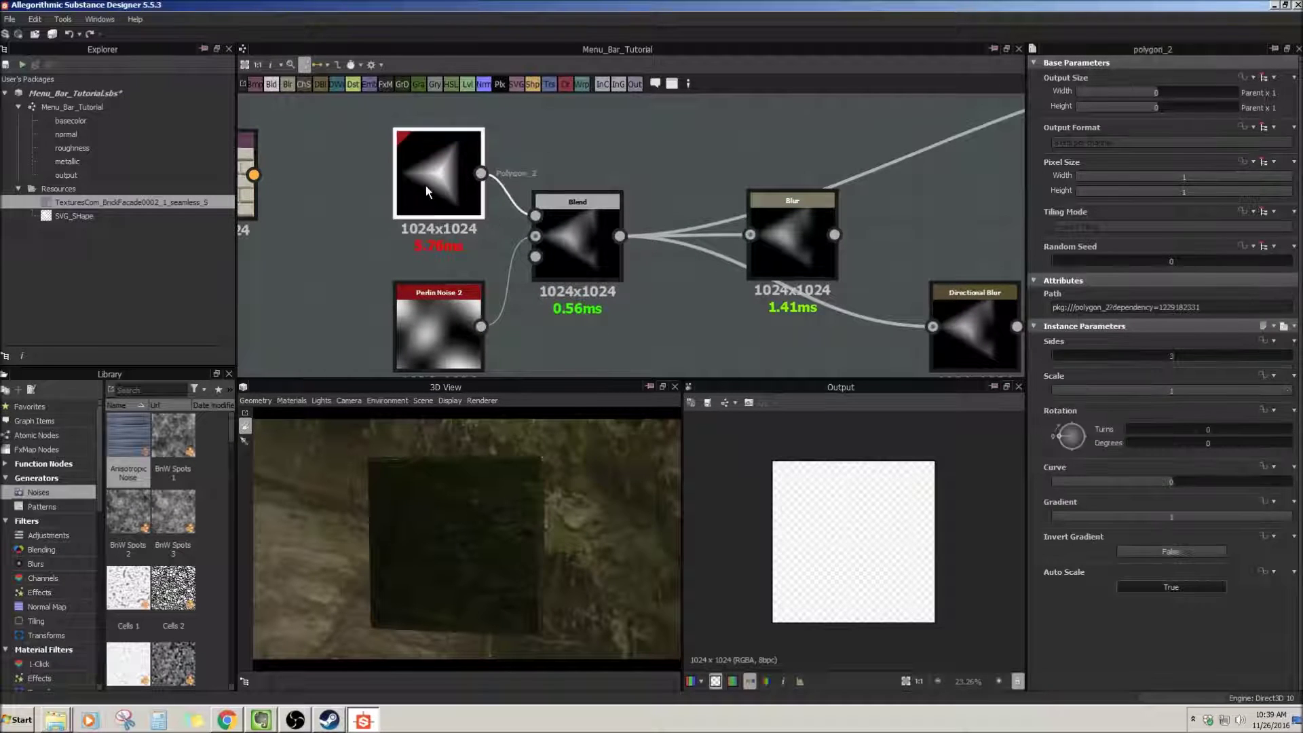
pyautogui.moveTo(435, 170); pyautogui.dragTo(449, 214, button='middle')
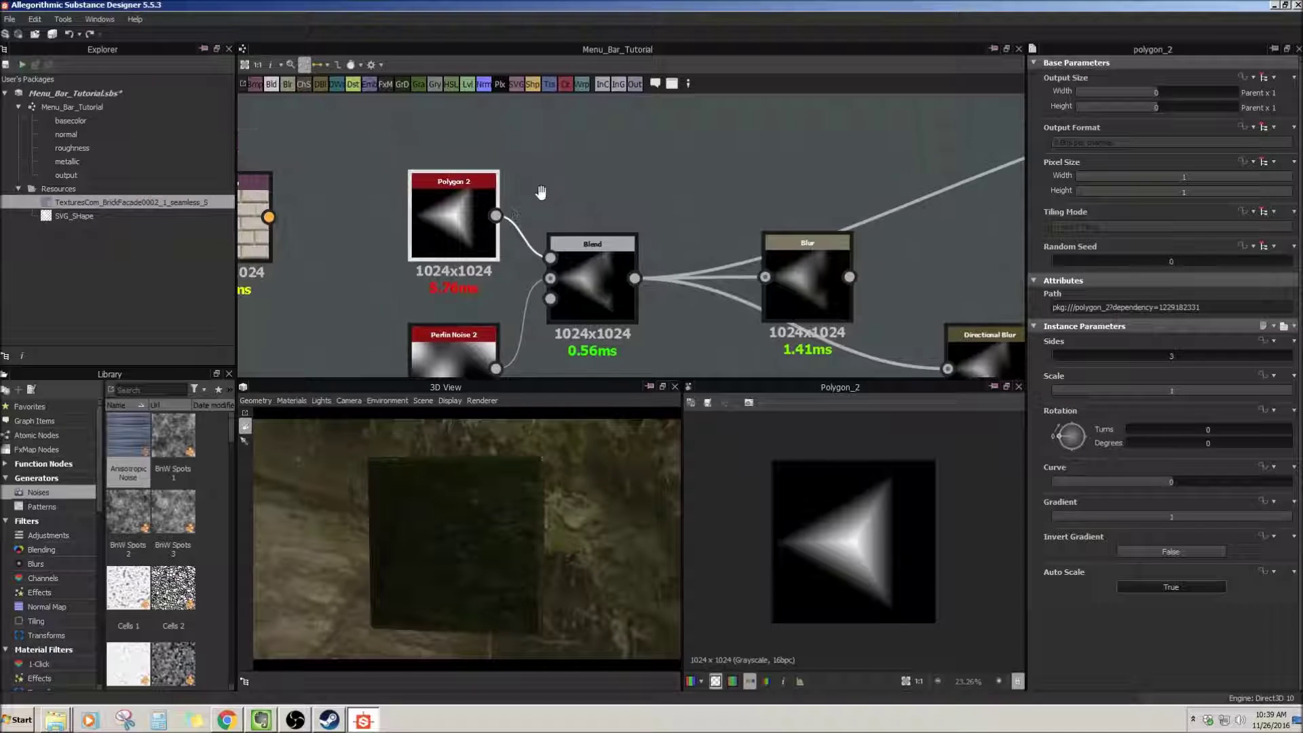
pyautogui.moveTo(536, 189); pyautogui.dragTo(535, 119, button='middle')
pyautogui.moveTo(461, 140); pyautogui.dragTo(460, 191, button='middle')
pyautogui.moveTo(503, 292)
pyautogui.mouseDown(button='middle')
pyautogui.moveTo(452, 239)
pyautogui.moveTo(486, 235)
pyautogui.moveTo(505, 307)
pyautogui.mouseUp(button='middle')
pyautogui.click(452, 239)
pyautogui.click(551, 237)
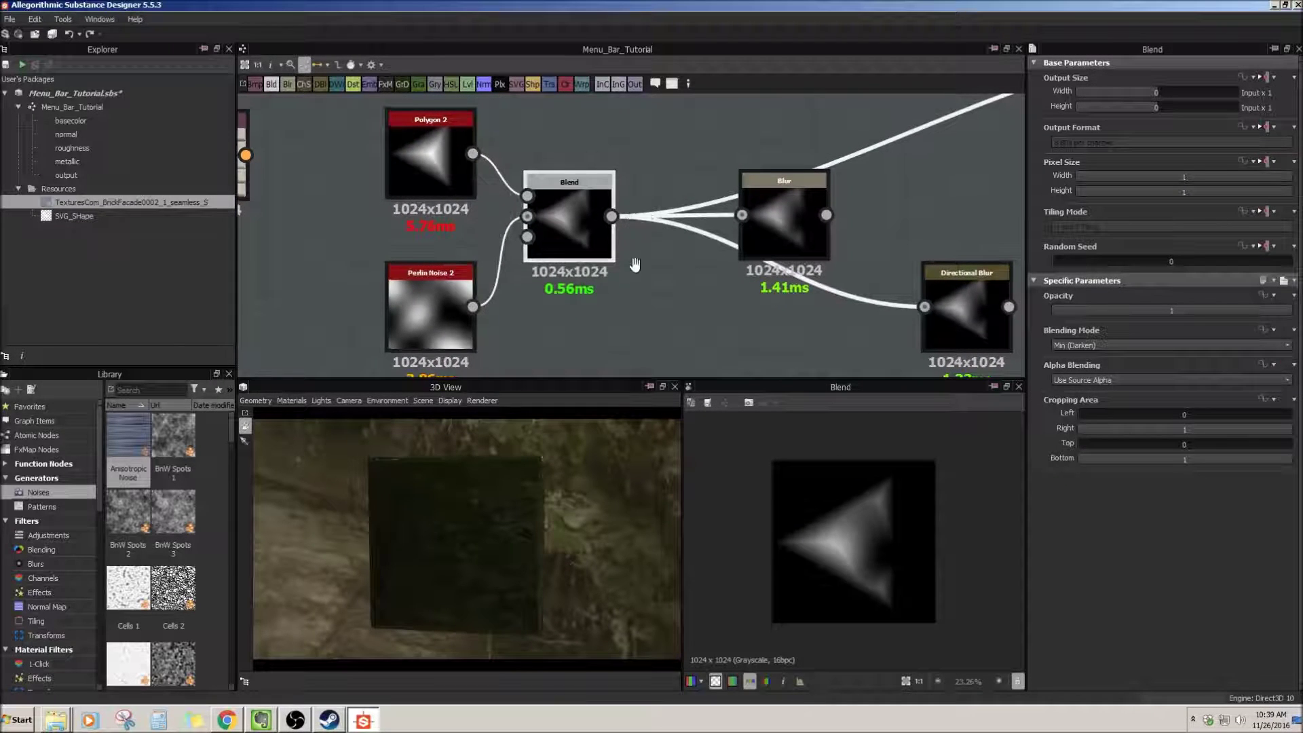
pyautogui.moveTo(635, 265); pyautogui.dragTo(611, 280, button='middle')
# Test the Blend node's opacity and the Copy, Subtract, Multiply and Add Sub blending modes, ending at opacity 1 and Min (Darken).
pyautogui.moveTo(1119, 309); pyautogui.dragTo(1297, 312)
pyautogui.click(1110, 346)
pyautogui.click(1091, 354)
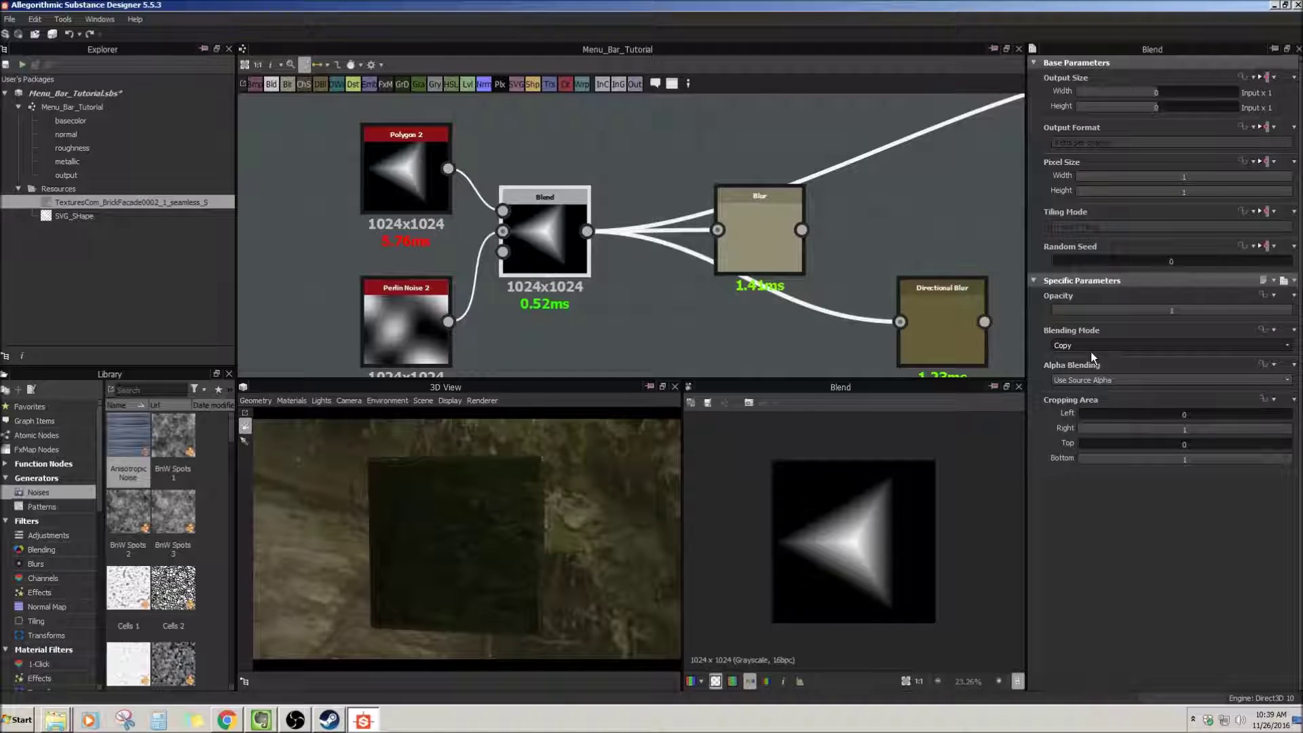
pyautogui.scroll(-1, 1090, 351)
pyautogui.scroll(-1, 1090, 352)
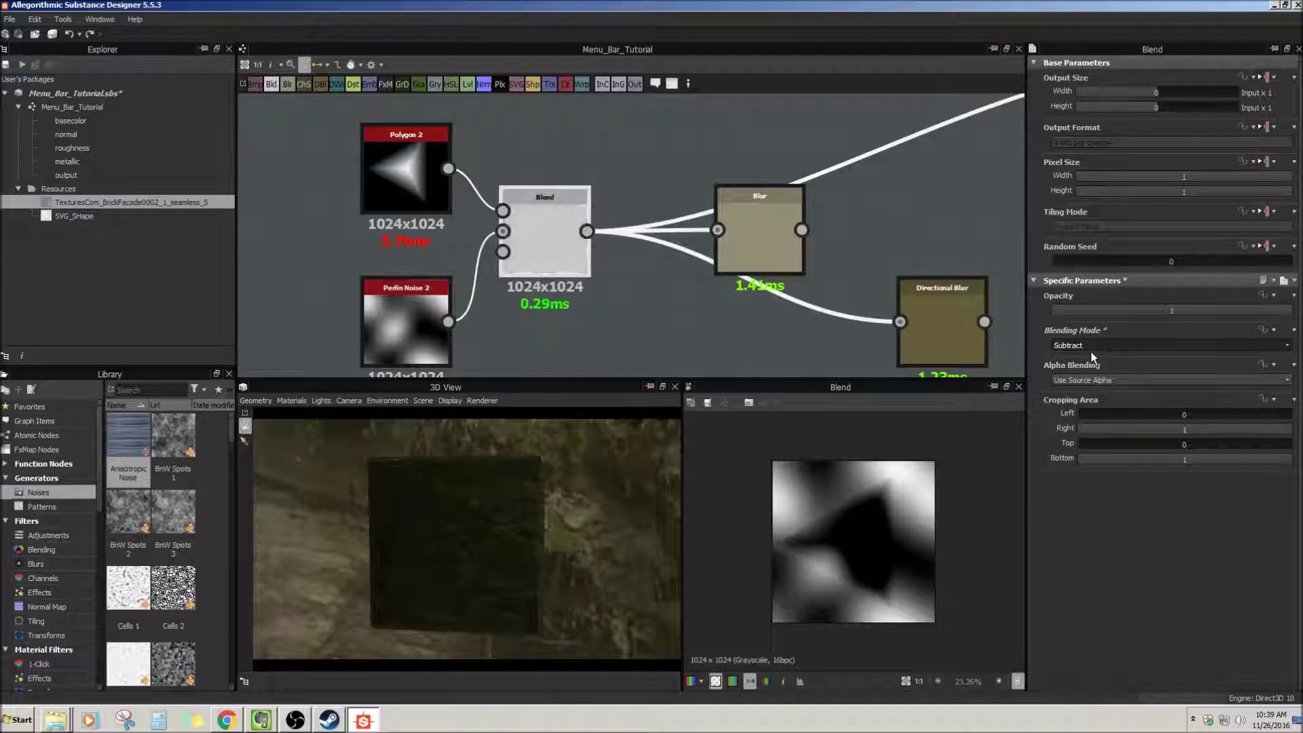
pyautogui.scroll(-1, 1090, 351)
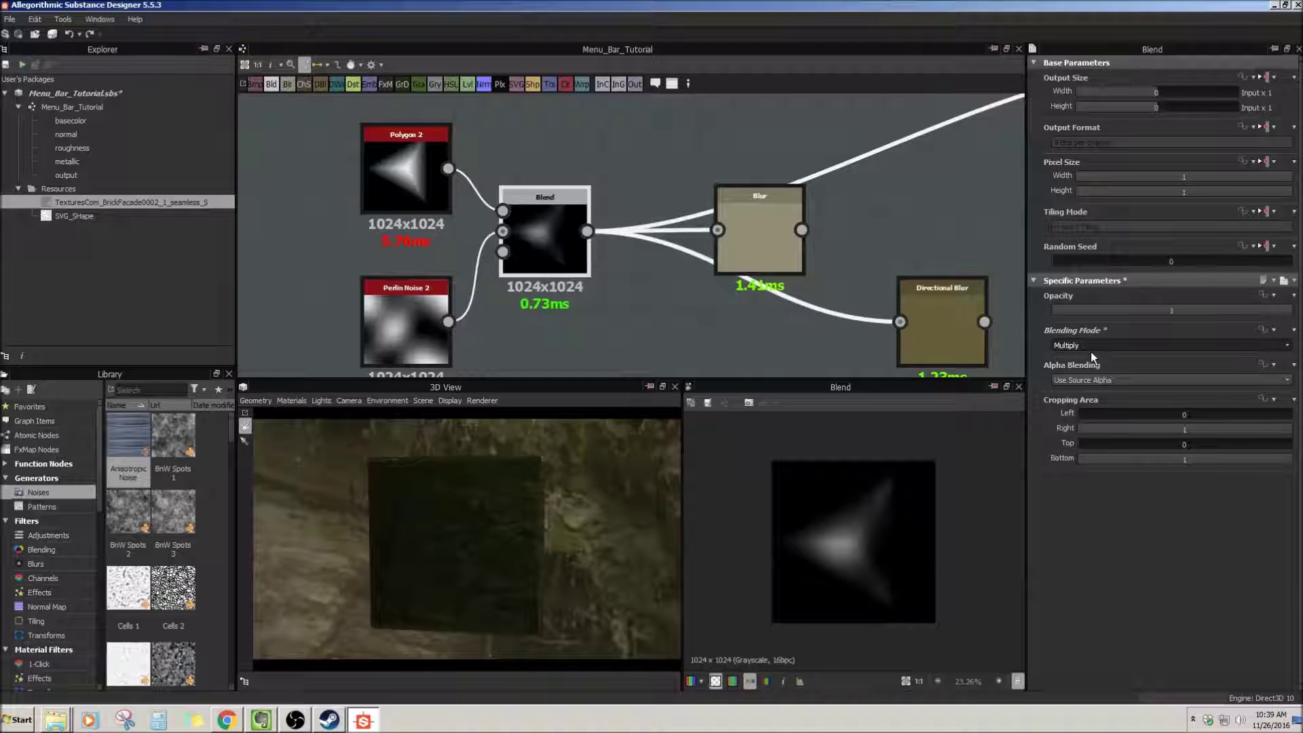
pyautogui.scroll(-1, 1090, 352)
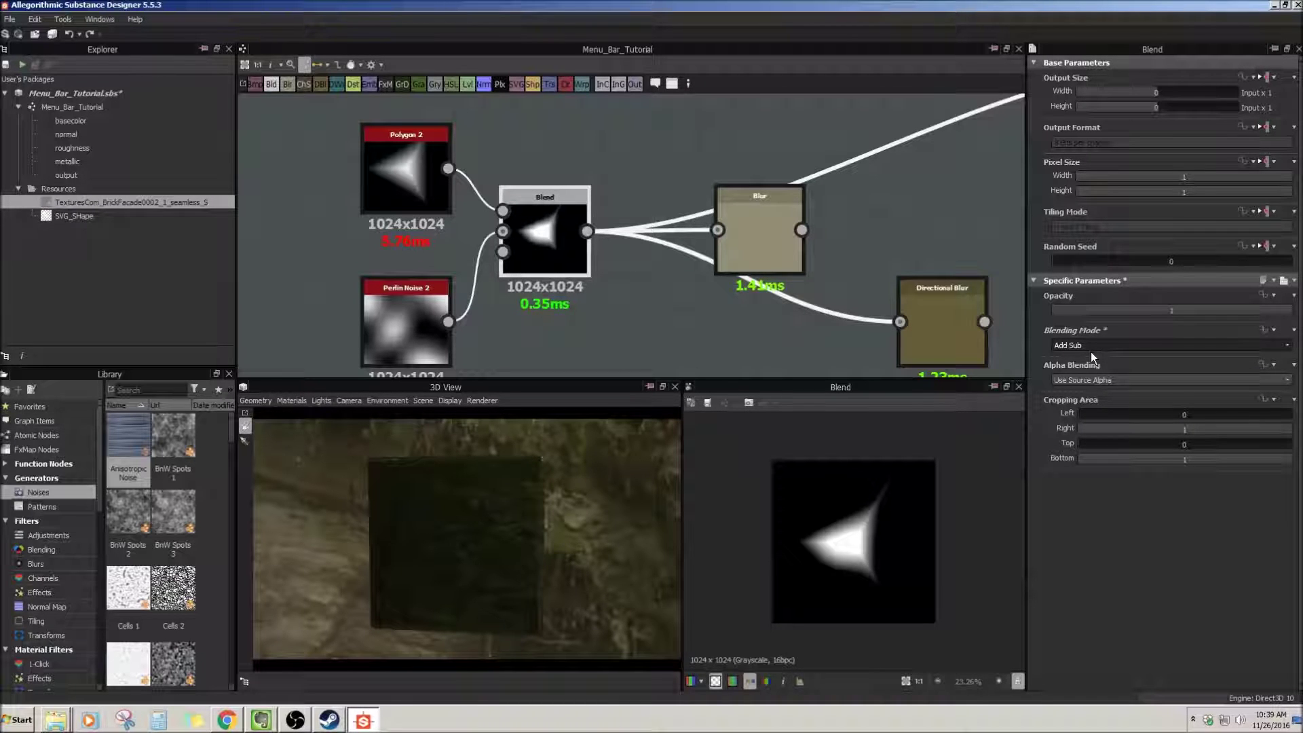
pyautogui.scroll(-2, 1090, 352)
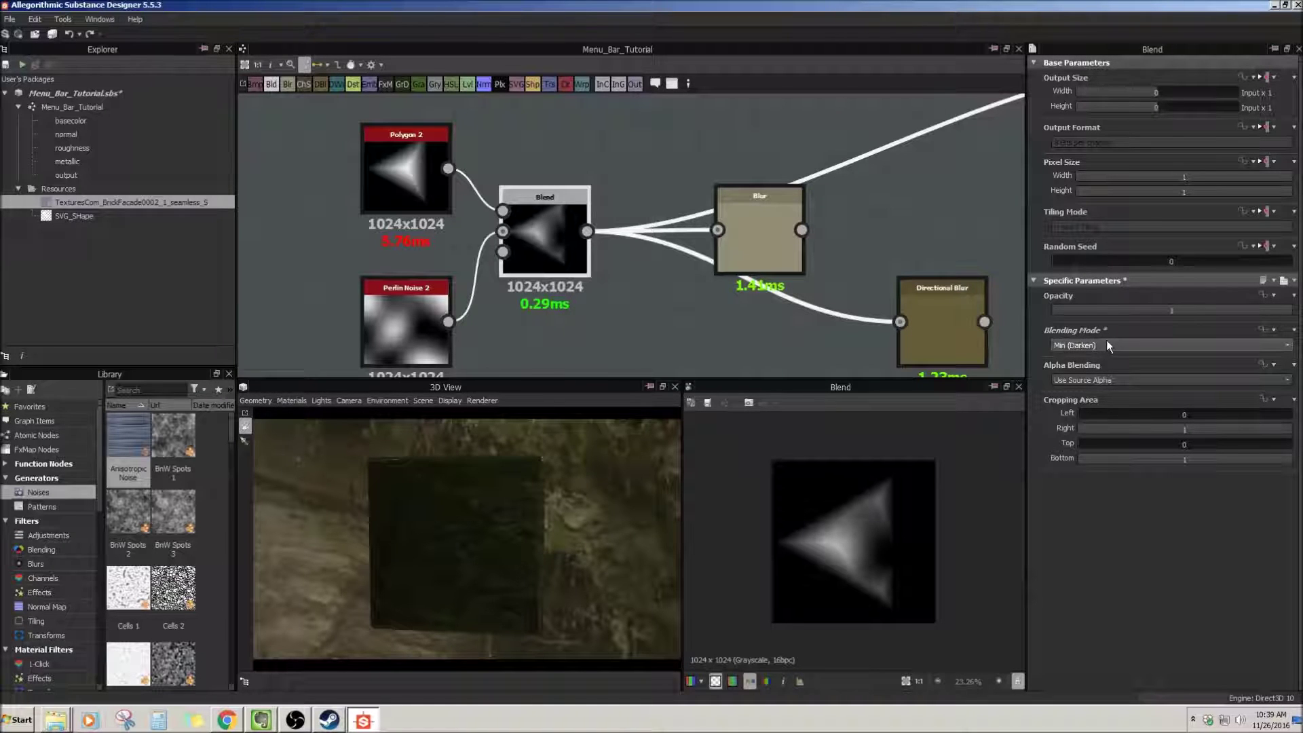
# Preview the Blur node's output in the 2D view and show its intensity parameter.
pyautogui.moveTo(835, 267); pyautogui.dragTo(669, 296, button='middle')
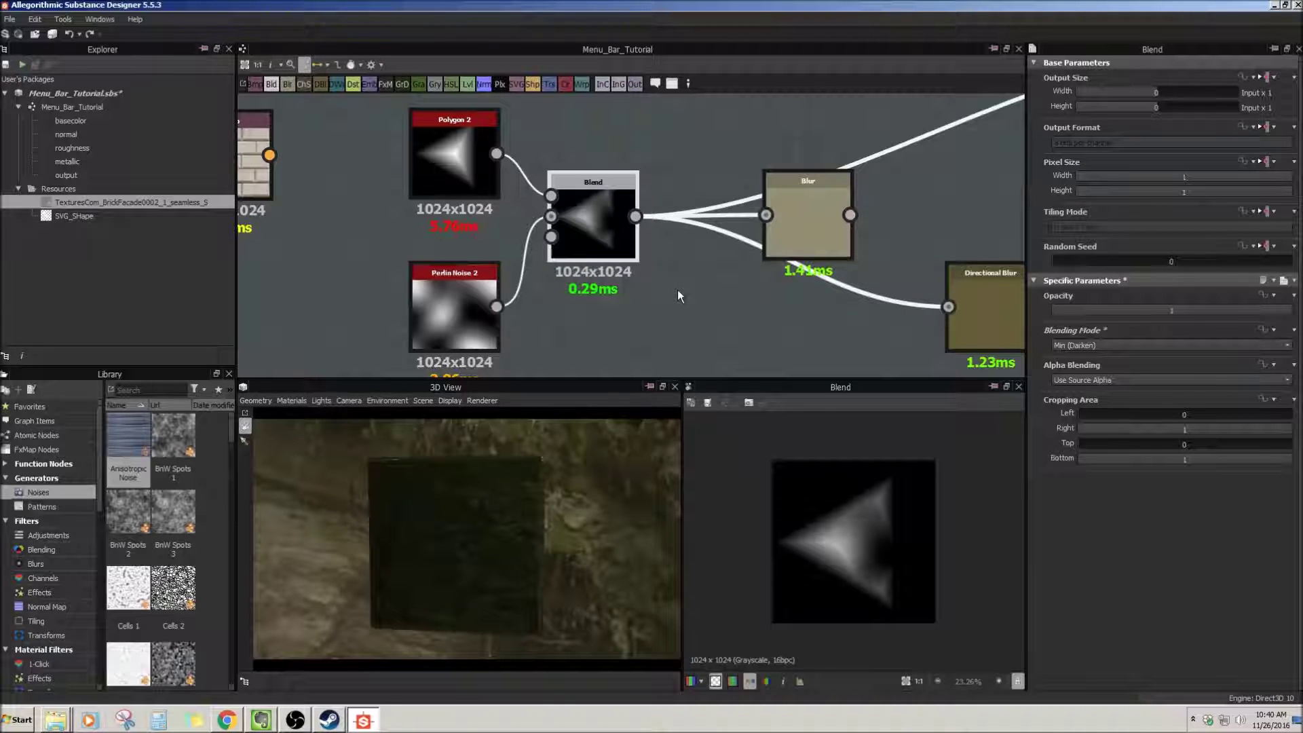
pyautogui.moveTo(928, 197); pyautogui.dragTo(664, 217, button='middle')
pyautogui.click(546, 238)
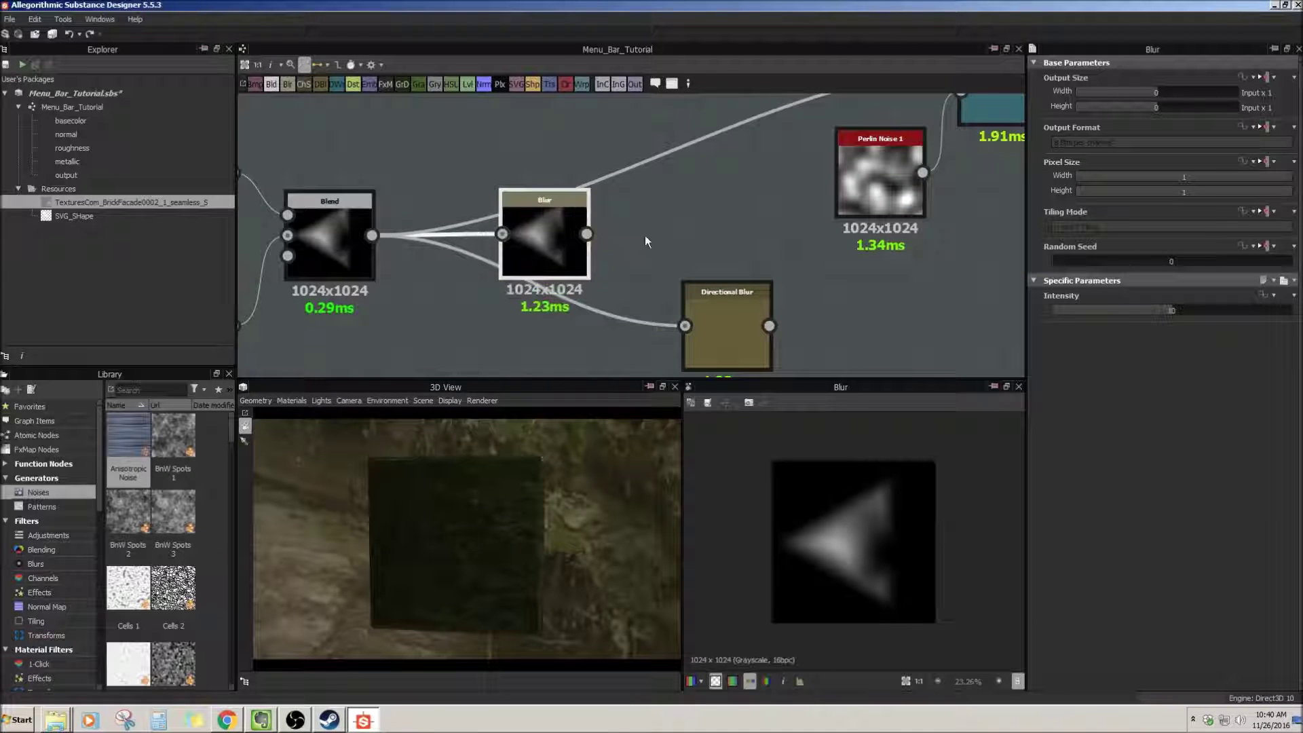
pyautogui.moveTo(596, 256); pyautogui.dragTo(612, 245, button='middle')
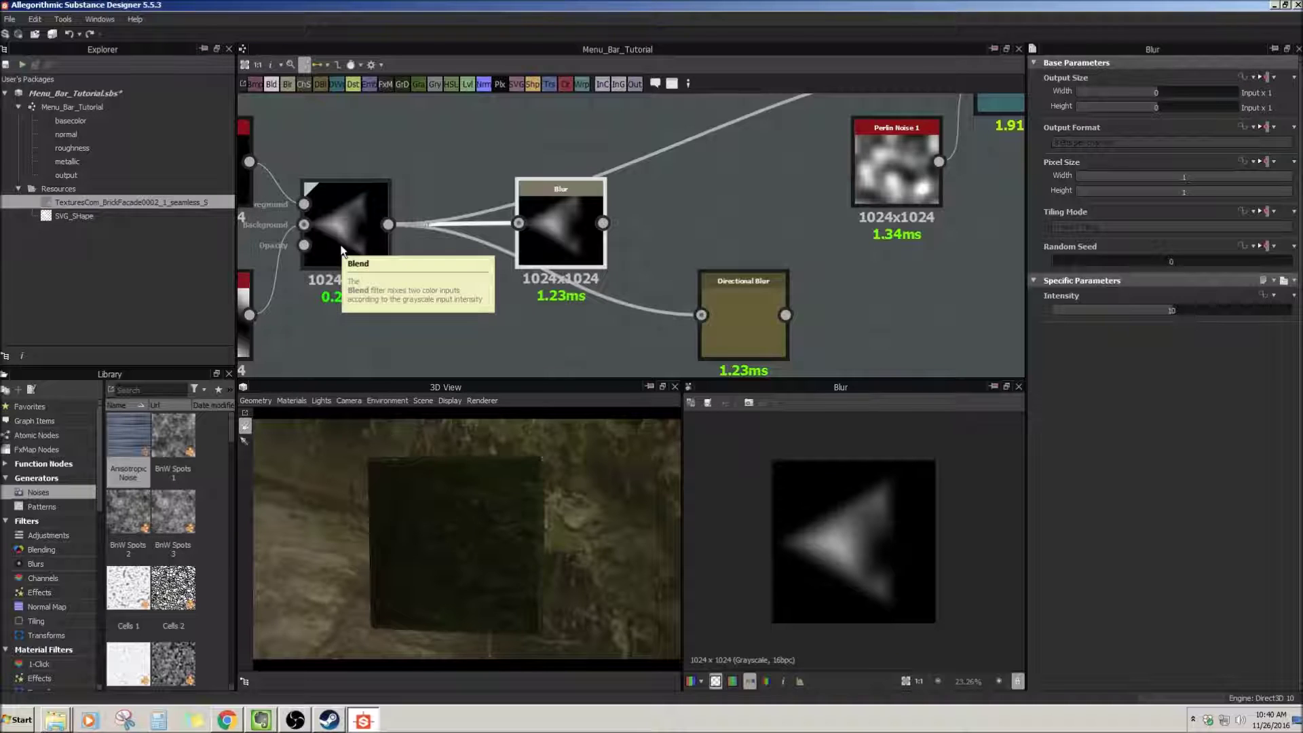
# Compare the Blend node's output with the Blur node's softened version in the 2D view.
pyautogui.moveTo(336, 214); pyautogui.dragTo(567, 198, button='middle')
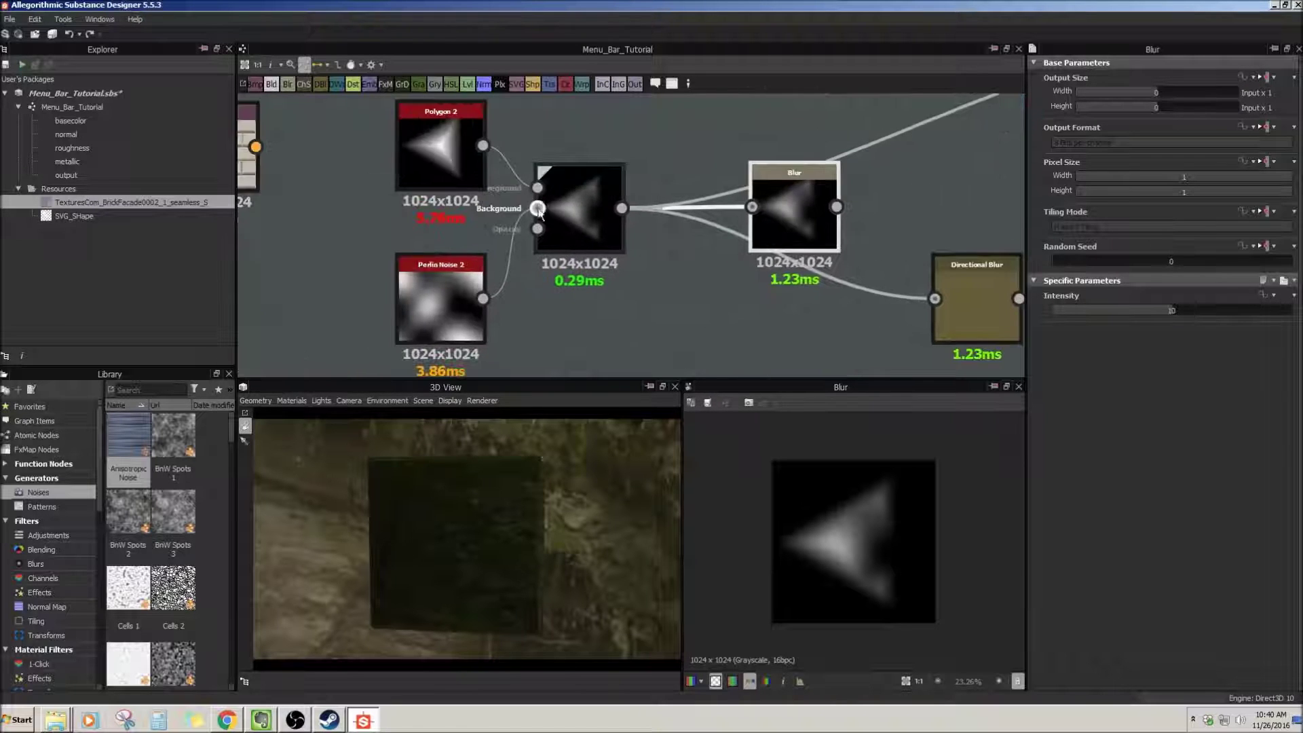
pyautogui.moveTo(657, 208); pyautogui.dragTo(351, 205, button='middle')
pyautogui.click(267, 213)
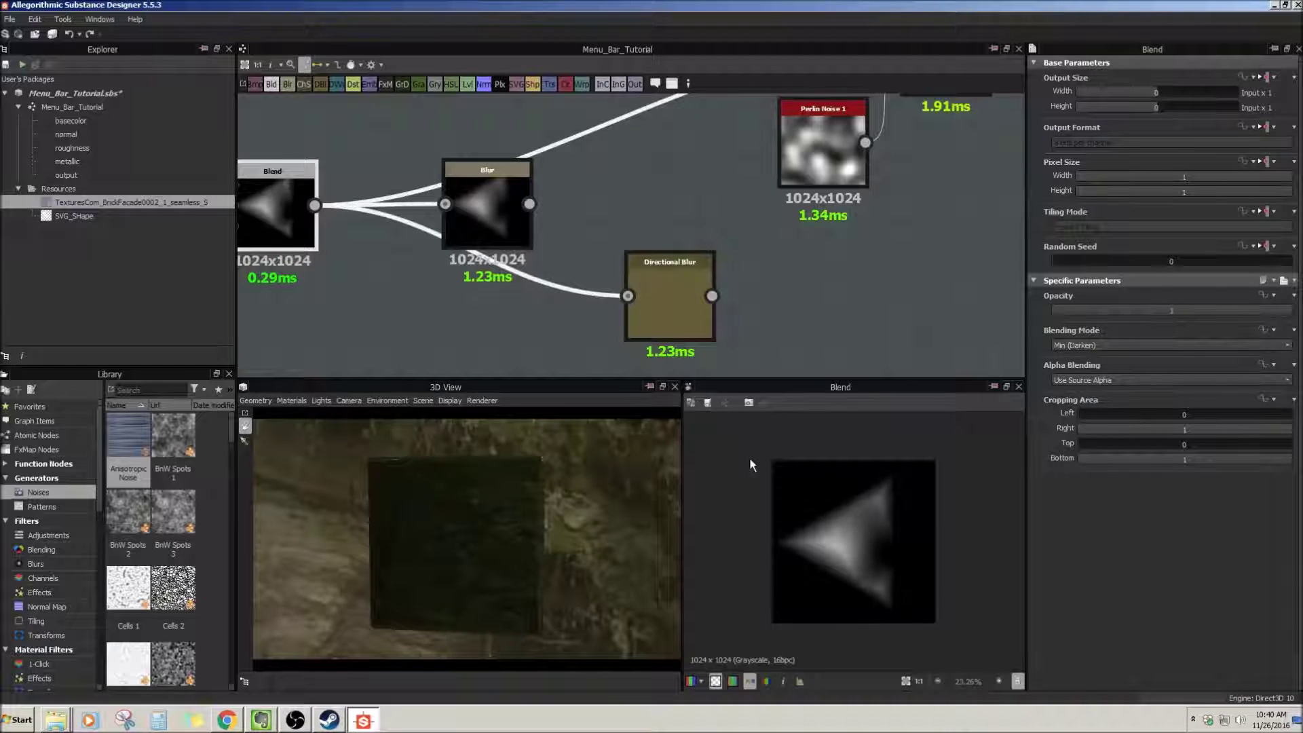
pyautogui.moveTo(384, 282); pyautogui.dragTo(468, 290, button='middle')
pyautogui.moveTo(385, 218); pyautogui.dragTo(423, 220, button='middle')
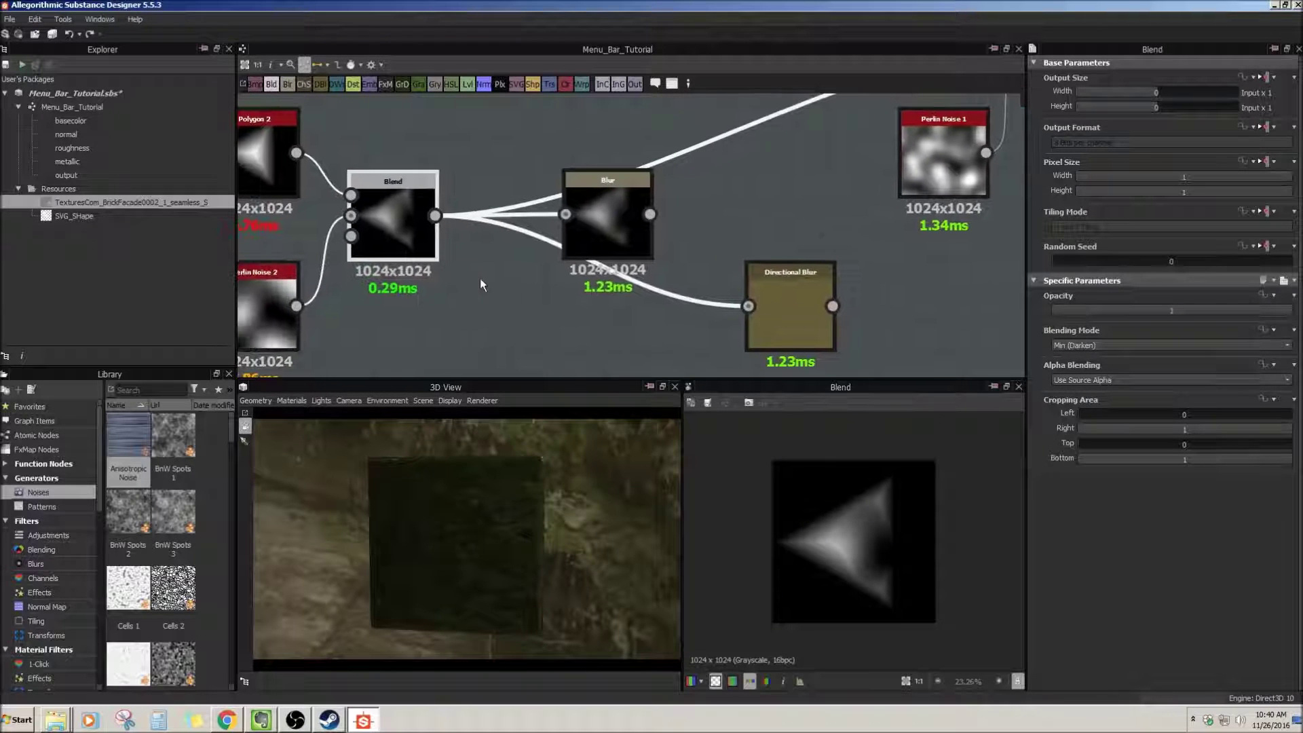
pyautogui.click(637, 239)
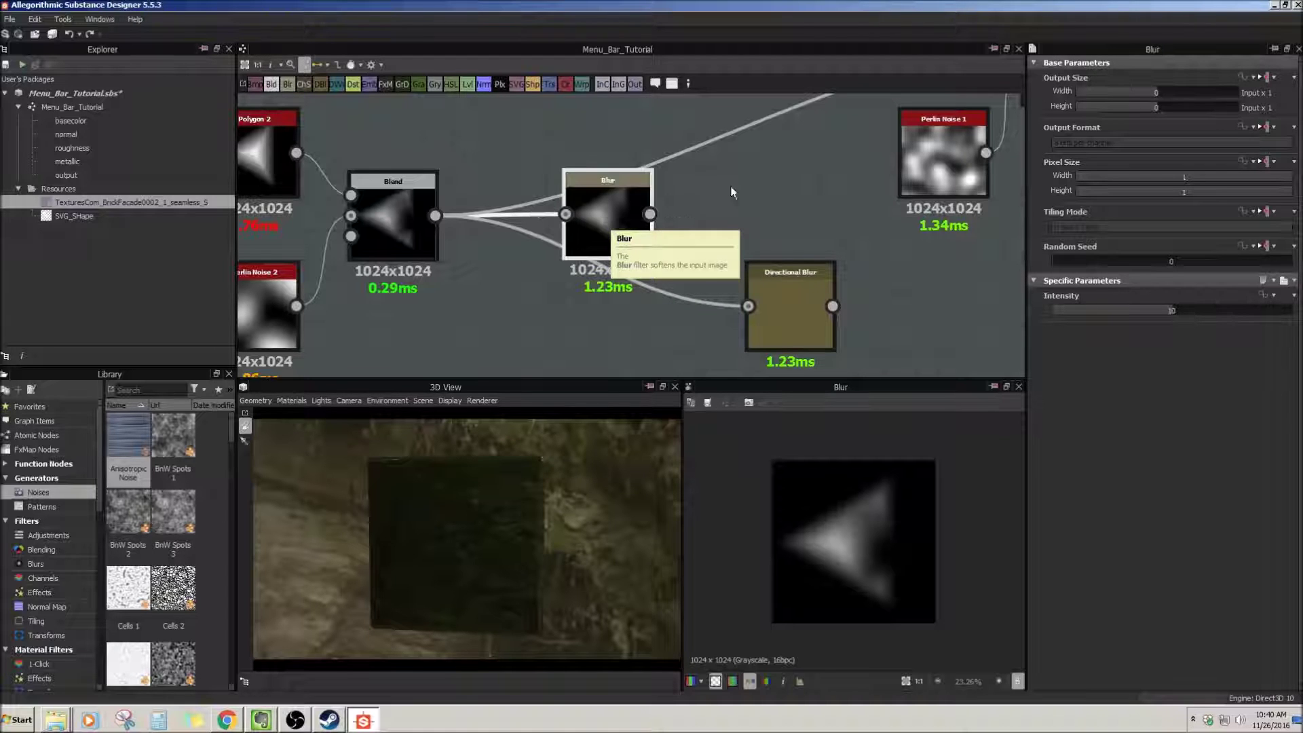
# Preview the Directional Blur node in the 2D view and compare it with the Blend node's output.
pyautogui.moveTo(786, 193); pyautogui.dragTo(753, 205, button='middle')
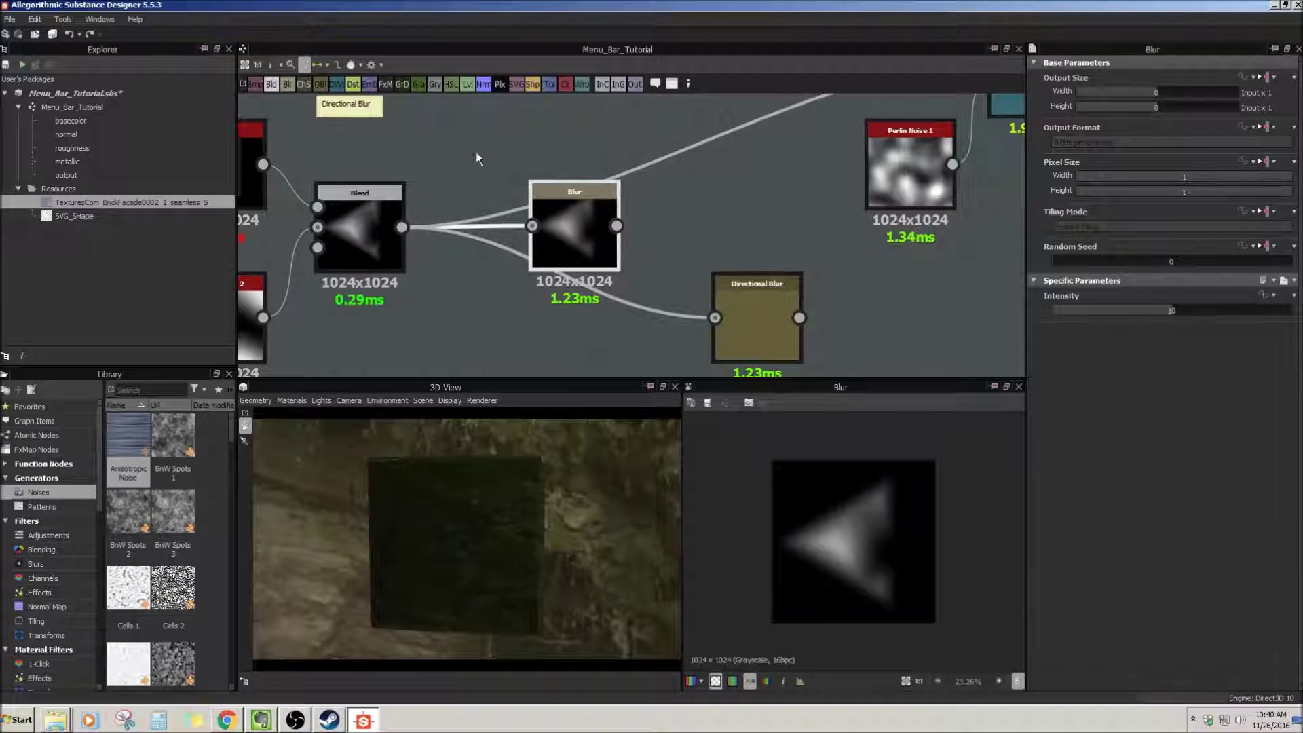
pyautogui.moveTo(787, 227); pyautogui.dragTo(653, 152, button='middle')
pyautogui.moveTo(665, 242); pyautogui.dragTo(638, 226)
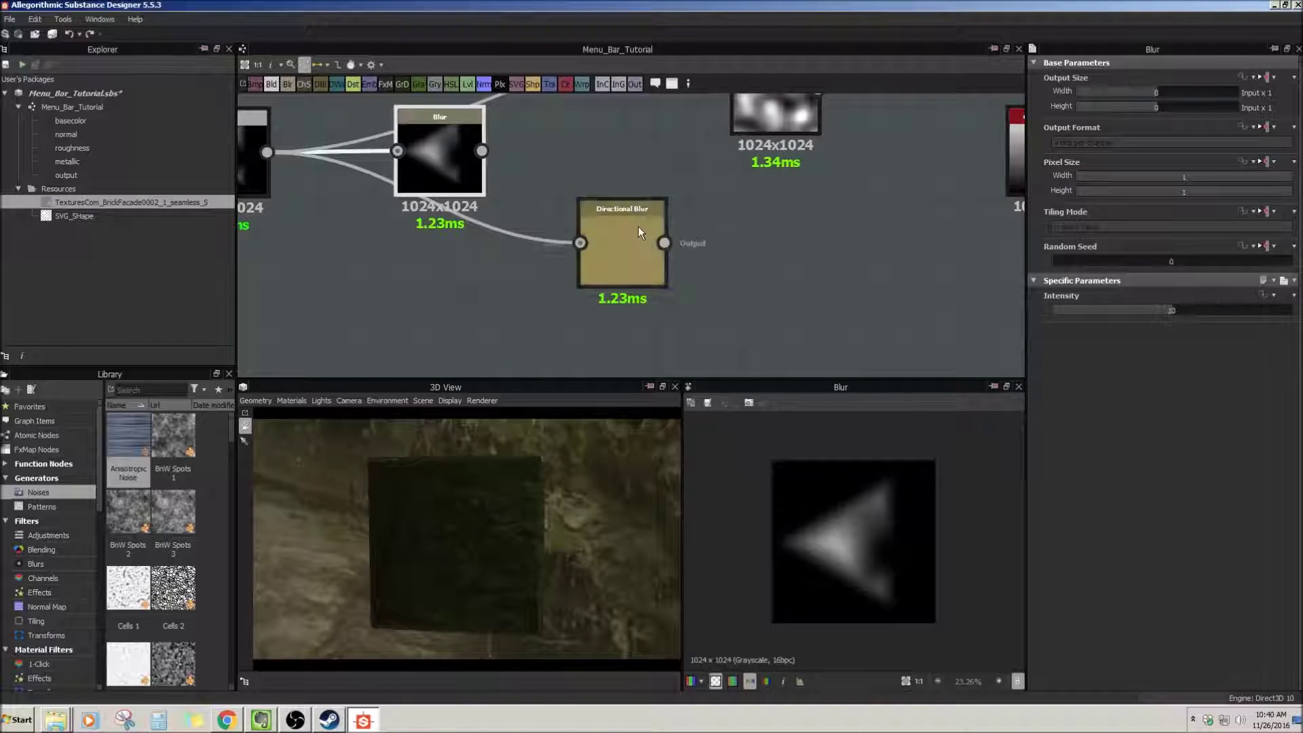
pyautogui.doubleClick(638, 226)
pyautogui.moveTo(685, 220); pyautogui.dragTo(752, 222, button='middle')
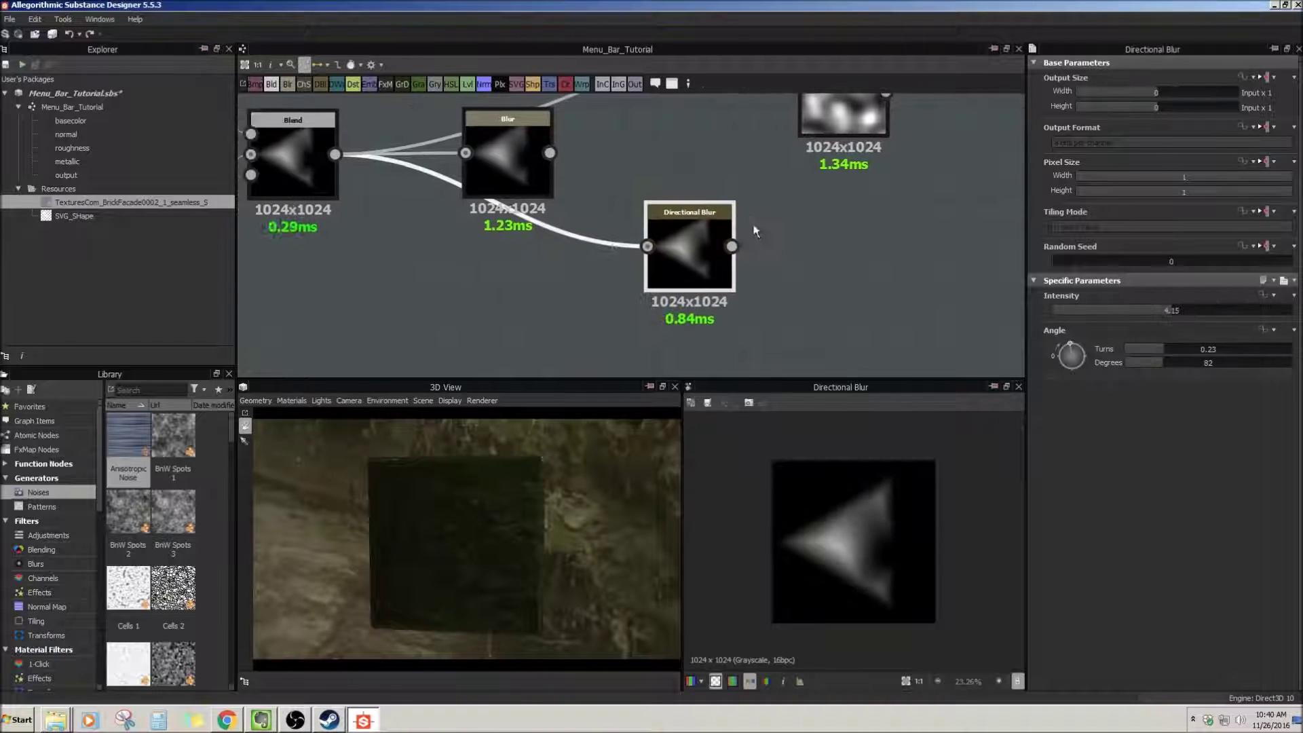
pyautogui.click(296, 181)
# Set the Directional Blur node's angle to 108 degrees (0.3 turns) while viewing its output enlarged.
pyautogui.click(699, 275)
pyautogui.scroll(2, 788, 319)
pyautogui.scroll(3, 860, 474)
pyautogui.moveTo(1071, 353)
pyautogui.mouseDown()
pyautogui.moveTo(1073, 341)
pyautogui.moveTo(1088, 352)
pyautogui.moveTo(1080, 338)
pyautogui.mouseUp()
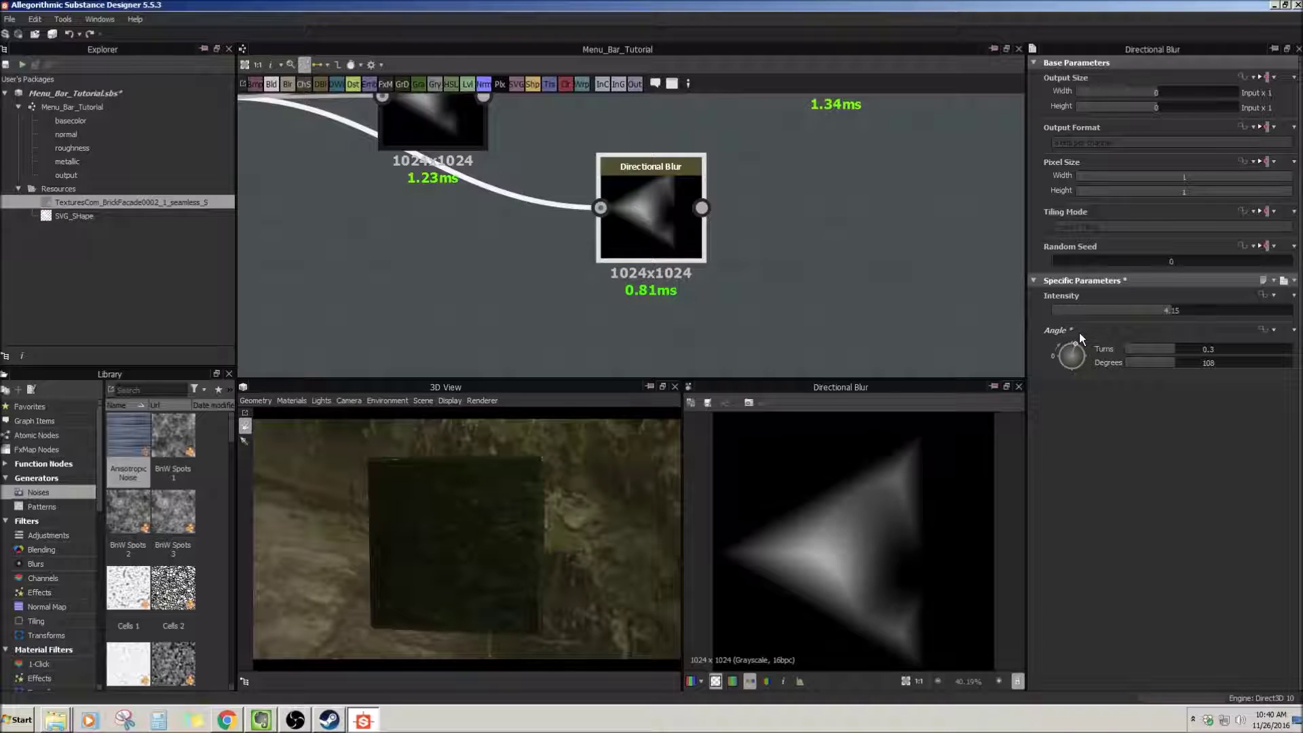
# Set the Directional Blur node's angle to -64 degrees (-0.18 turns) while watching its output in the 2D view.
pyautogui.moveTo(1074, 356)
pyautogui.mouseDown()
pyautogui.moveTo(1073, 344)
pyautogui.moveTo(1063, 358)
pyautogui.mouseUp()
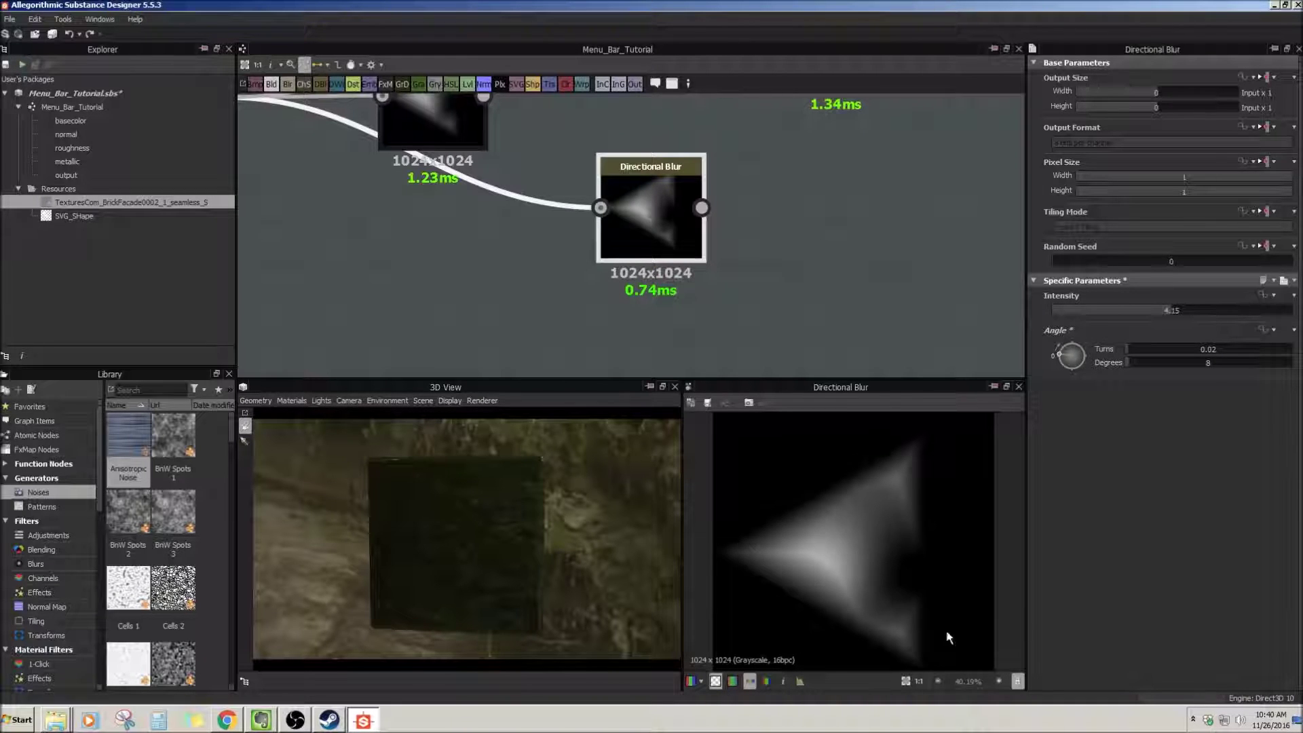
pyautogui.moveTo(1057, 354); pyautogui.dragTo(1057, 356)
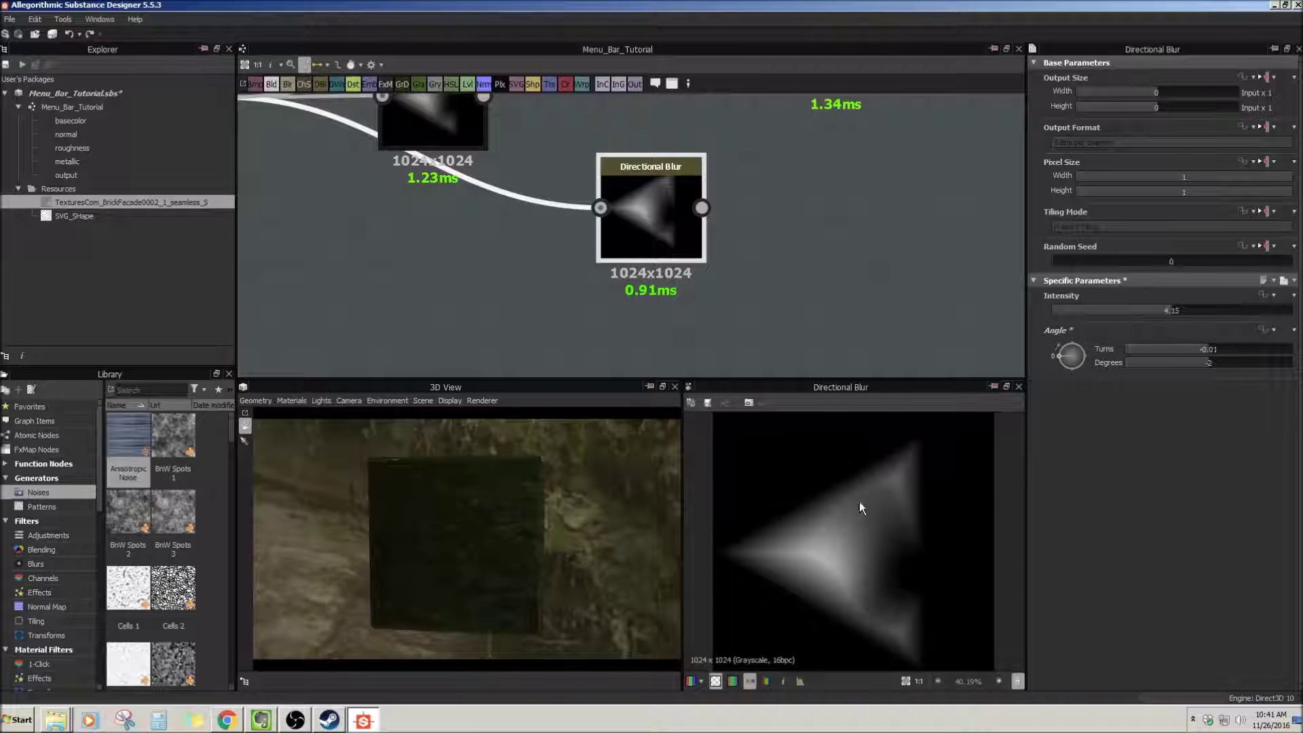
pyautogui.moveTo(1060, 353); pyautogui.dragTo(1065, 369)
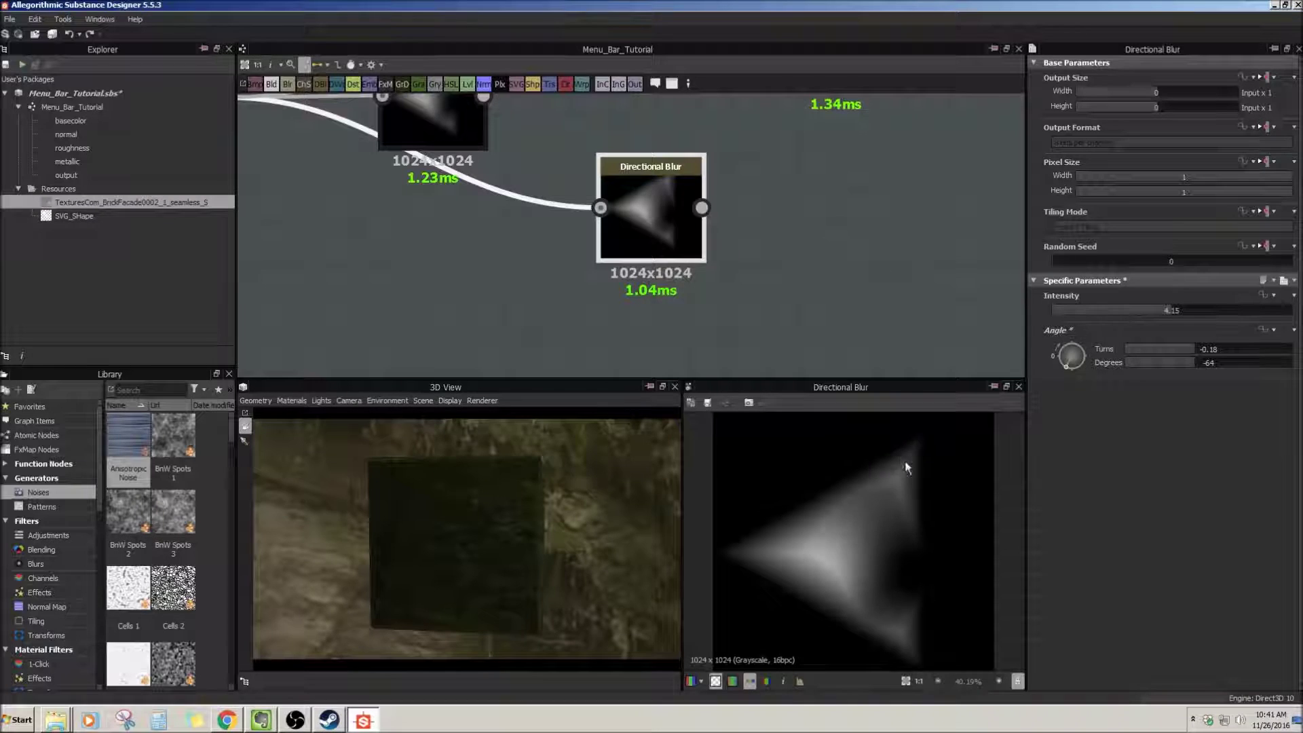
pyautogui.scroll(-5, 805, 260)
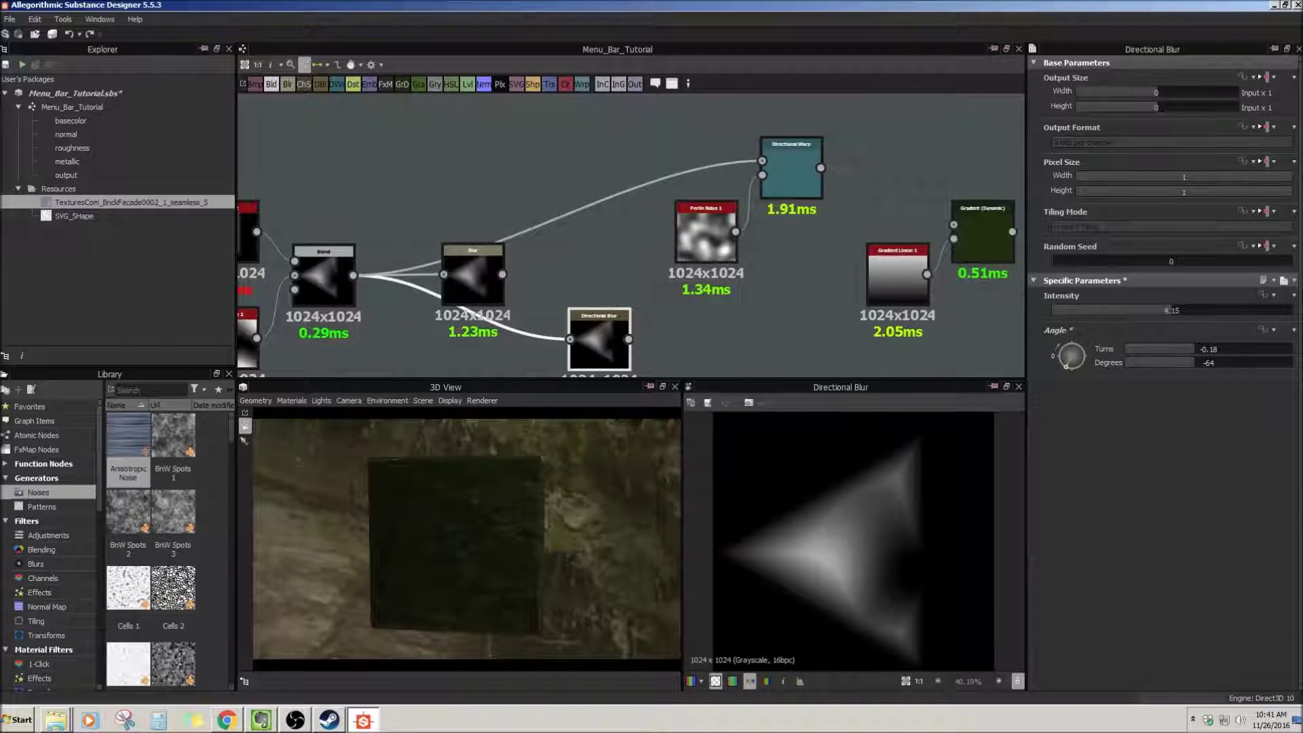
# Preview the Directional Warp node's output in the 2D view and show its intensity and warp angle parameters.
pyautogui.hotkey('alt', 'Tab')
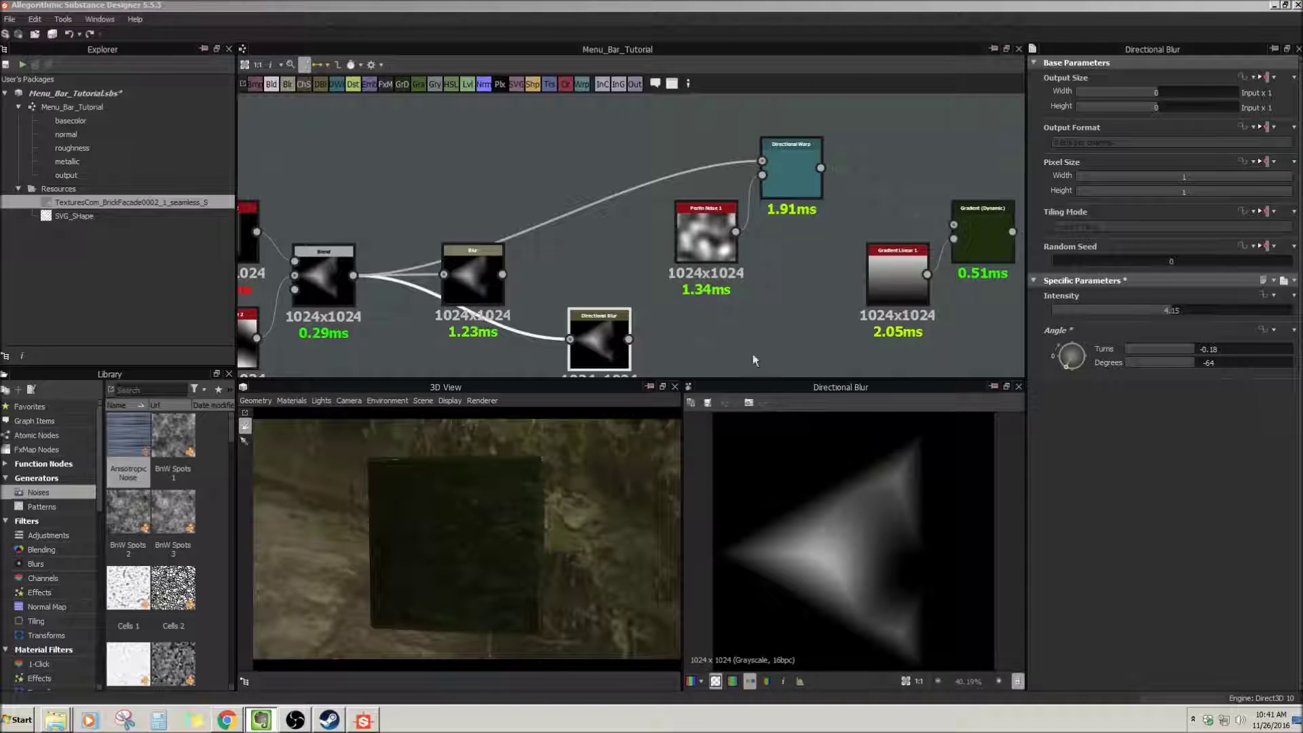
pyautogui.click(304, 86)
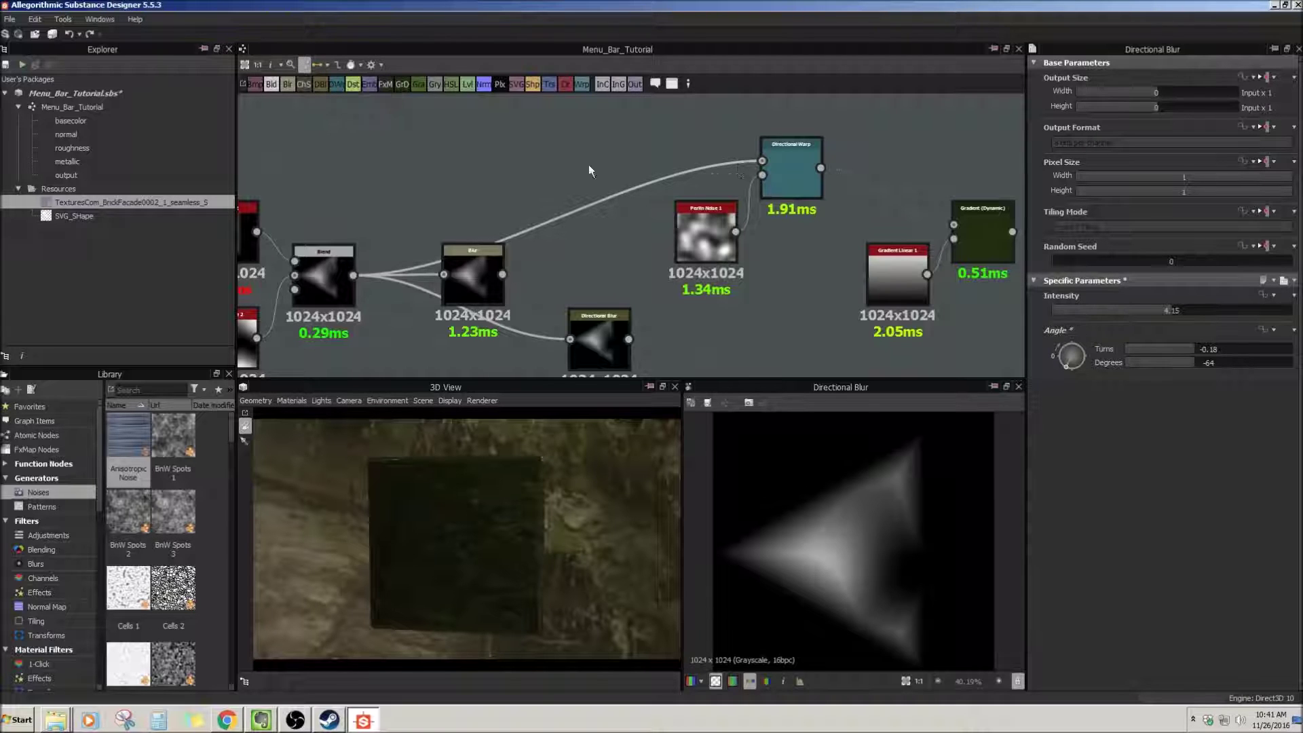
pyautogui.doubleClick(805, 185)
pyautogui.moveTo(824, 297)
pyautogui.mouseDown(button='middle')
pyautogui.moveTo(739, 291)
pyautogui.moveTo(801, 290)
pyautogui.mouseUp(button='middle')
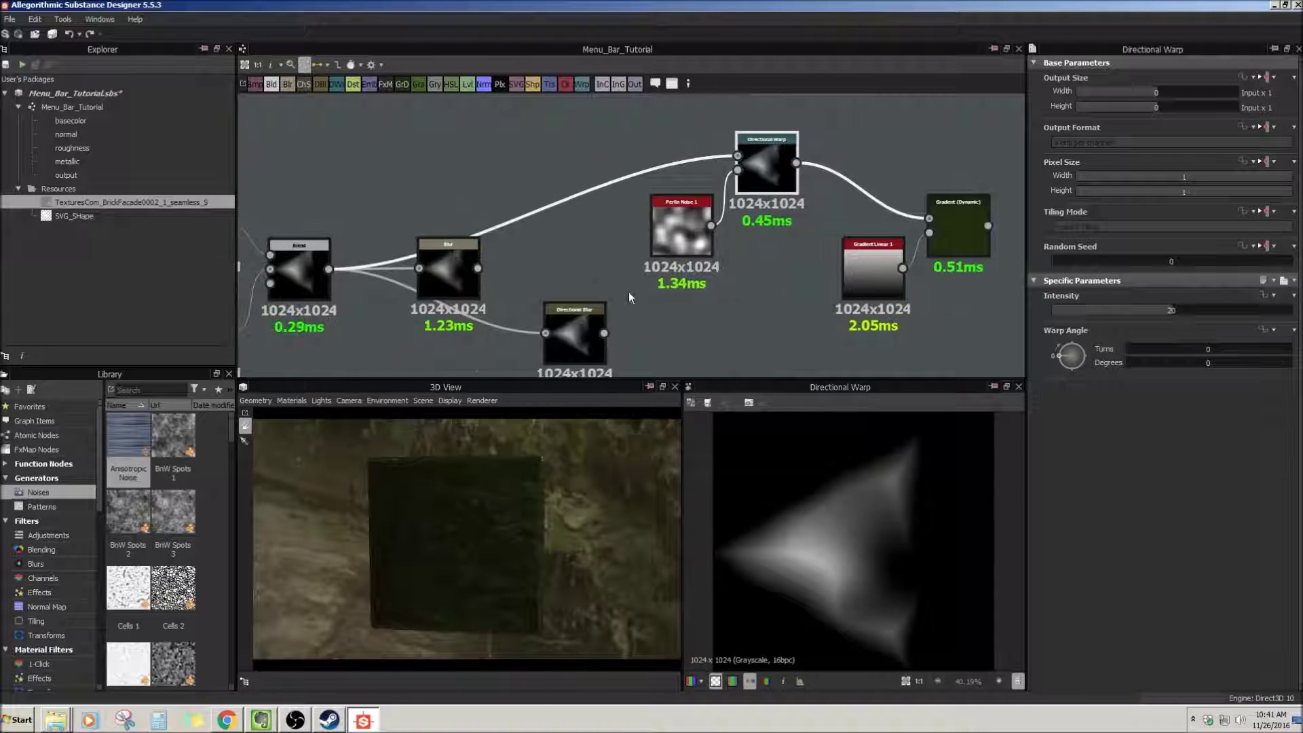
# Point out the Blend and Perlin Noise 1 nodes that feed the Directional Warp node's two inputs.
pyautogui.click(306, 281)
pyautogui.moveTo(767, 199); pyautogui.dragTo(679, 214, button='middle')
pyautogui.click(678, 194)
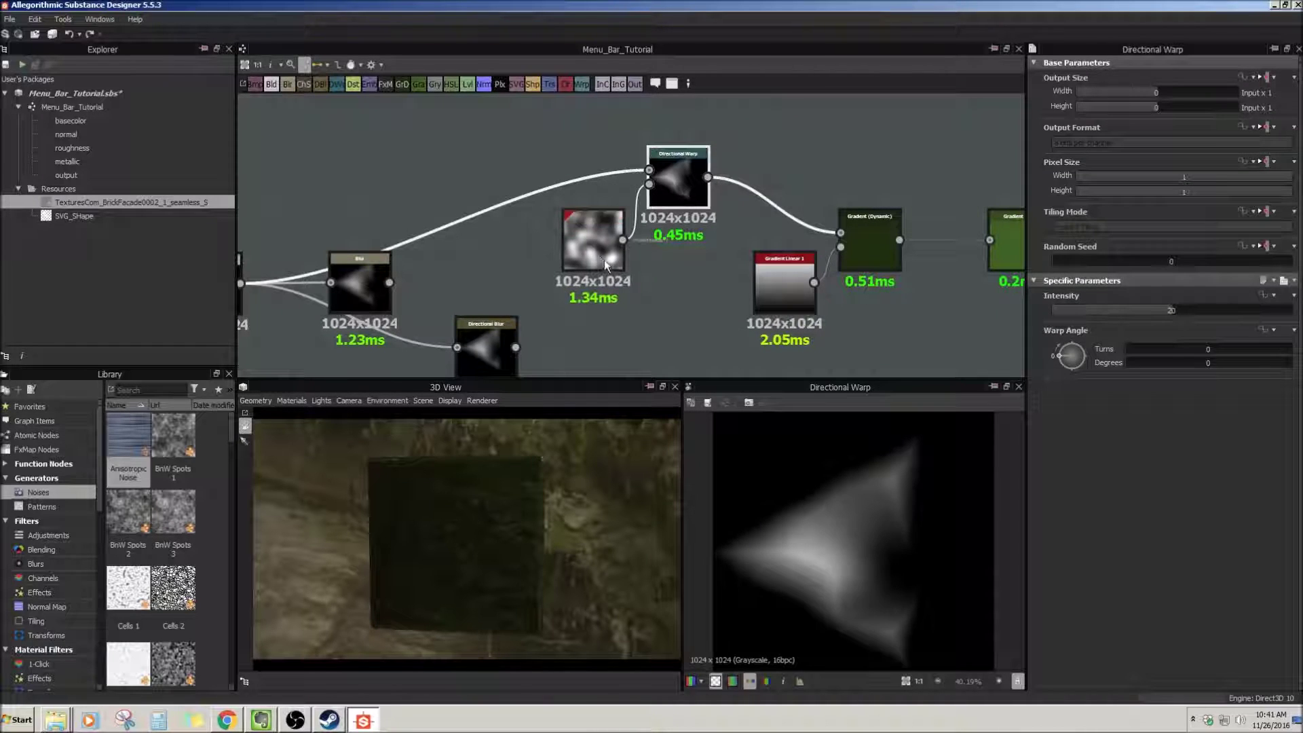
pyautogui.click(600, 258)
pyautogui.click(678, 174)
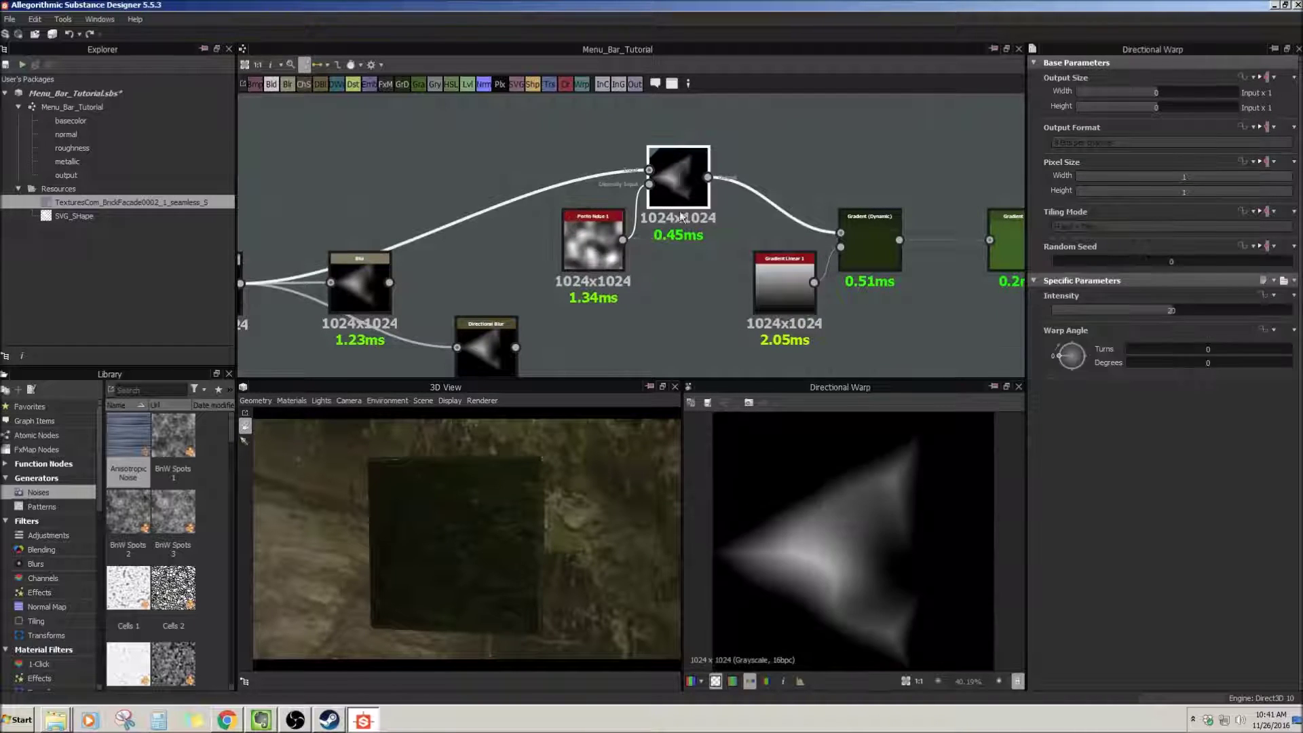
# Compare the Blend node's output with the Directional Warp node's warped version in the 2D view.
pyautogui.moveTo(686, 279); pyautogui.dragTo(738, 268, button='middle')
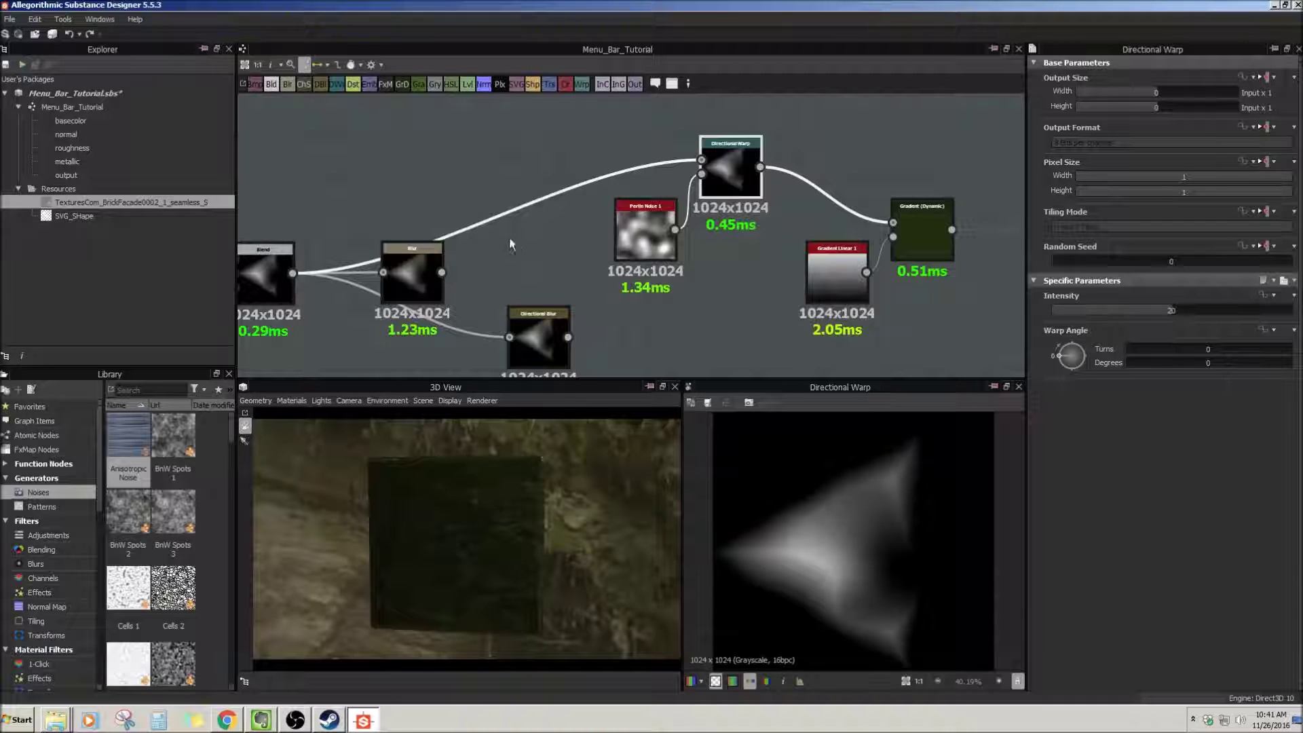
pyautogui.click(276, 273)
pyautogui.click(730, 167)
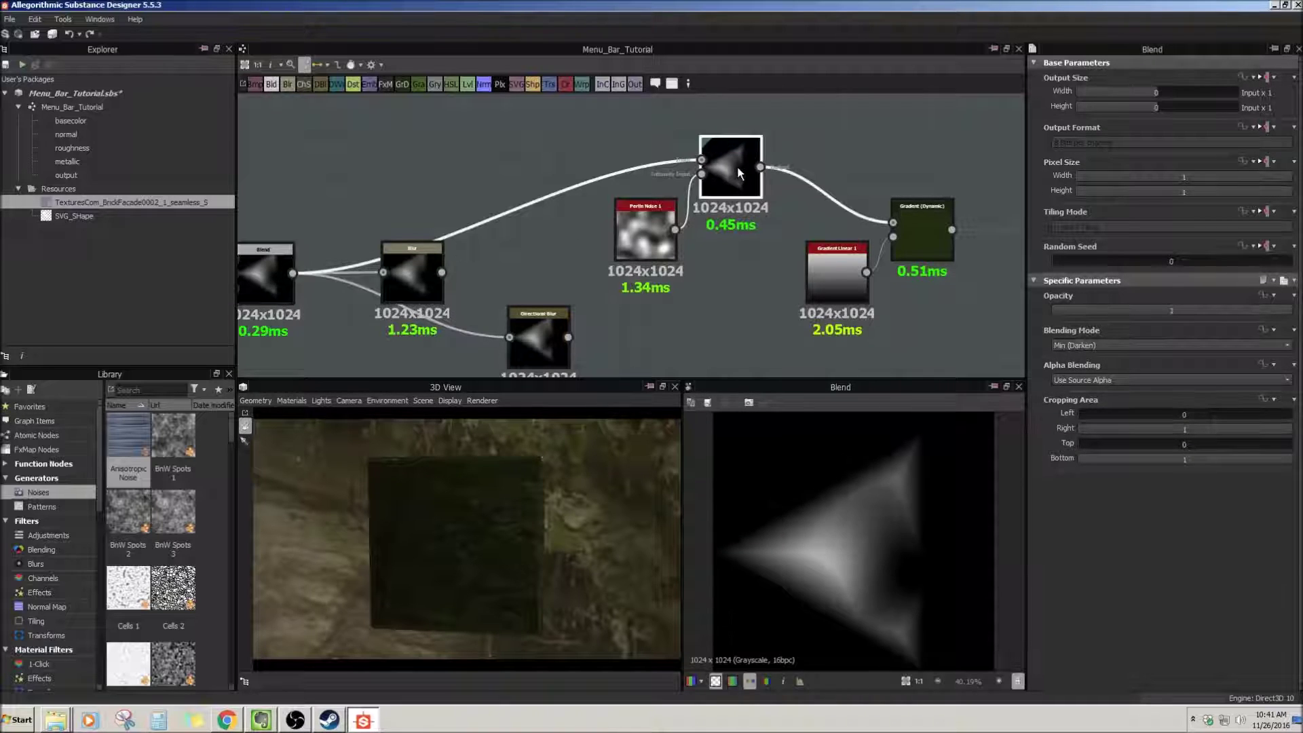
# Set the Perlin Noise 1 node's random seed to 1 while the Directional Warp output is previewed, and reselect Directional Warp.
pyautogui.moveTo(701, 259); pyautogui.dragTo(654, 267, button='middle')
pyautogui.click(599, 247)
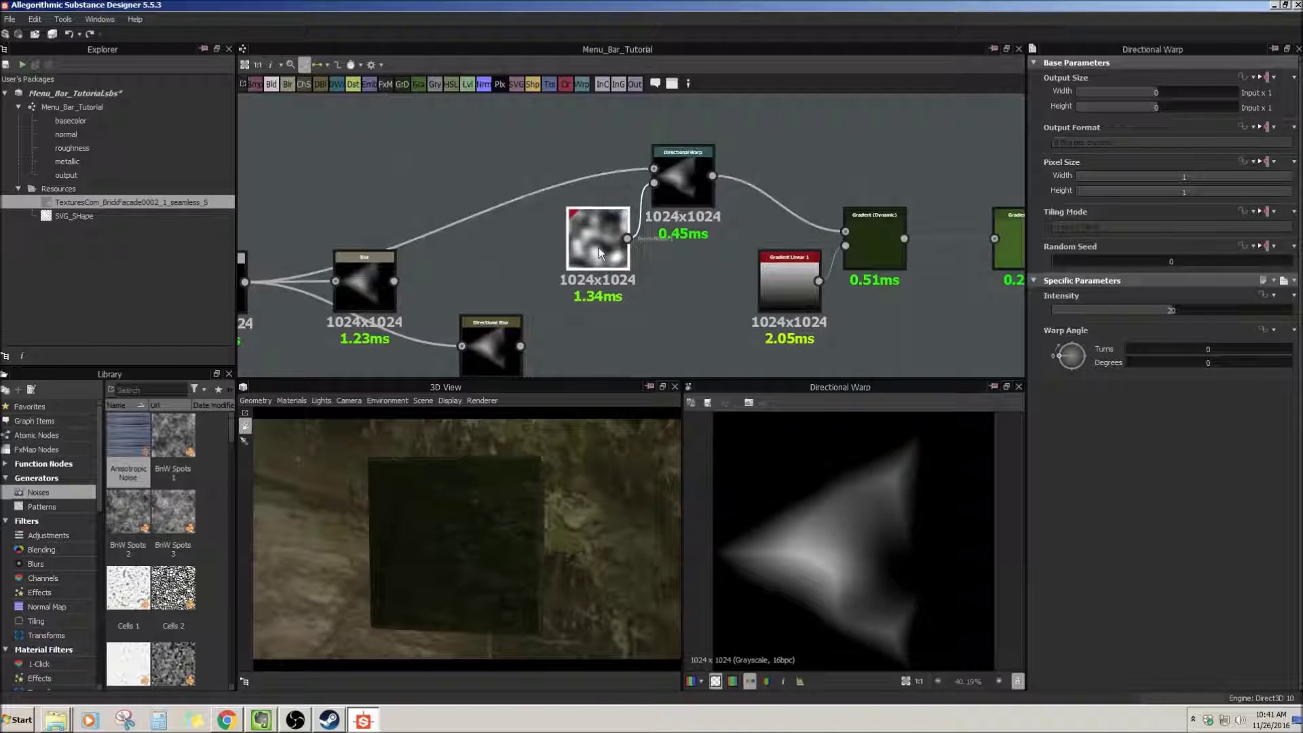
pyautogui.doubleClick(677, 181)
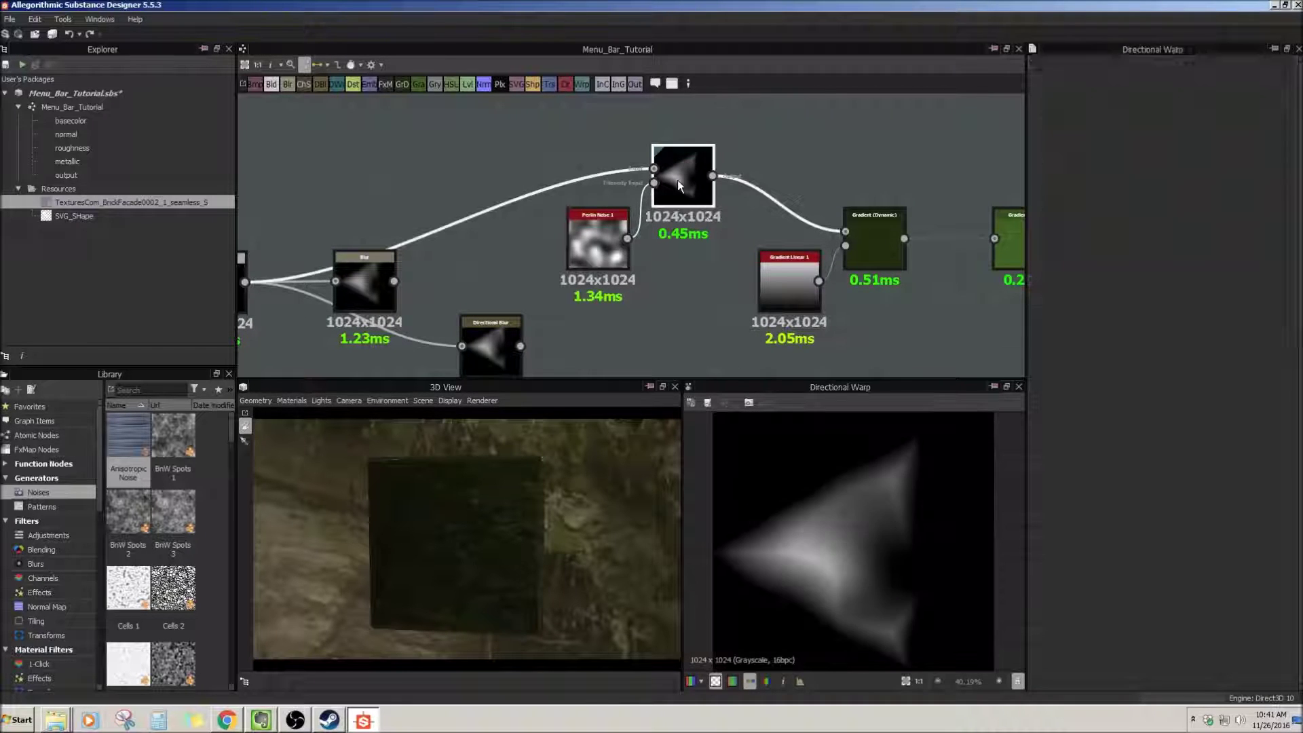
pyautogui.moveTo(1146, 262); pyautogui.dragTo(1081, 263)
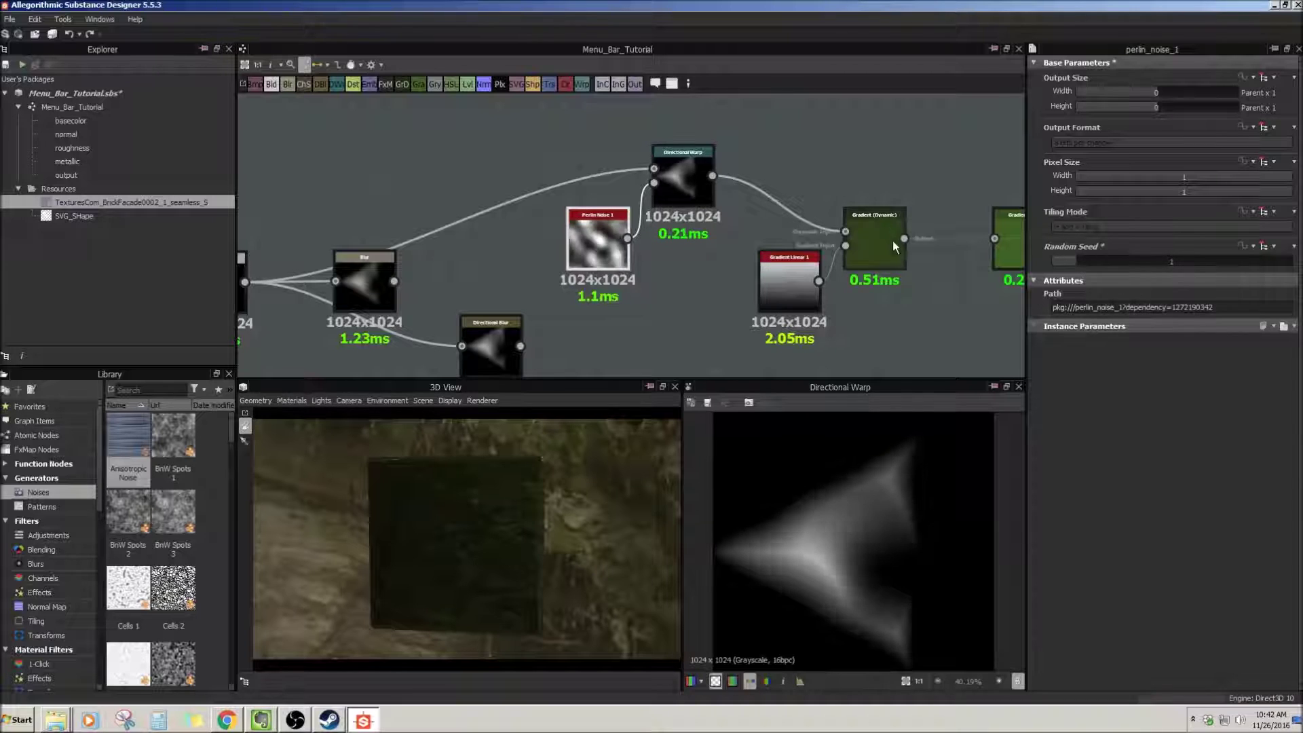
pyautogui.moveTo(686, 202); pyautogui.dragTo(620, 205, button='middle')
pyautogui.click(618, 198)
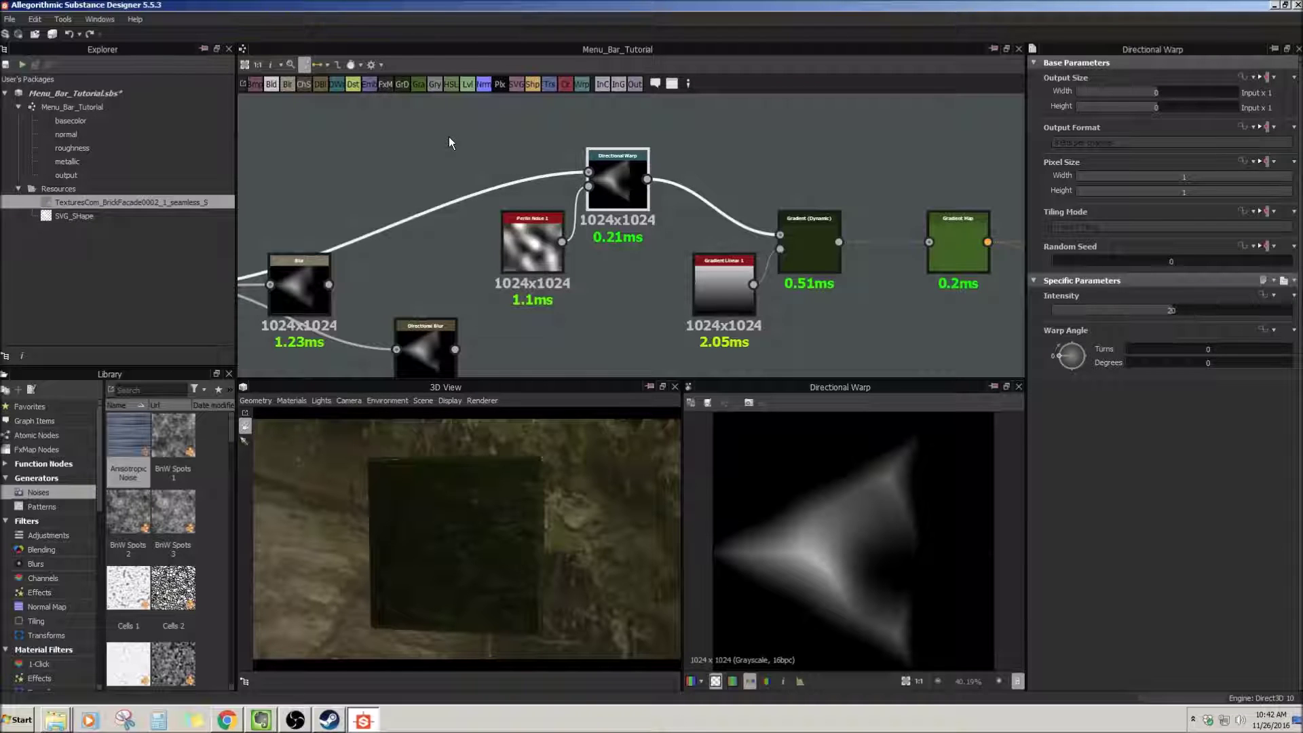
# Preview the Gradient (Dynamic) node in the 2D view and move the Gradient Linear 1 node slightly away from it.
pyautogui.click(370, 84)
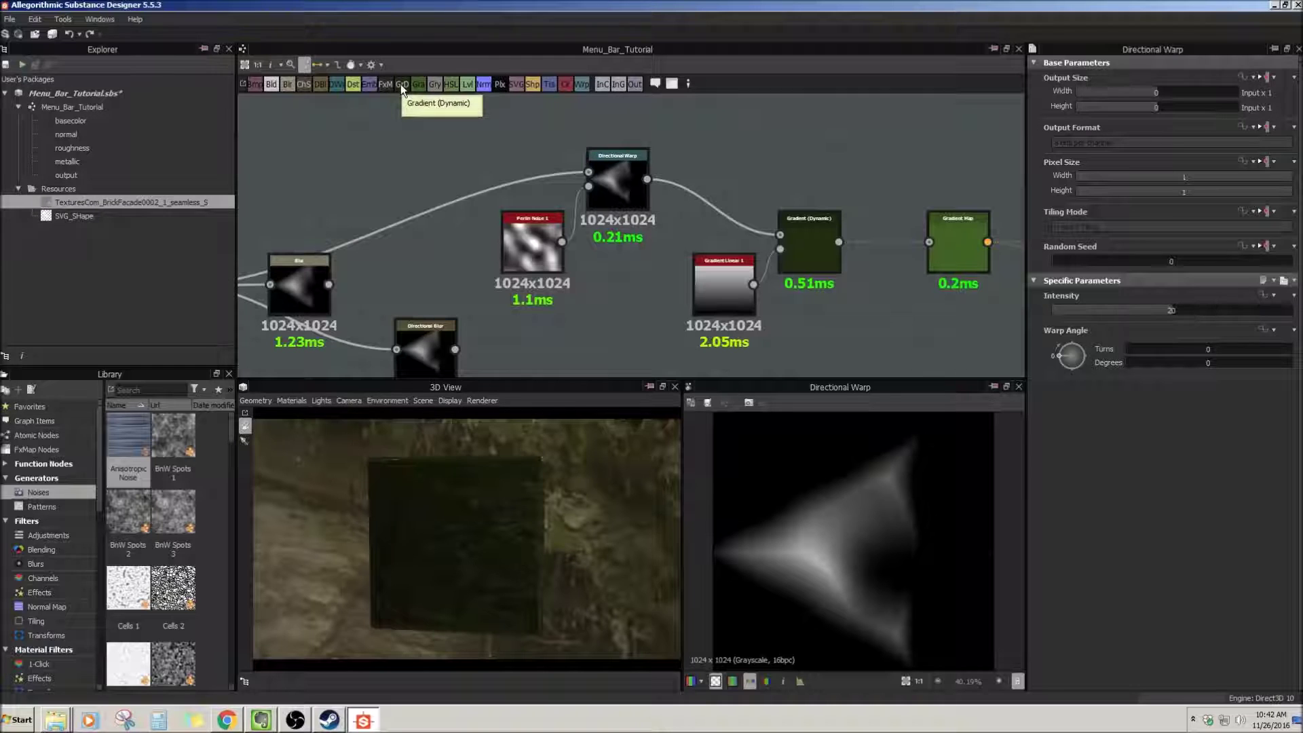
pyautogui.moveTo(754, 284); pyautogui.dragTo(767, 292)
pyautogui.moveTo(811, 276); pyautogui.dragTo(667, 250, button='middle')
pyautogui.doubleClick(669, 229)
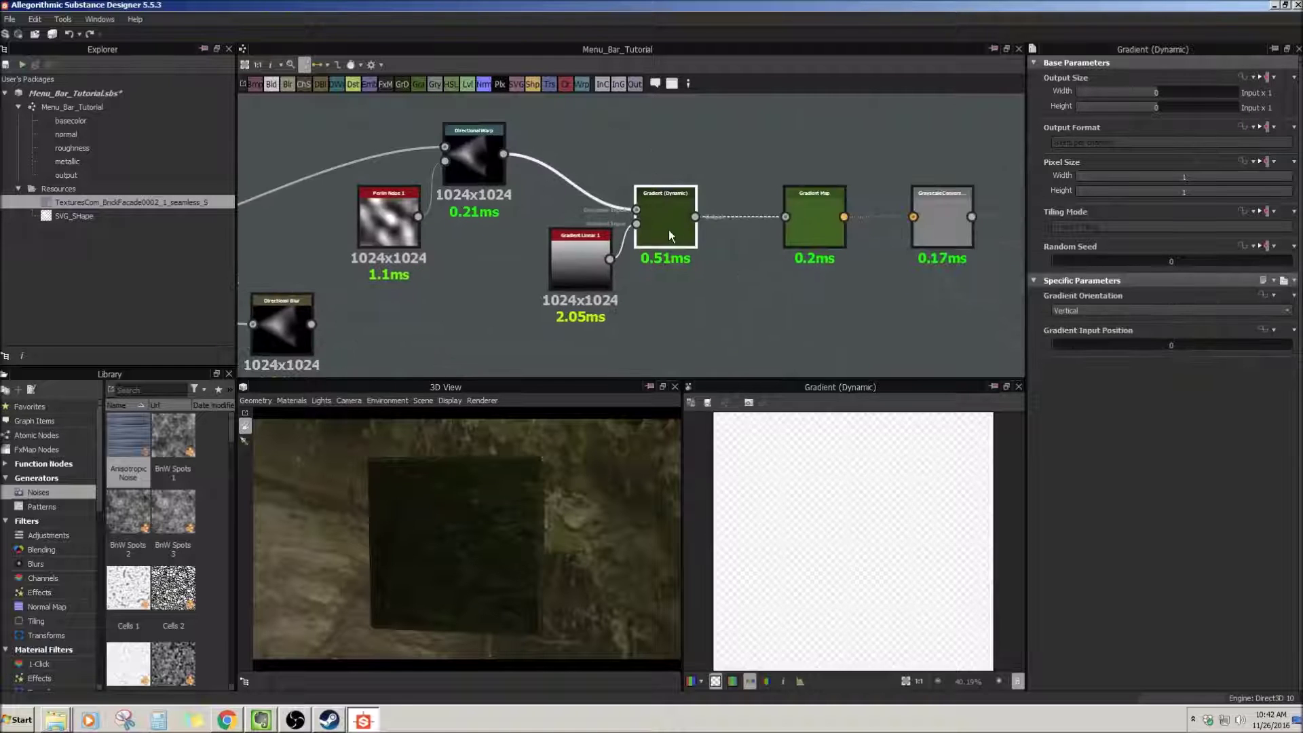
pyautogui.moveTo(727, 283); pyautogui.dragTo(731, 303, button='middle')
pyautogui.moveTo(585, 278); pyautogui.dragTo(554, 301)
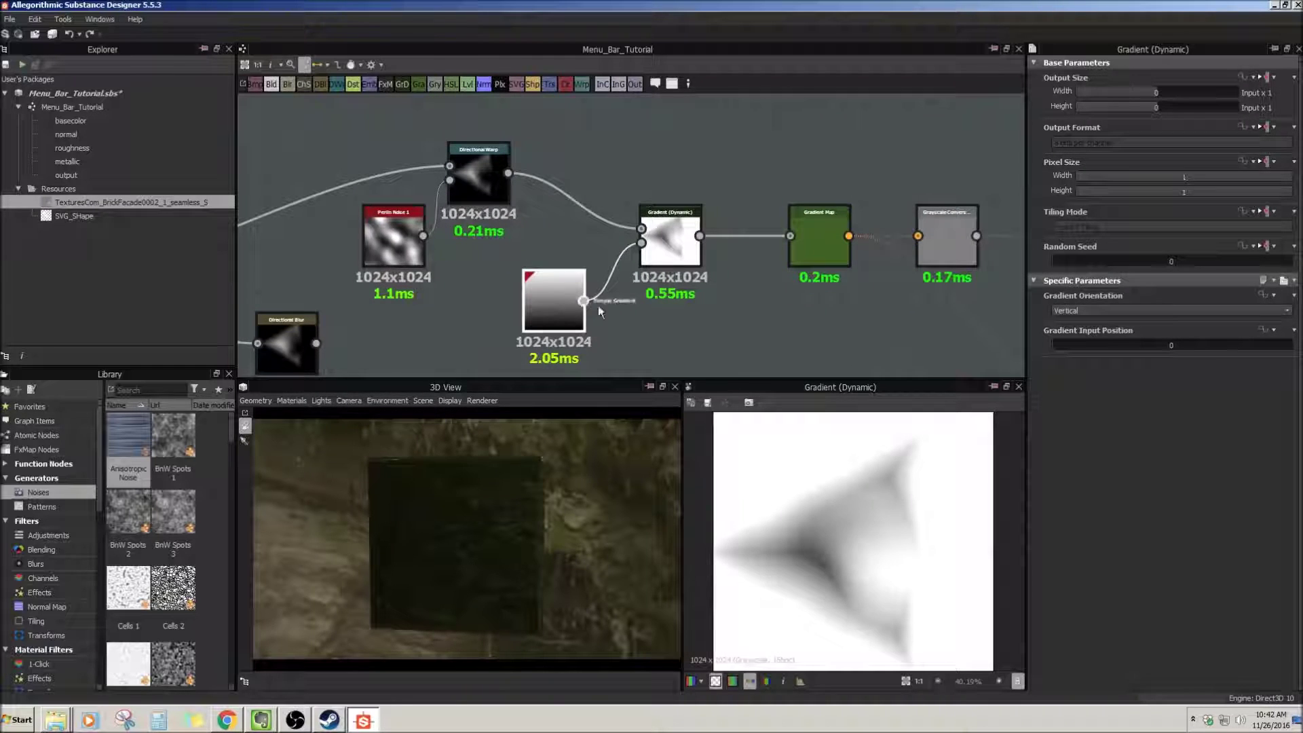
# Compare the outputs of Directional Warp, Gradient Linear 1 and Gradient (Dynamic) in the 2D view.
pyautogui.doubleClick(478, 178)
pyautogui.doubleClick(678, 234)
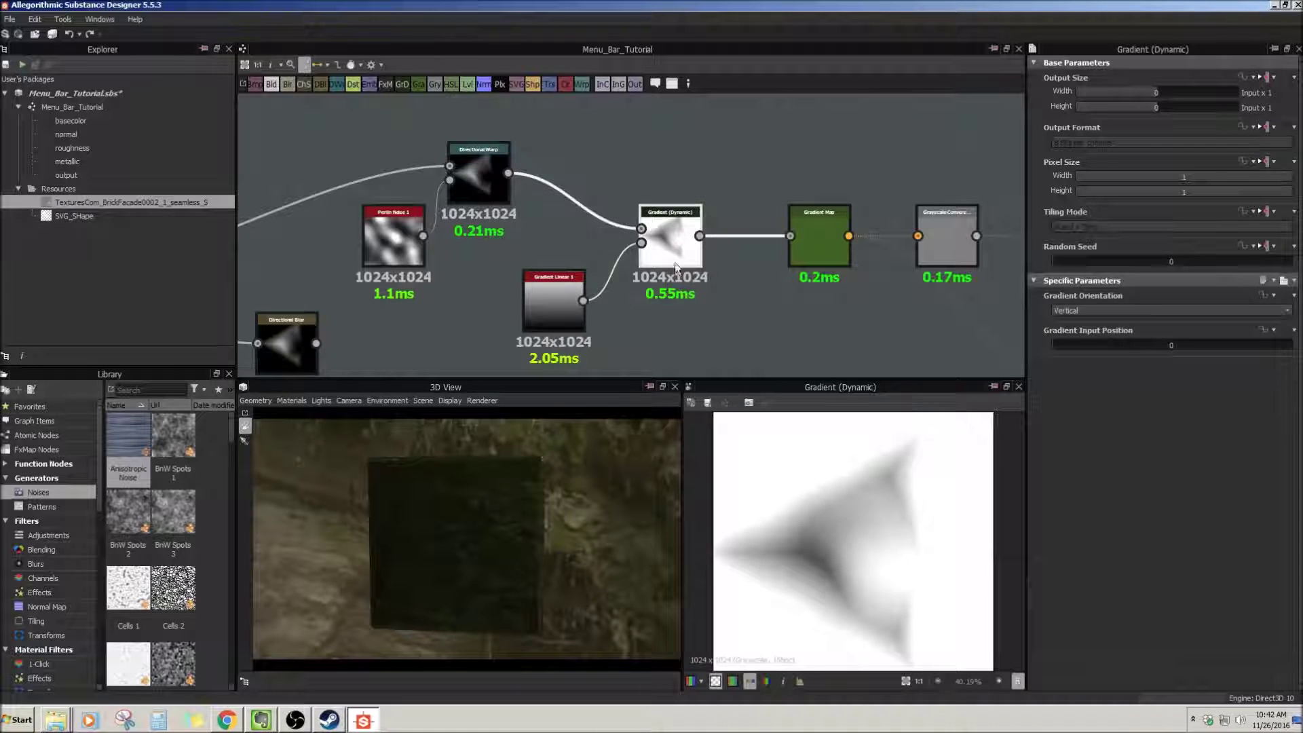
pyautogui.moveTo(695, 296); pyautogui.dragTo(674, 272, button='middle')
pyautogui.click(529, 280)
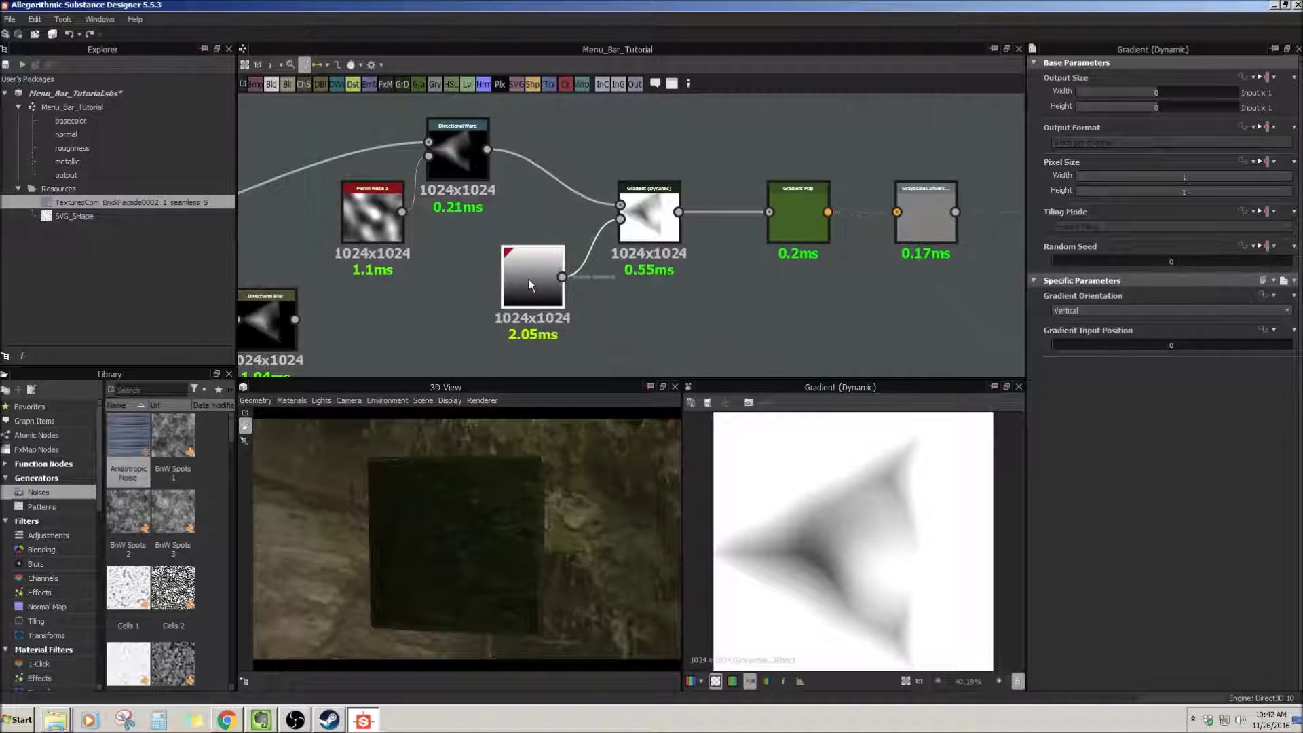
pyautogui.doubleClick(528, 278)
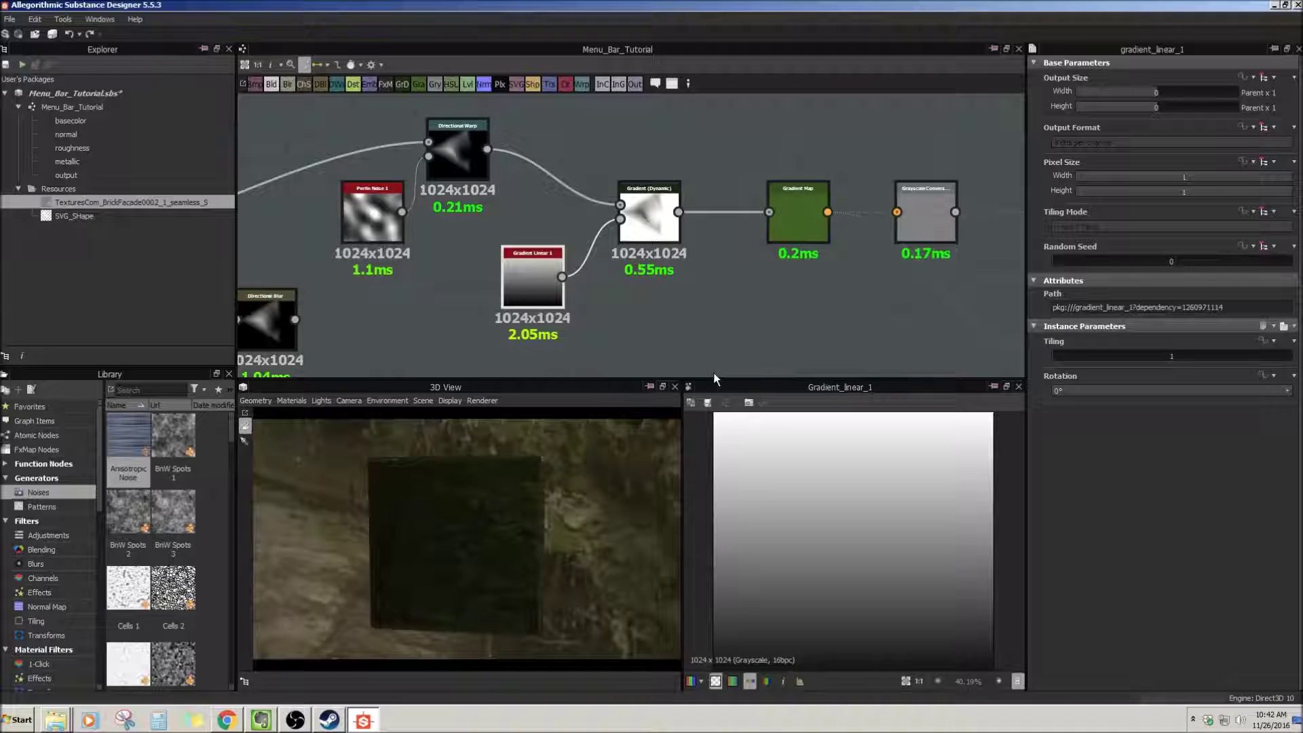
pyautogui.doubleClick(641, 214)
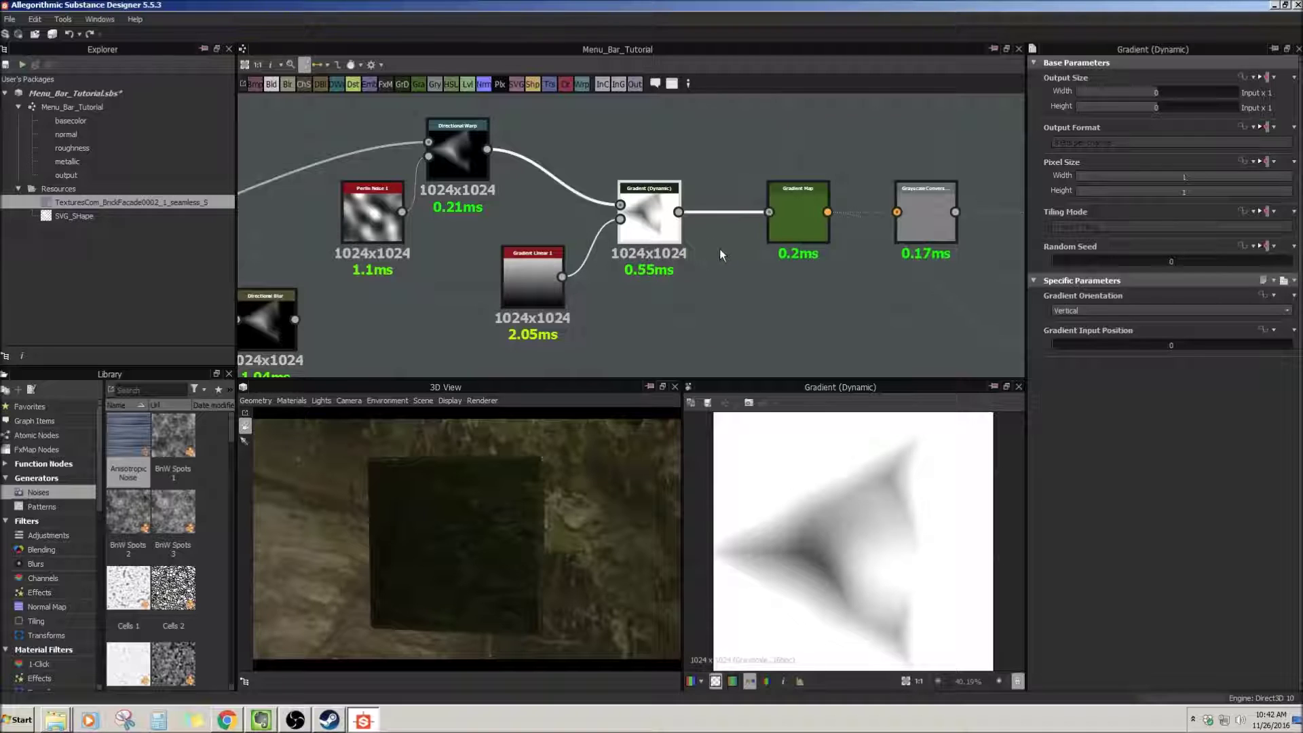
# Try varying the Gradient Linear 1 node's random seed and return to the Gradient (Dynamic) node's preview.
pyautogui.click(533, 275)
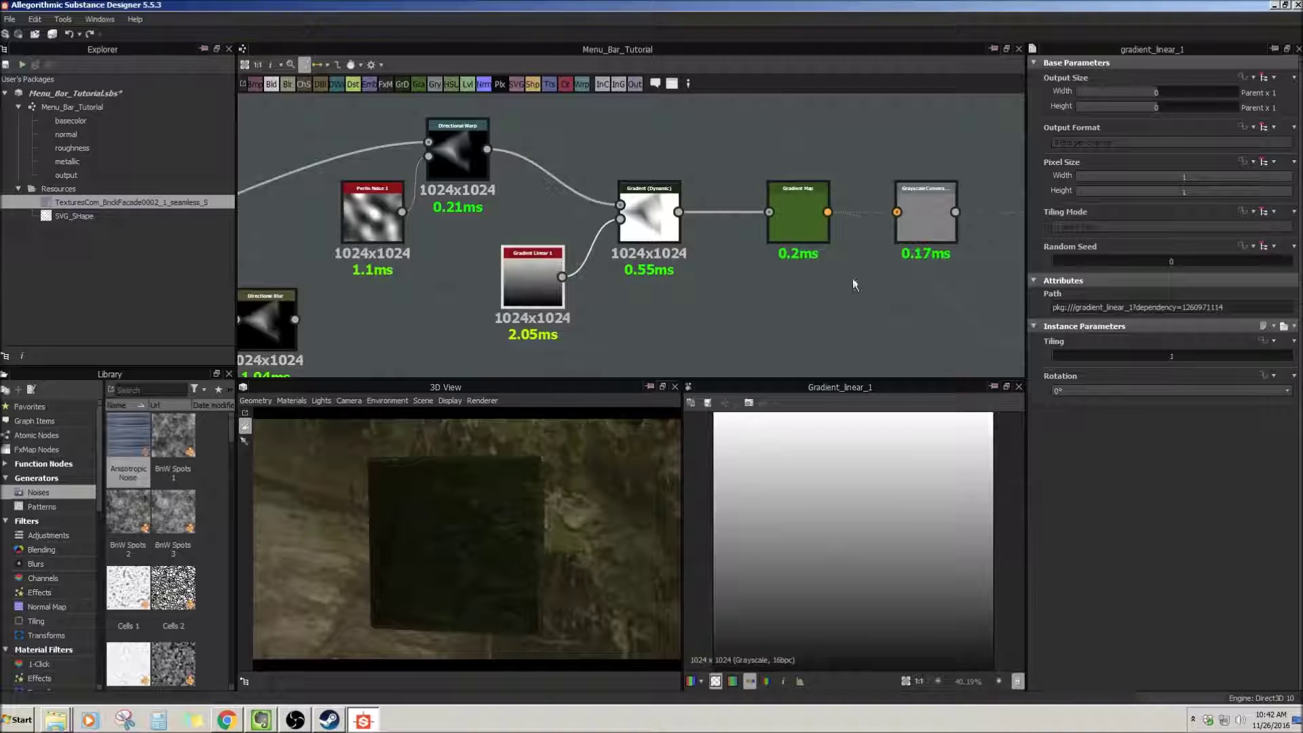
pyautogui.click(1150, 261)
pyautogui.moveTo(1150, 261); pyautogui.dragTo(1020, 272)
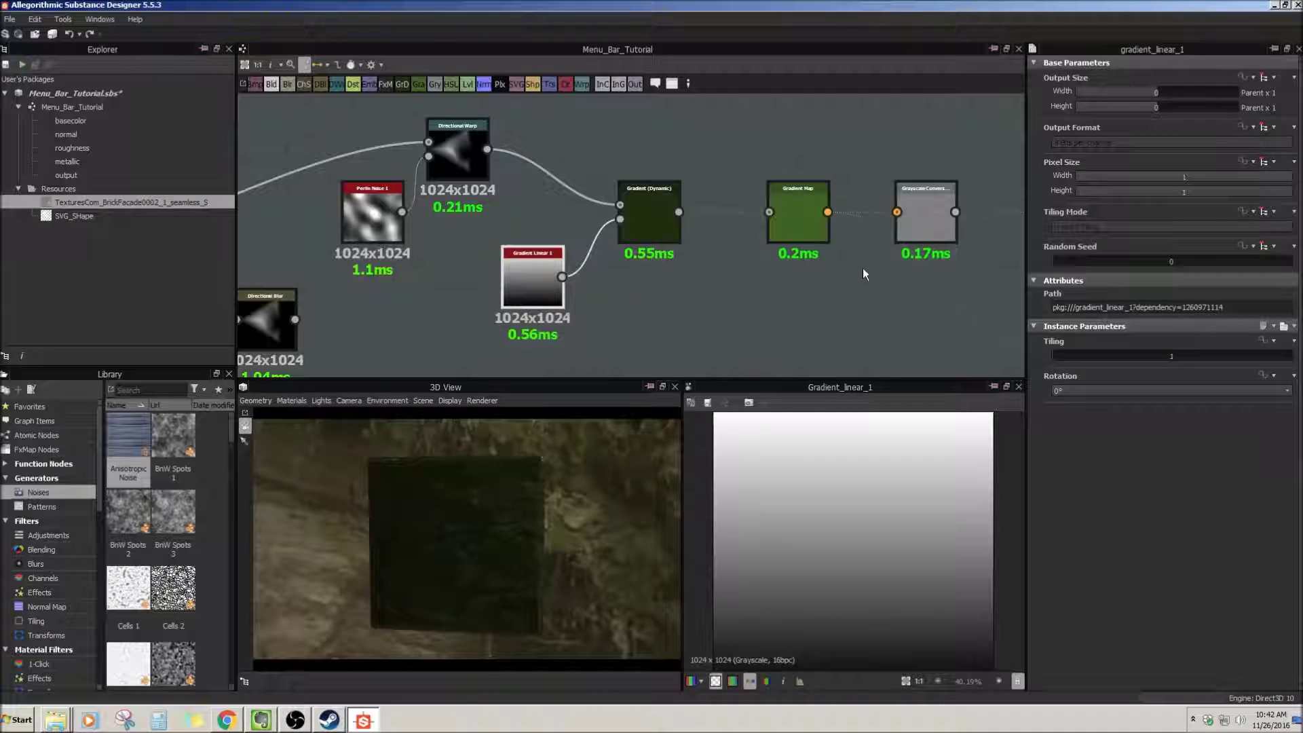
pyautogui.moveTo(1157, 262); pyautogui.dragTo(930, 261)
pyautogui.click(665, 231)
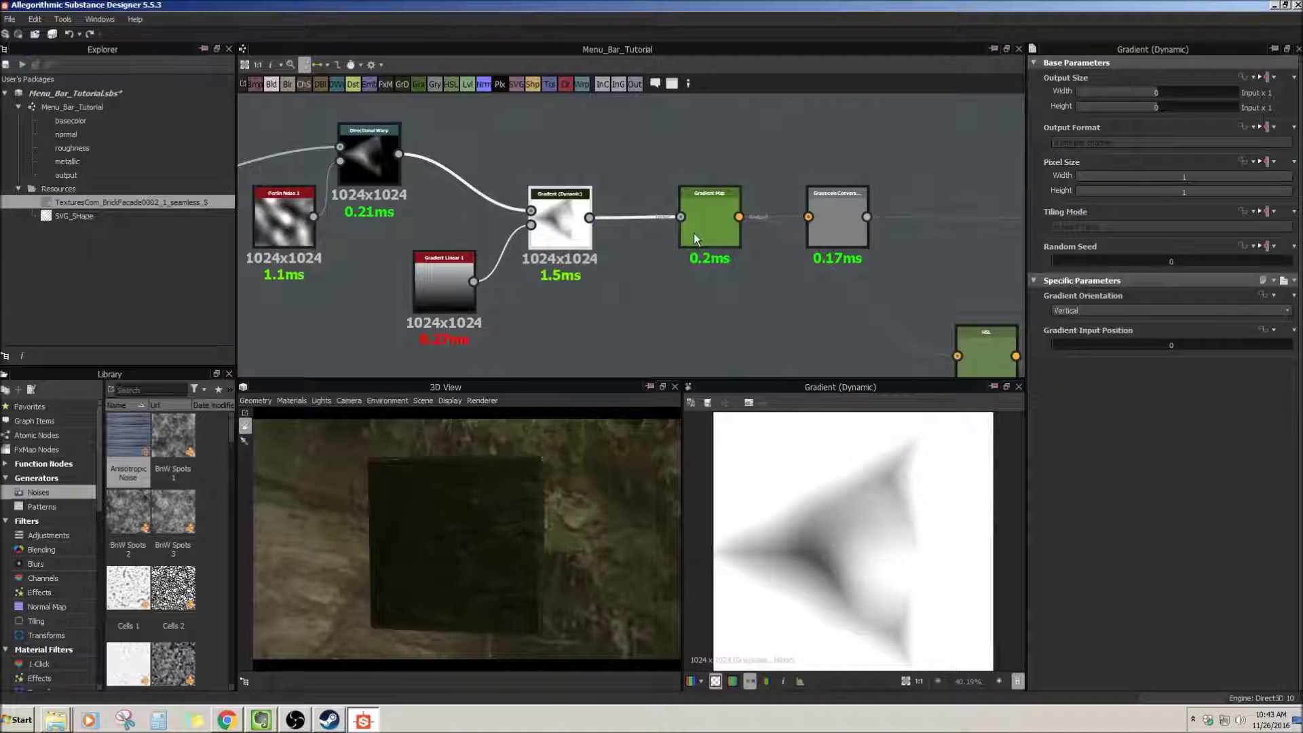
# Preview the Gradient Map node's colored output in the 2D view and show its color mode and gradient parameters.
pyautogui.click(718, 234)
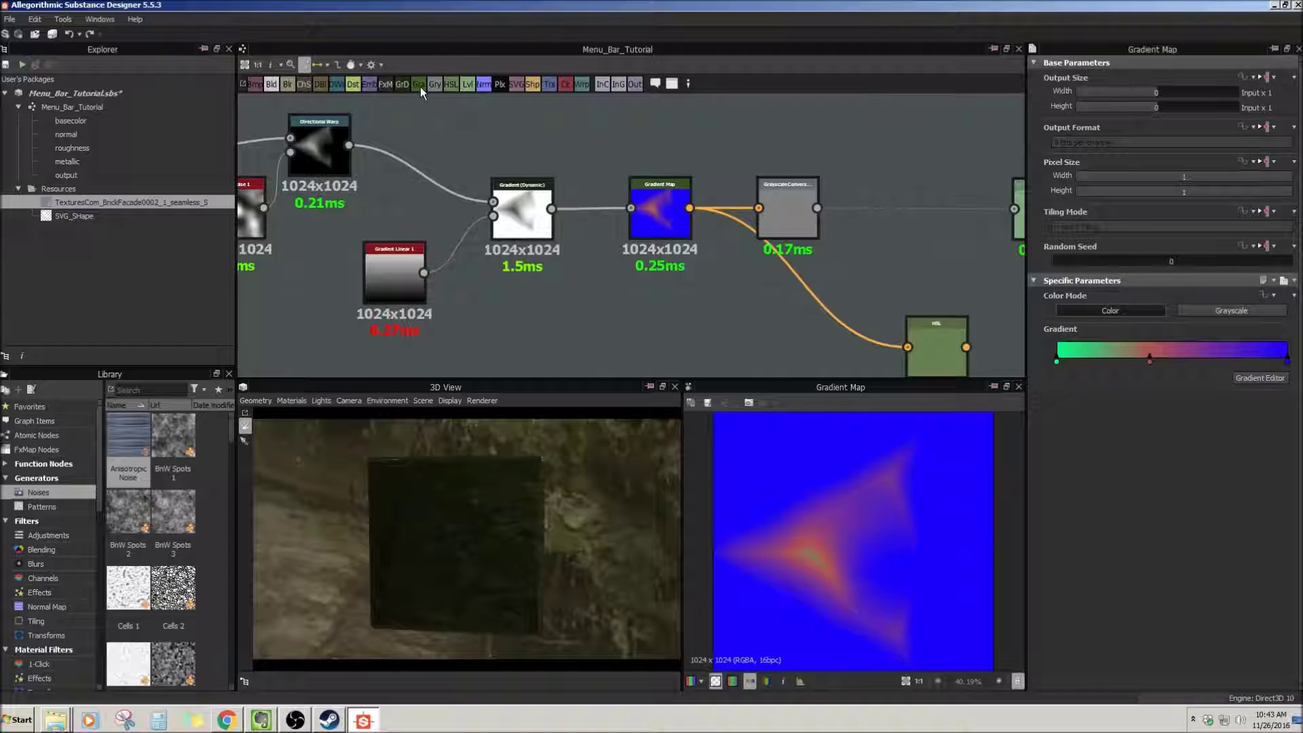
pyautogui.moveTo(552, 274); pyautogui.dragTo(516, 284, button='middle')
pyautogui.click(629, 229)
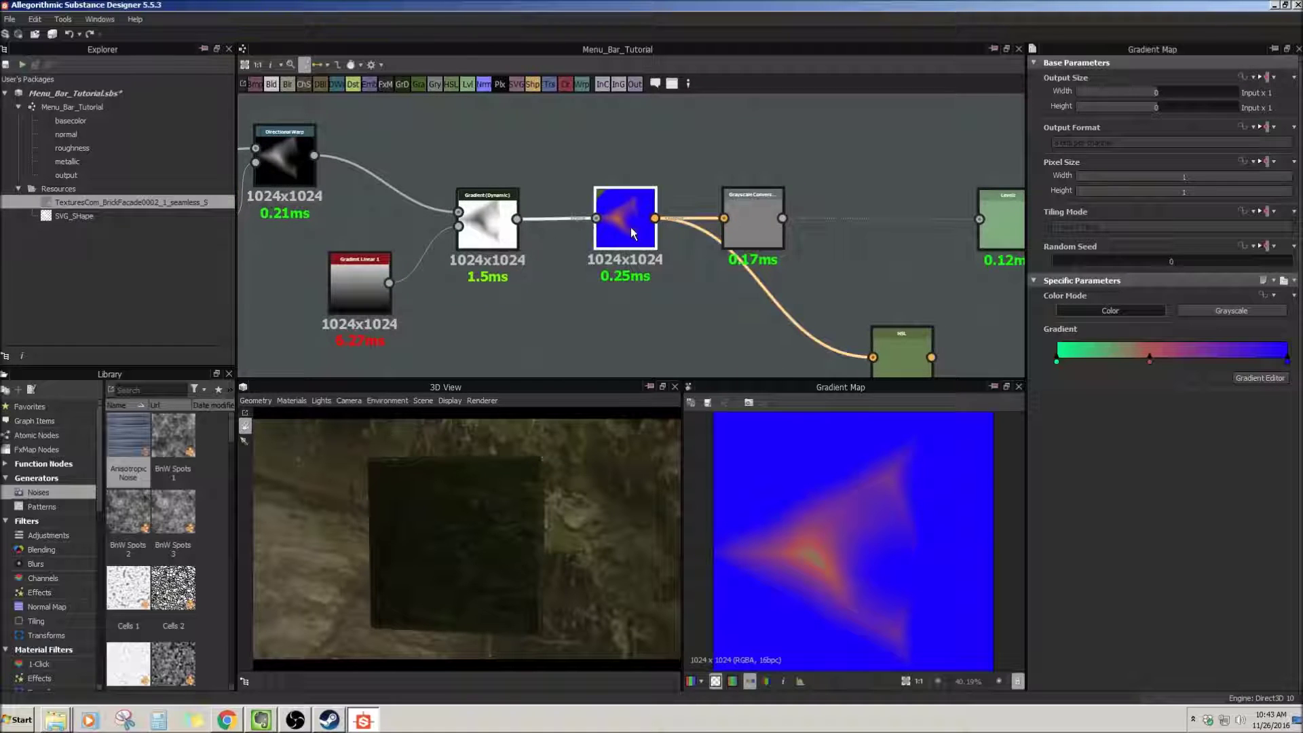
pyautogui.moveTo(735, 315); pyautogui.dragTo(702, 306, button='middle')
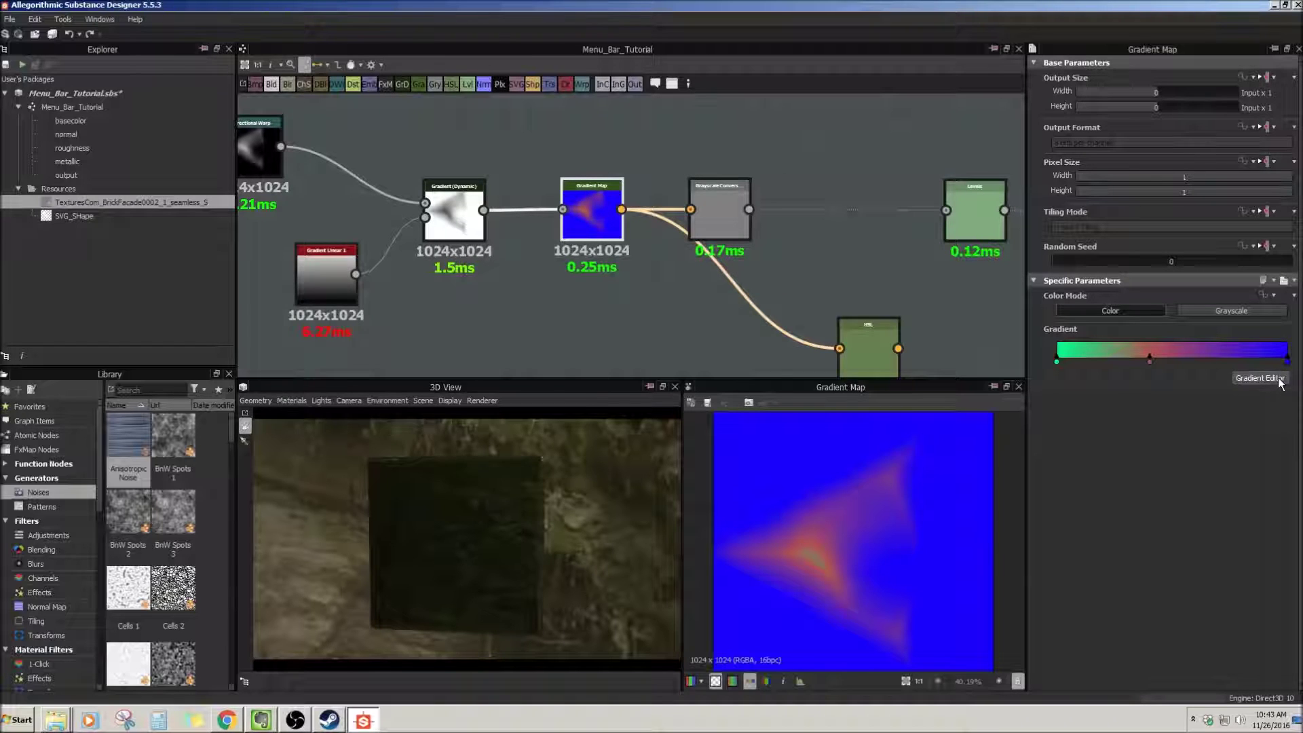
# Open the Gradient Map's gradient for editing and recolor its green key at position 0.00 to black.
pyautogui.click(1280, 378)
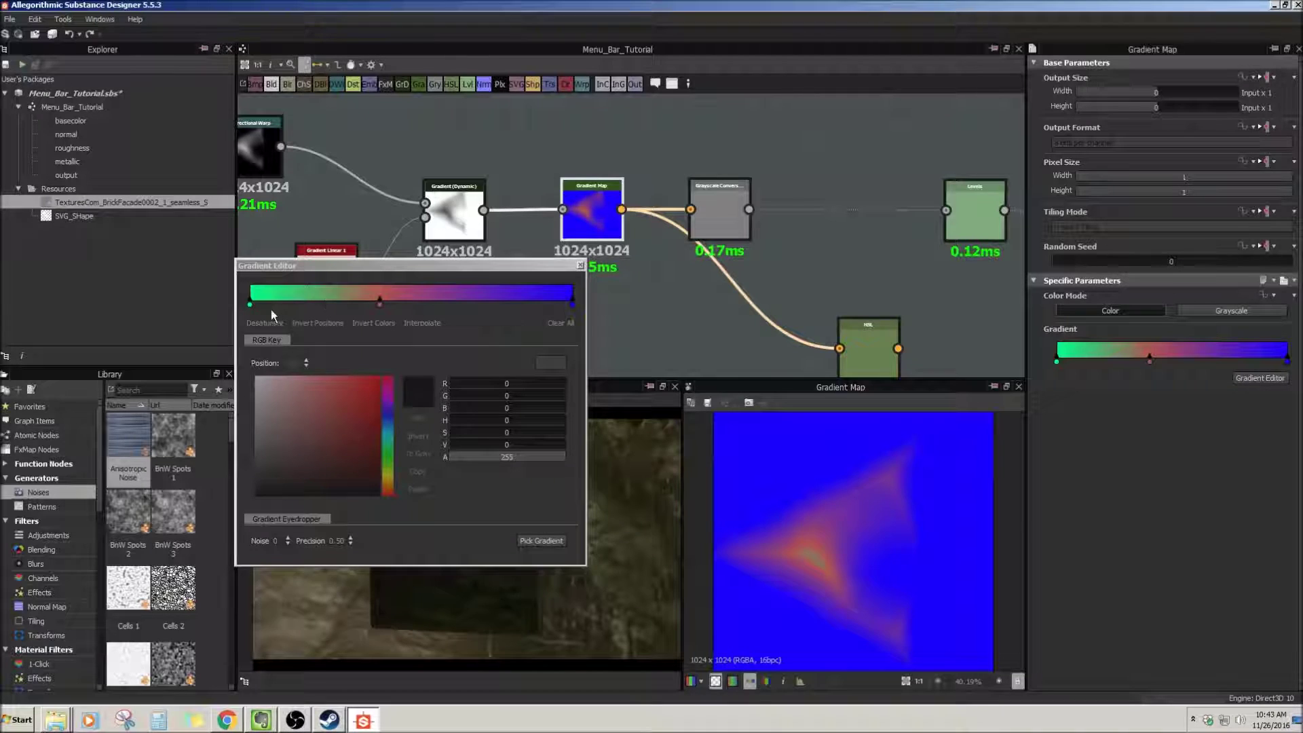
pyautogui.click(250, 306)
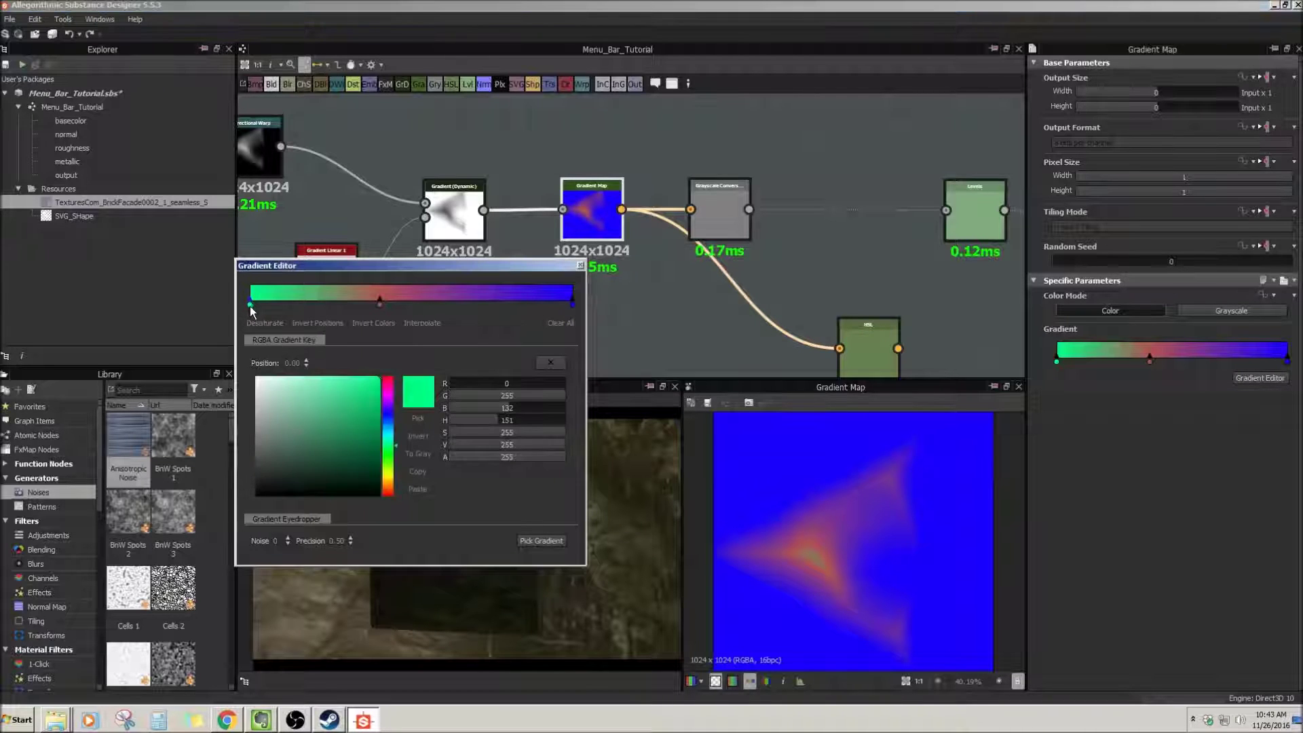
pyautogui.moveTo(267, 390); pyautogui.dragTo(255, 377)
pyautogui.moveTo(288, 422); pyautogui.dragTo(255, 497)
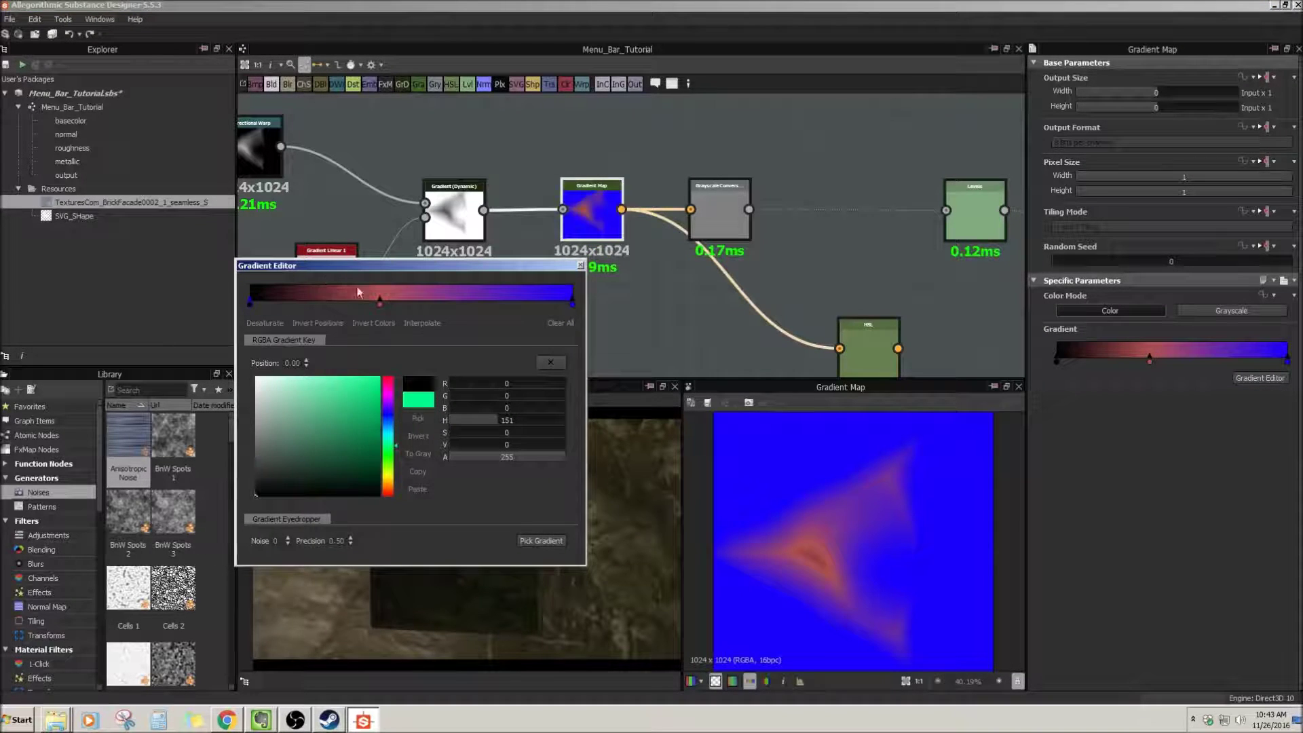
# Recolor the gradient's middle red key at position 0.40 to a neutral gray.
pyautogui.click(381, 305)
pyautogui.moveTo(329, 426); pyautogui.dragTo(256, 428)
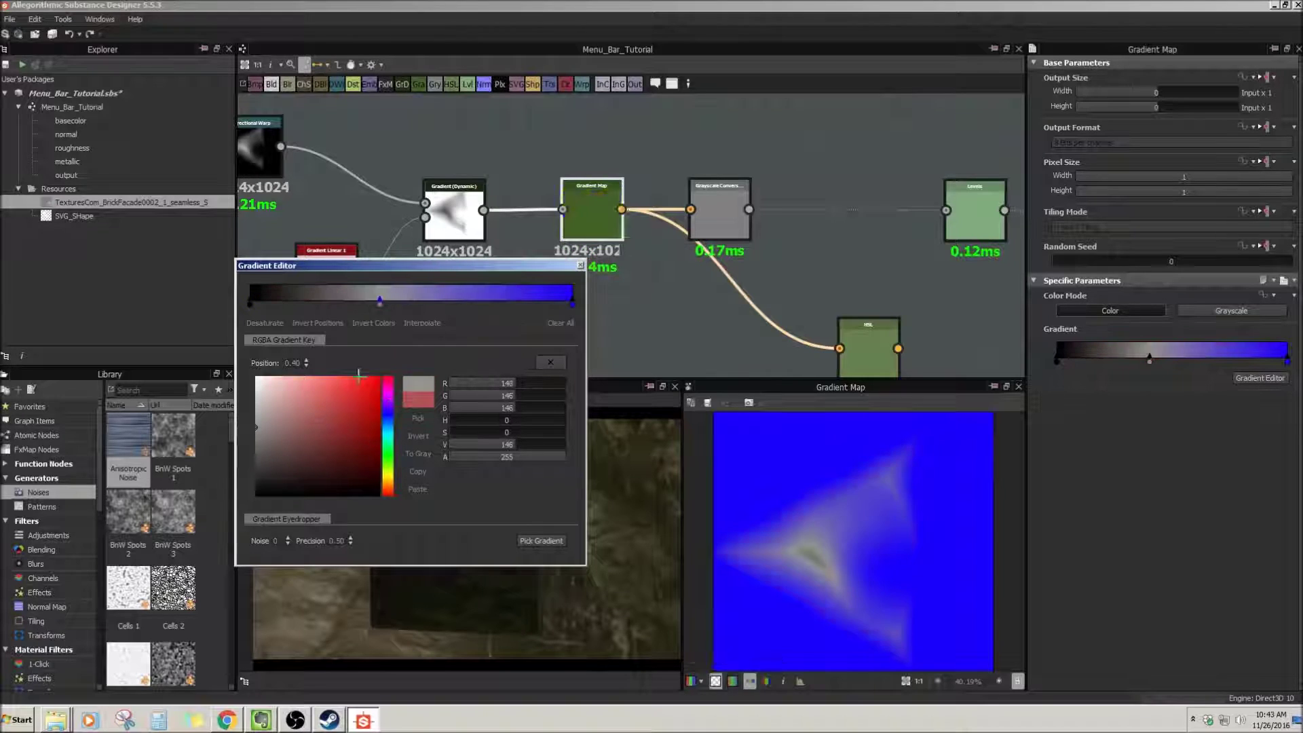
# Delete the extra blue key at position 0.99 and recolor the end key at position 1.00 to white.
pyautogui.click(571, 305)
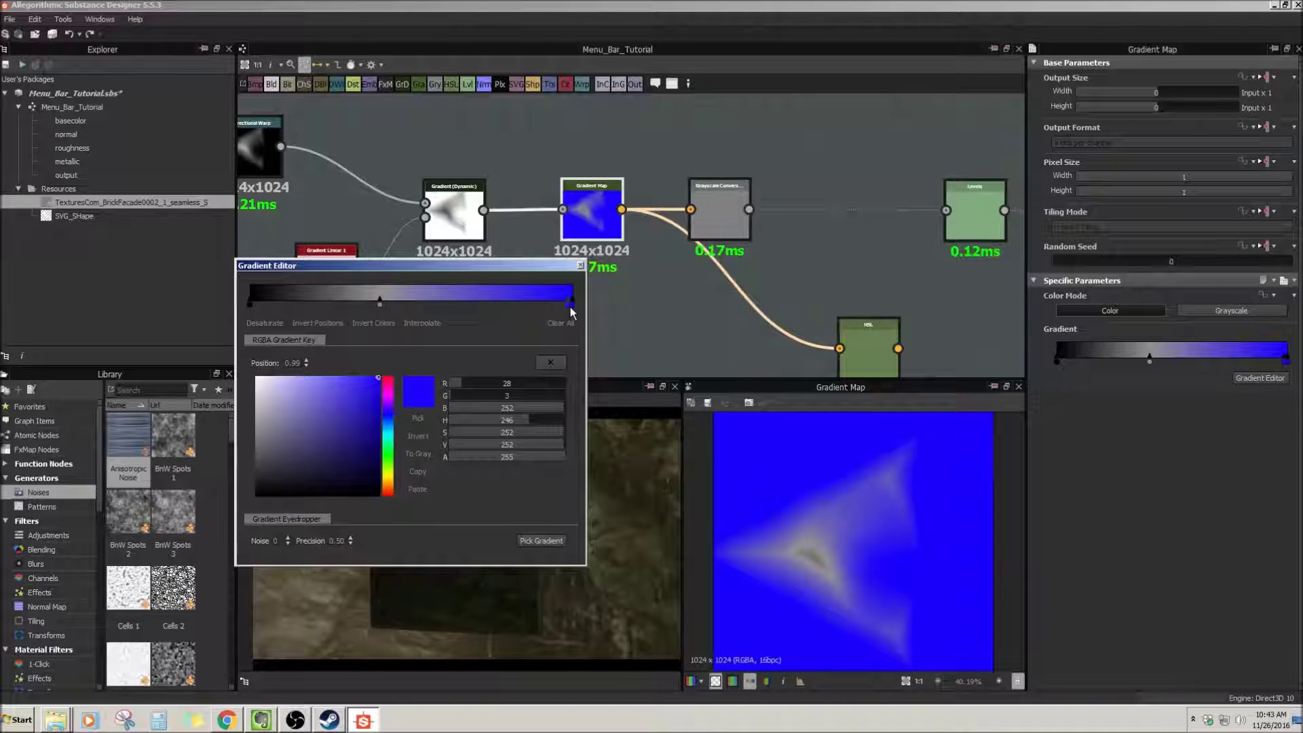
pyautogui.click(552, 361)
pyautogui.click(572, 305)
pyautogui.moveTo(309, 459); pyautogui.dragTo(196, 337)
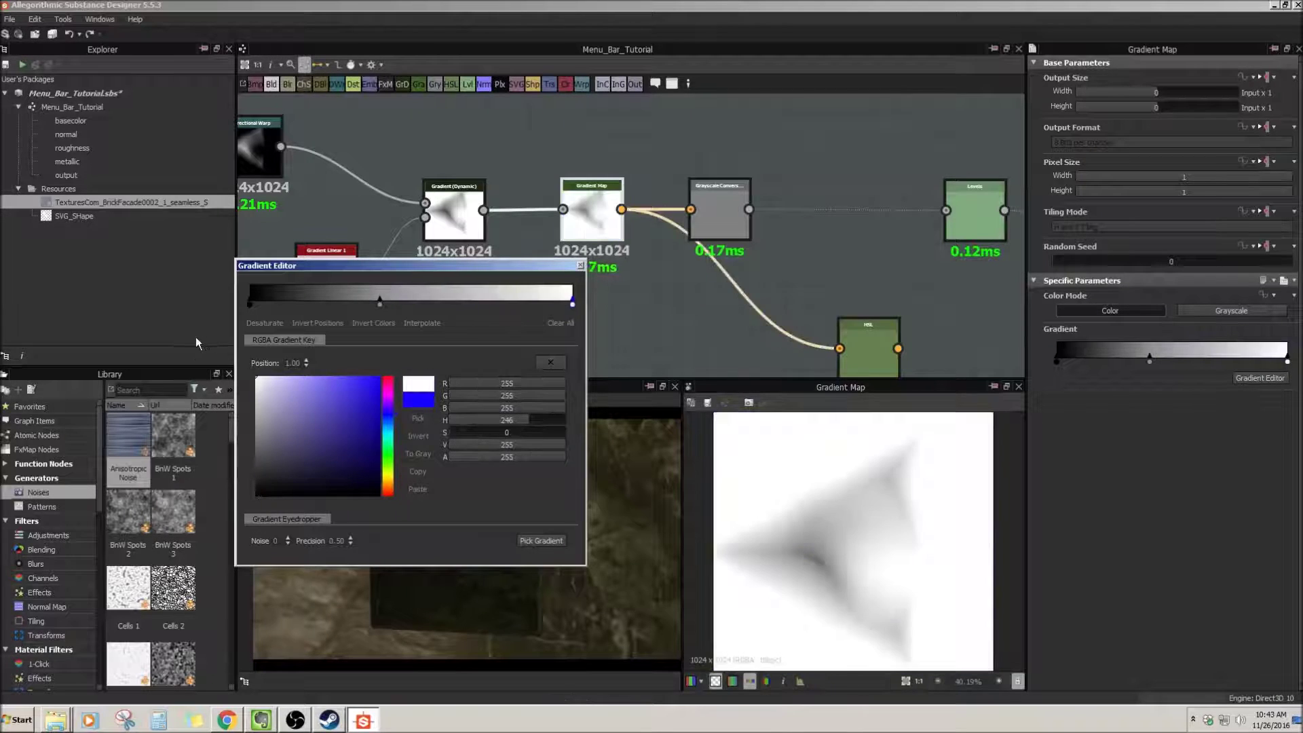
# Recolor the gradient's start key to dark red, then move the middle key to position 0.43 and make it yellow-green.
pyautogui.click(250, 304)
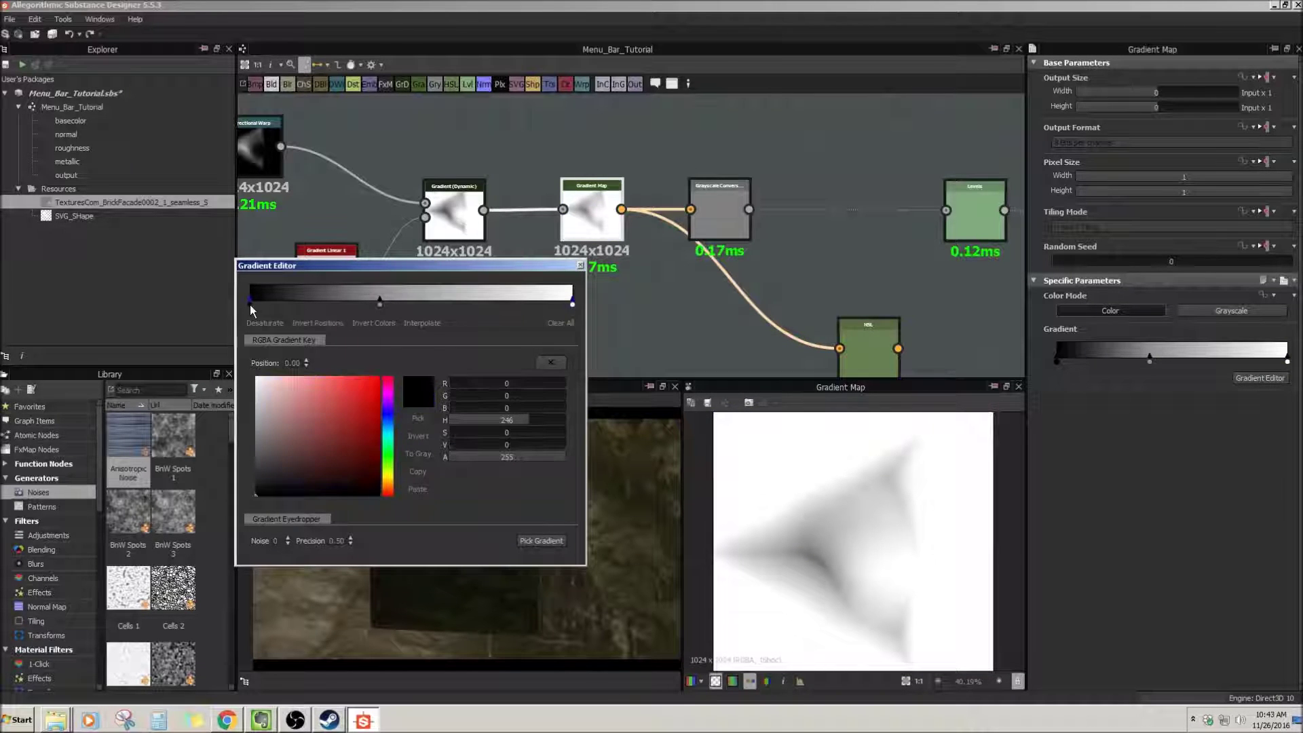
pyautogui.click(340, 431)
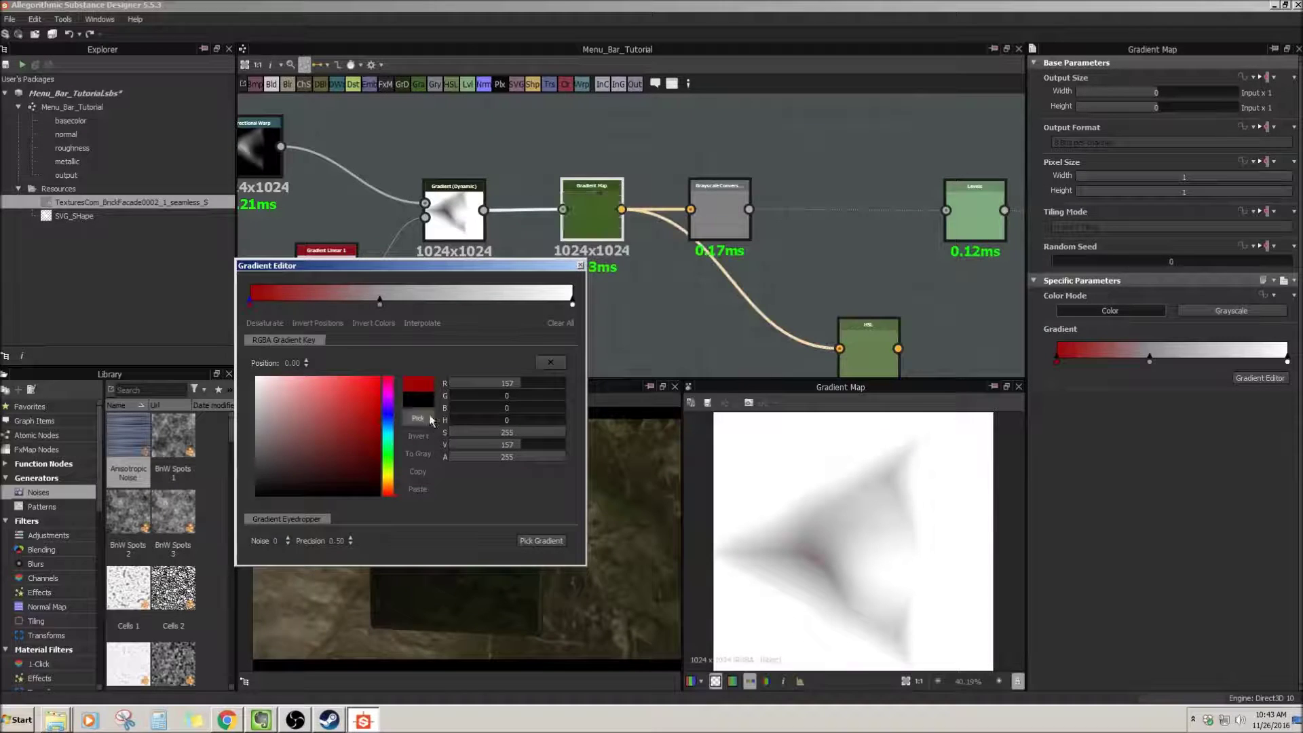
pyautogui.click(383, 304)
pyautogui.moveTo(385, 310); pyautogui.dragTo(391, 312)
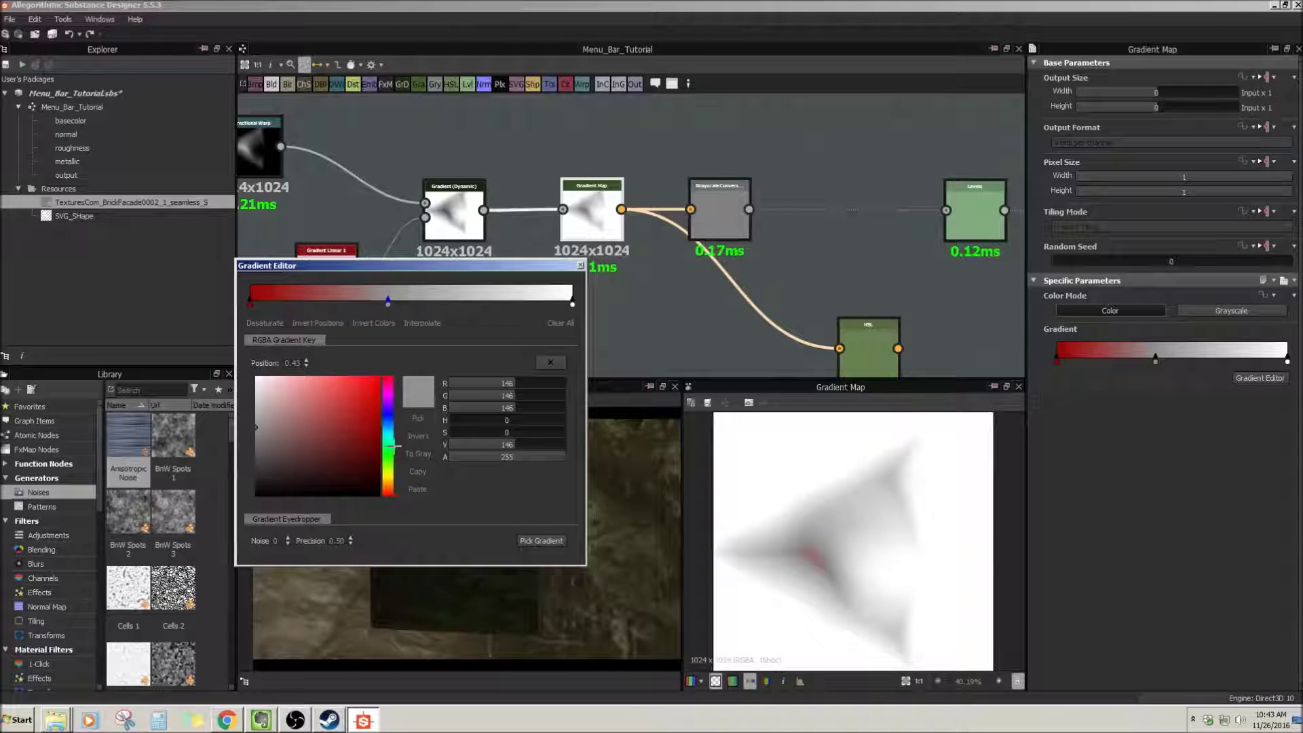
pyautogui.moveTo(396, 448); pyautogui.dragTo(391, 468)
pyautogui.click(377, 378)
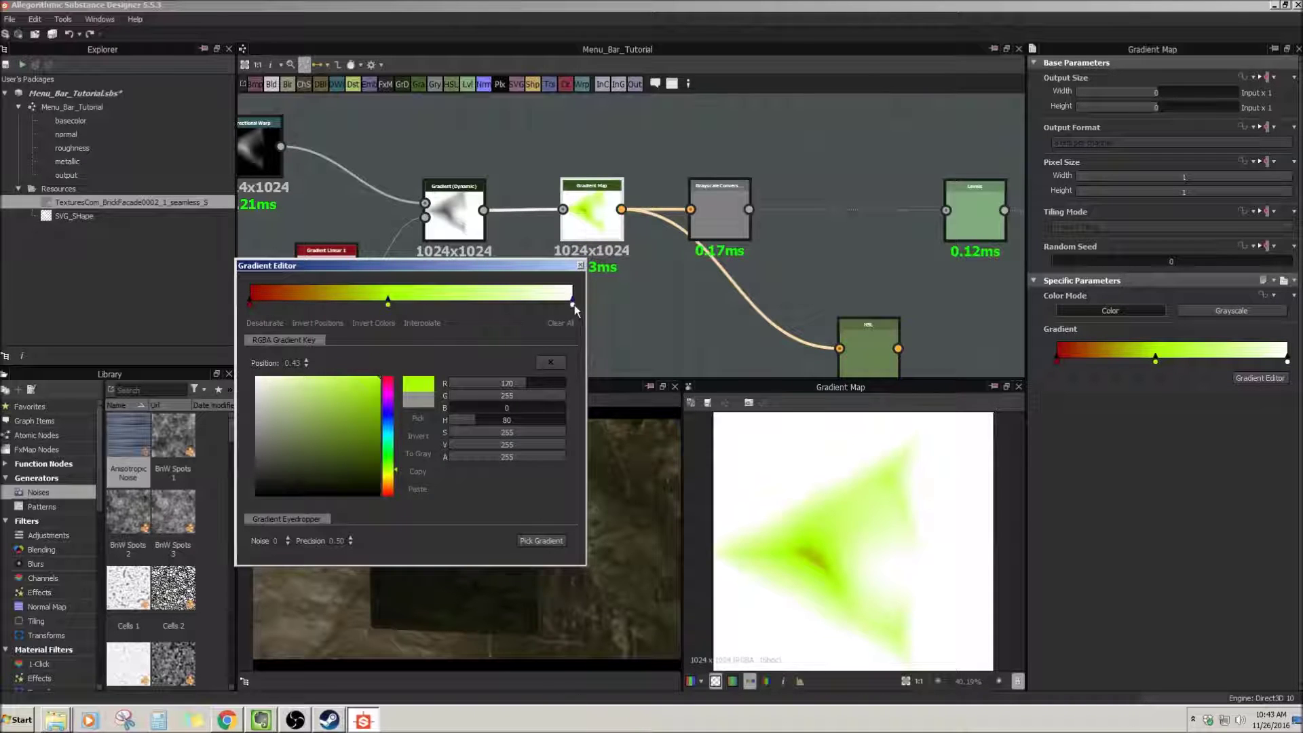
# Recolor the gradient's end key at position 1.00 to a saturated blue.
pyautogui.click(574, 304)
pyautogui.click(388, 422)
pyautogui.click(378, 378)
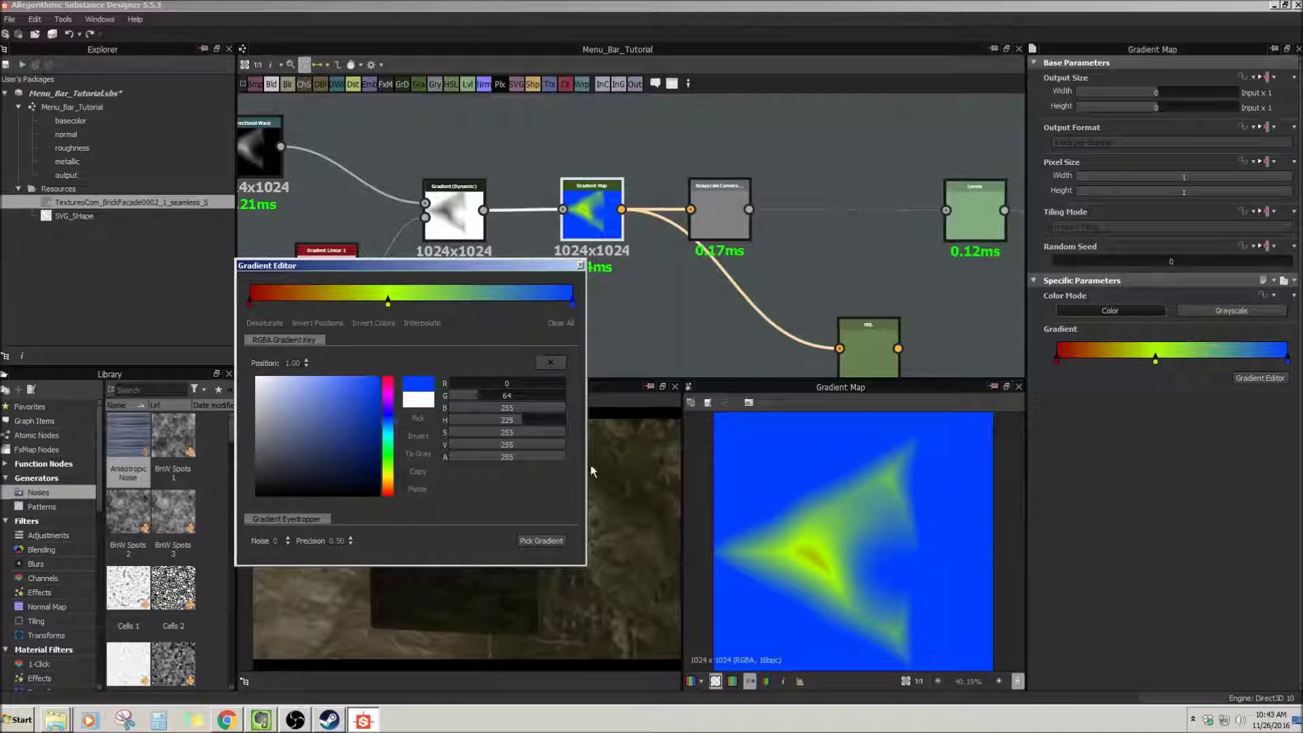
# Slide the gradient's yellow-green key close to the midpoint between red and blue, and close the gradient editor.
pyautogui.moveTo(549, 267); pyautogui.dragTo(557, 297)
pyautogui.moveTo(396, 334); pyautogui.dragTo(430, 339)
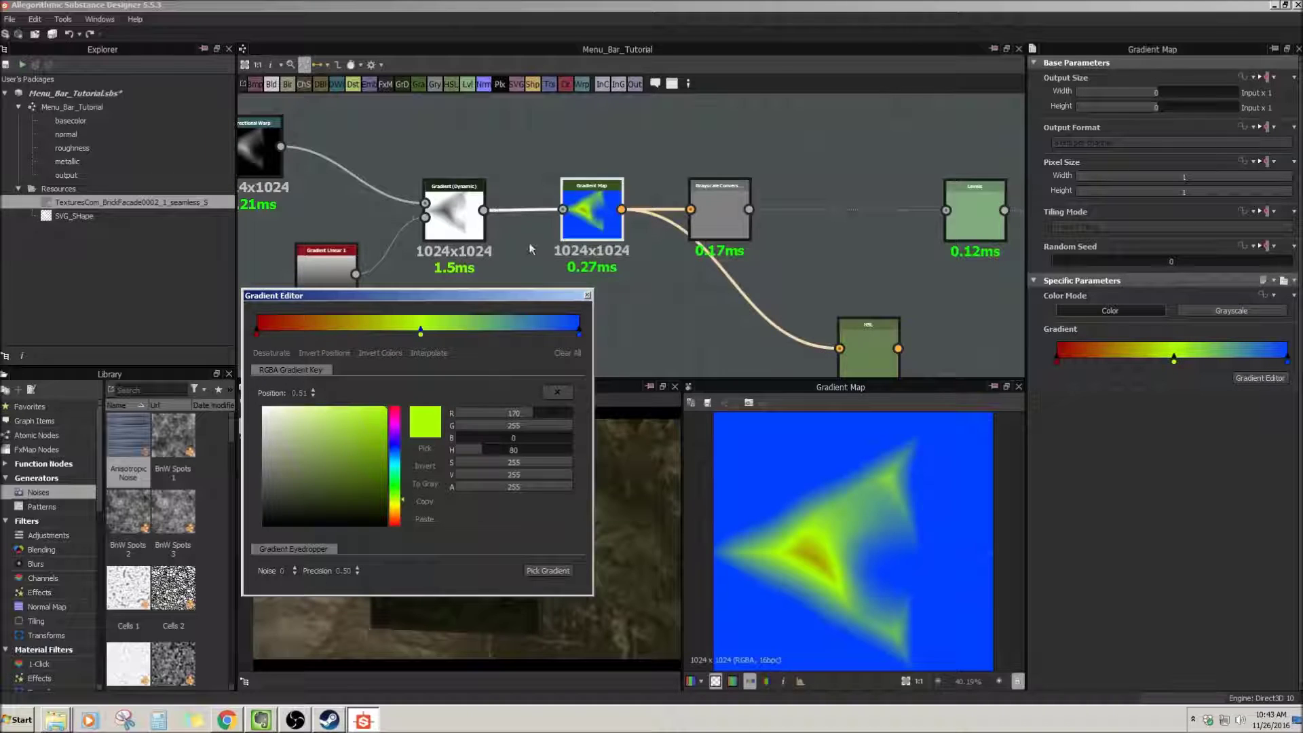
pyautogui.moveTo(421, 334); pyautogui.dragTo(415, 334)
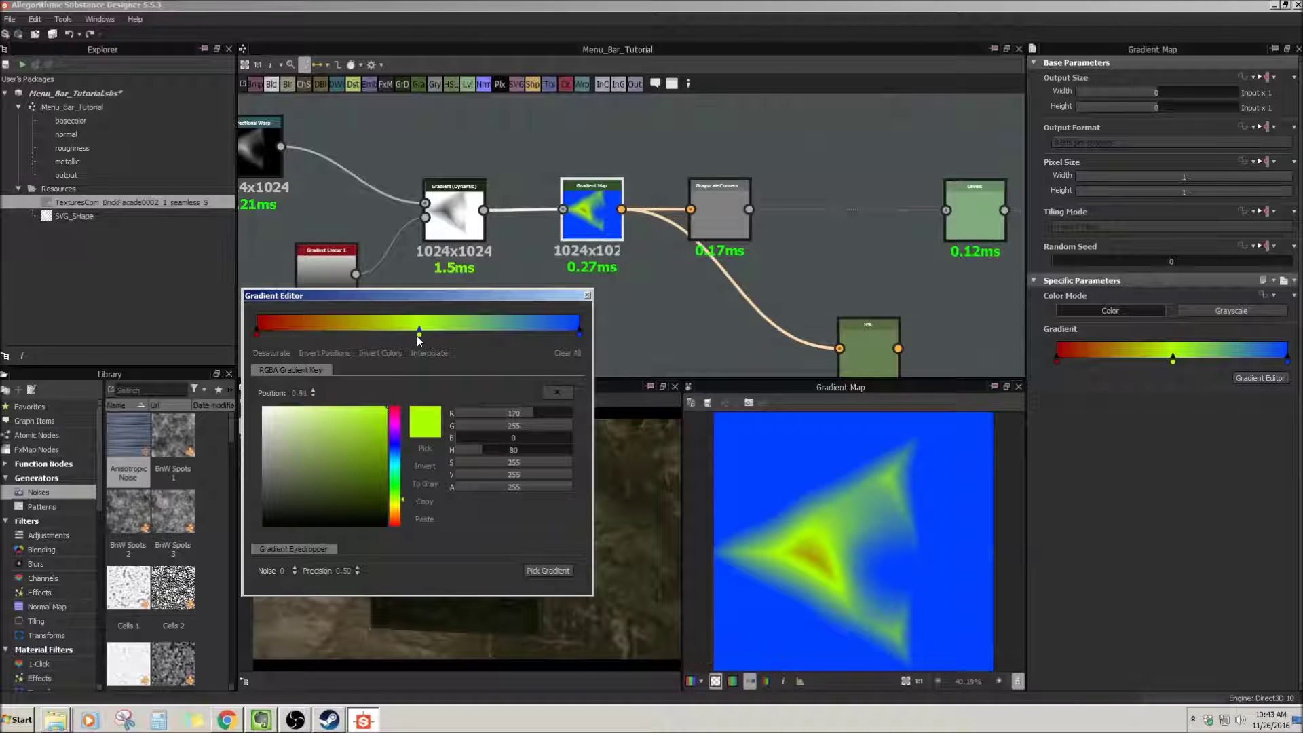
pyautogui.click(588, 299)
# Preview the Grayscale Conversion node's output in the 2D view and show its channel weights alongside the Gradient Map feeding it.
pyautogui.moveTo(601, 300); pyautogui.dragTo(517, 276, button='middle')
pyautogui.doubleClick(584, 210)
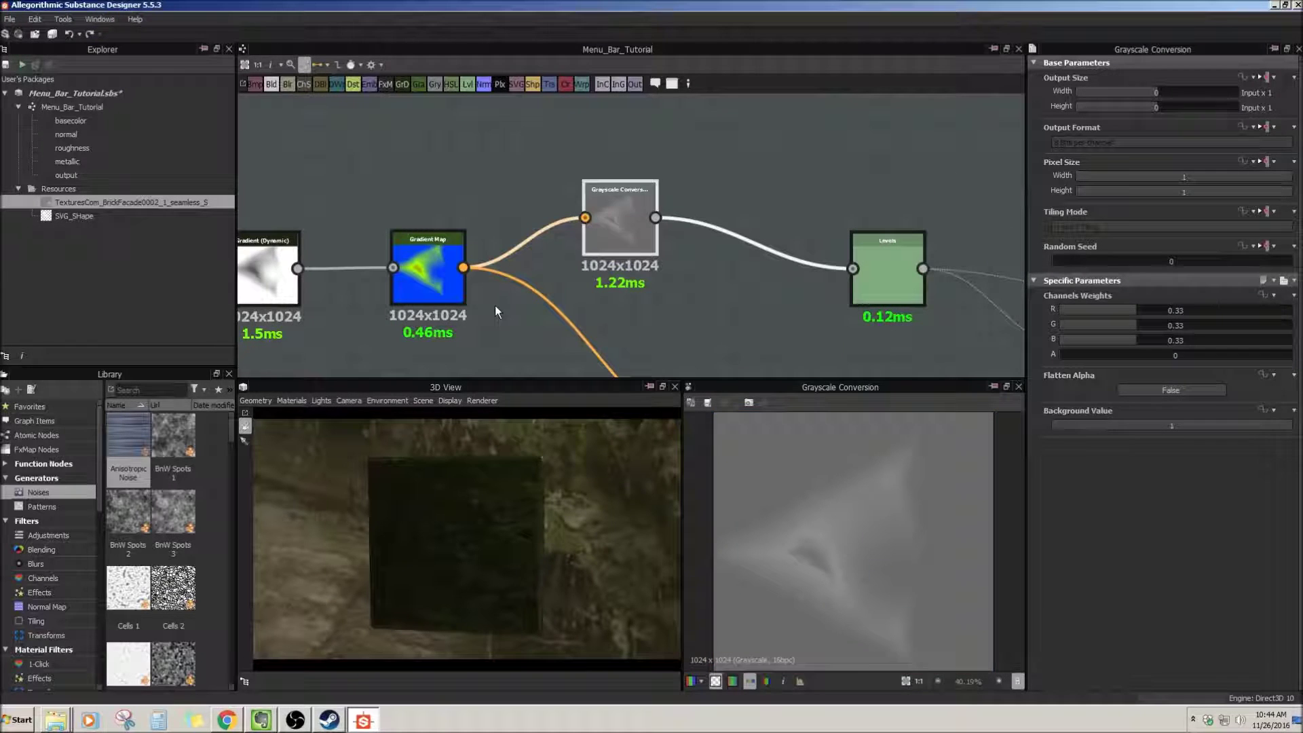
pyautogui.click(485, 197)
pyautogui.moveTo(549, 192); pyautogui.dragTo(560, 198, button='middle')
pyautogui.moveTo(621, 221); pyautogui.dragTo(633, 221)
pyautogui.click(452, 250)
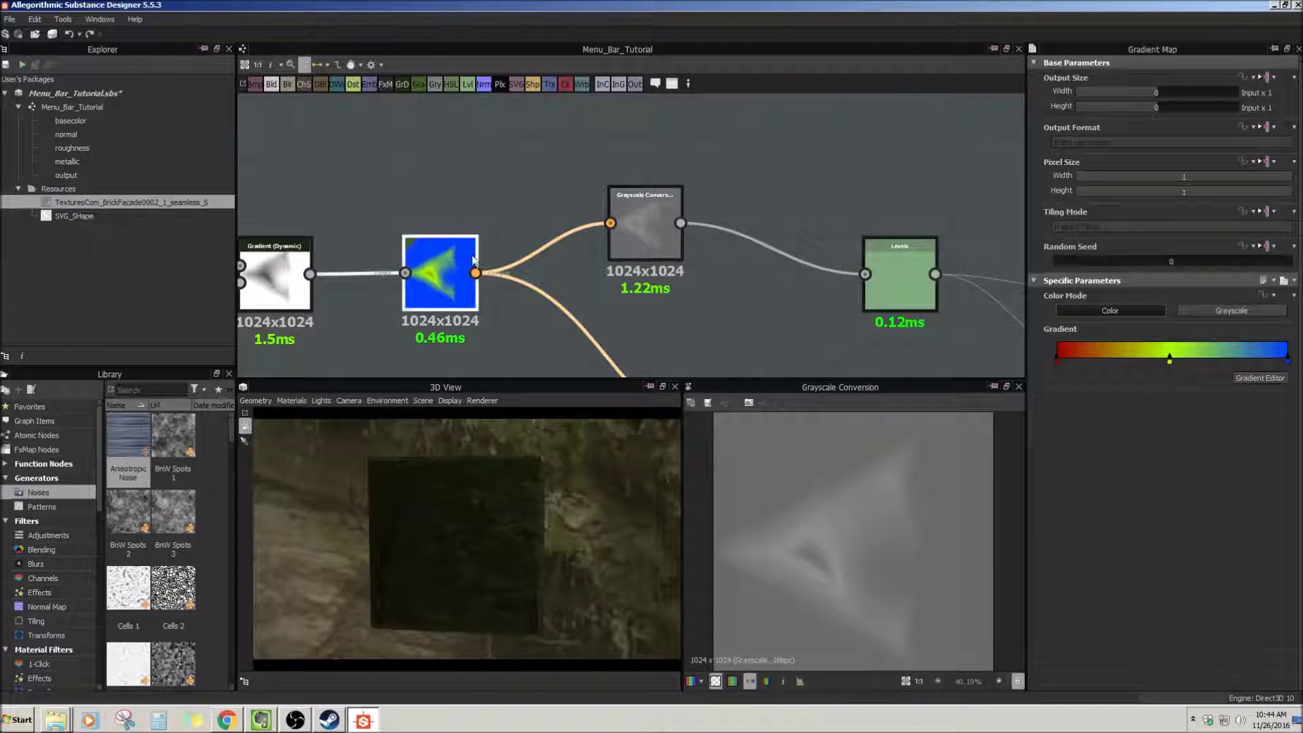
pyautogui.click(656, 225)
pyautogui.moveTo(714, 273); pyautogui.dragTo(682, 262, button='middle')
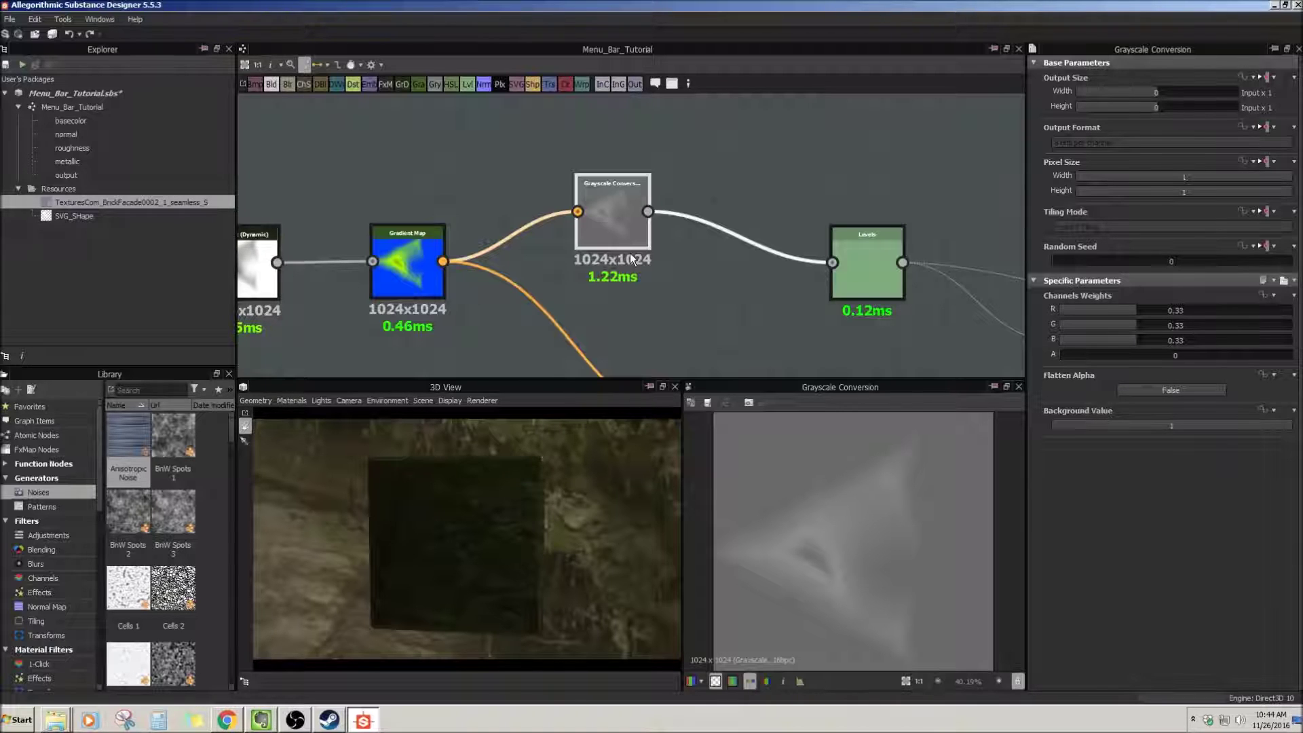
# Try removing the link from Perlin Noise 2 to the Blend node's background input, and undo the removal.
pyautogui.moveTo(679, 313); pyautogui.dragTo(650, 250, button='middle')
pyautogui.scroll(-3, 543, 271)
pyautogui.moveTo(475, 286); pyautogui.dragTo(712, 246, button='middle')
pyautogui.scroll(-3, 533, 282)
pyautogui.moveTo(370, 278); pyautogui.dragTo(642, 279, button='middle')
pyautogui.scroll(8, 642, 279)
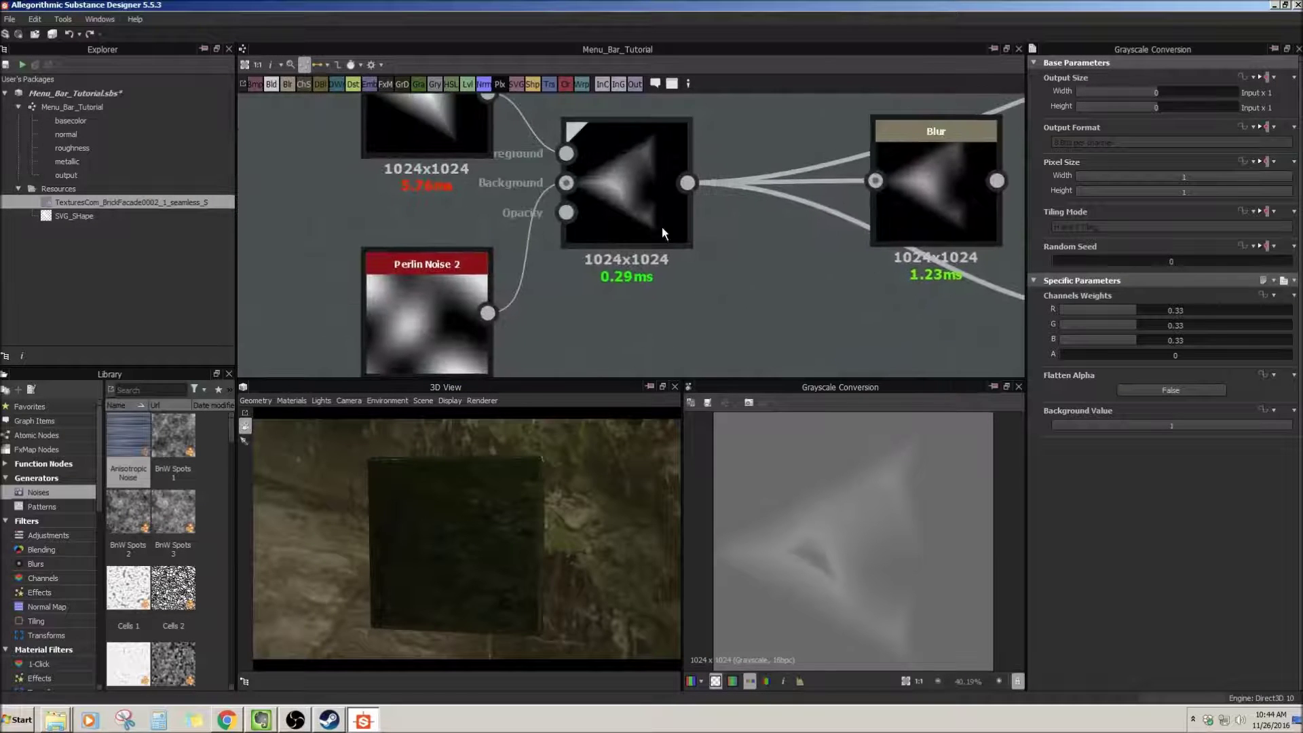
pyautogui.scroll(-2, 748, 290)
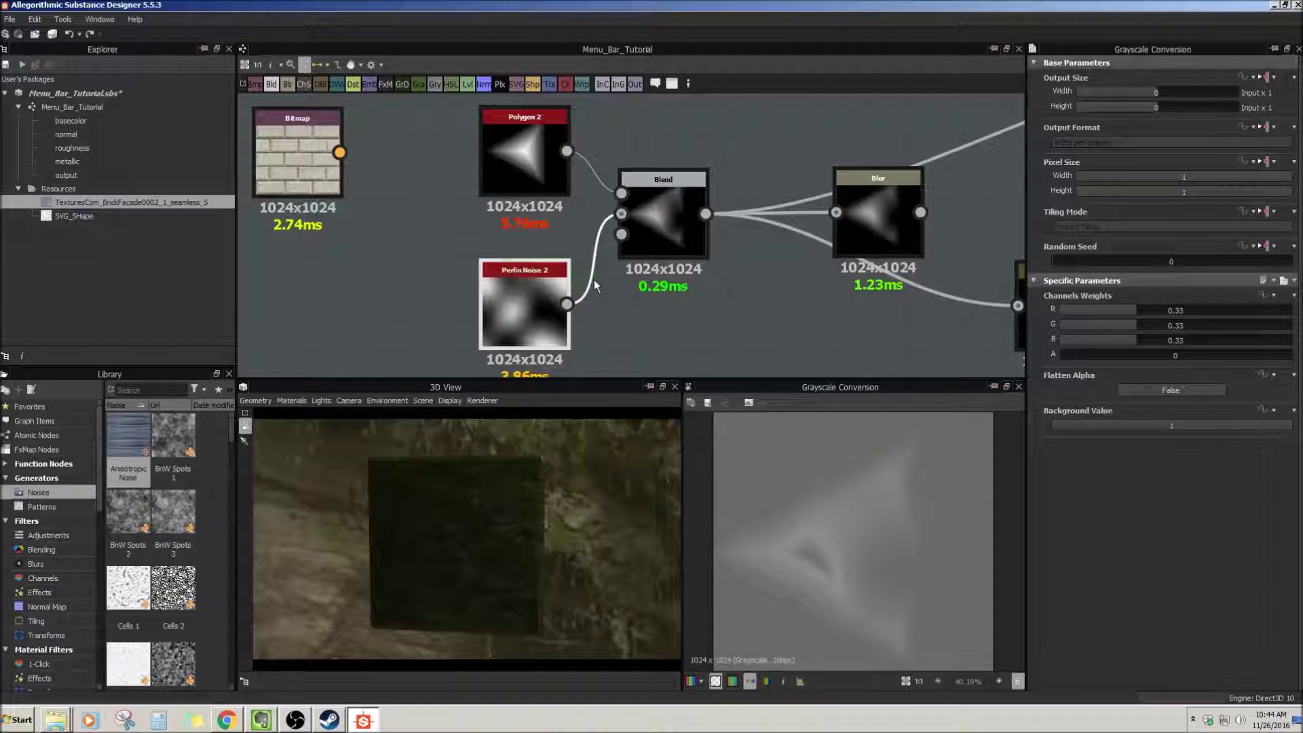
pyautogui.press('Delete')
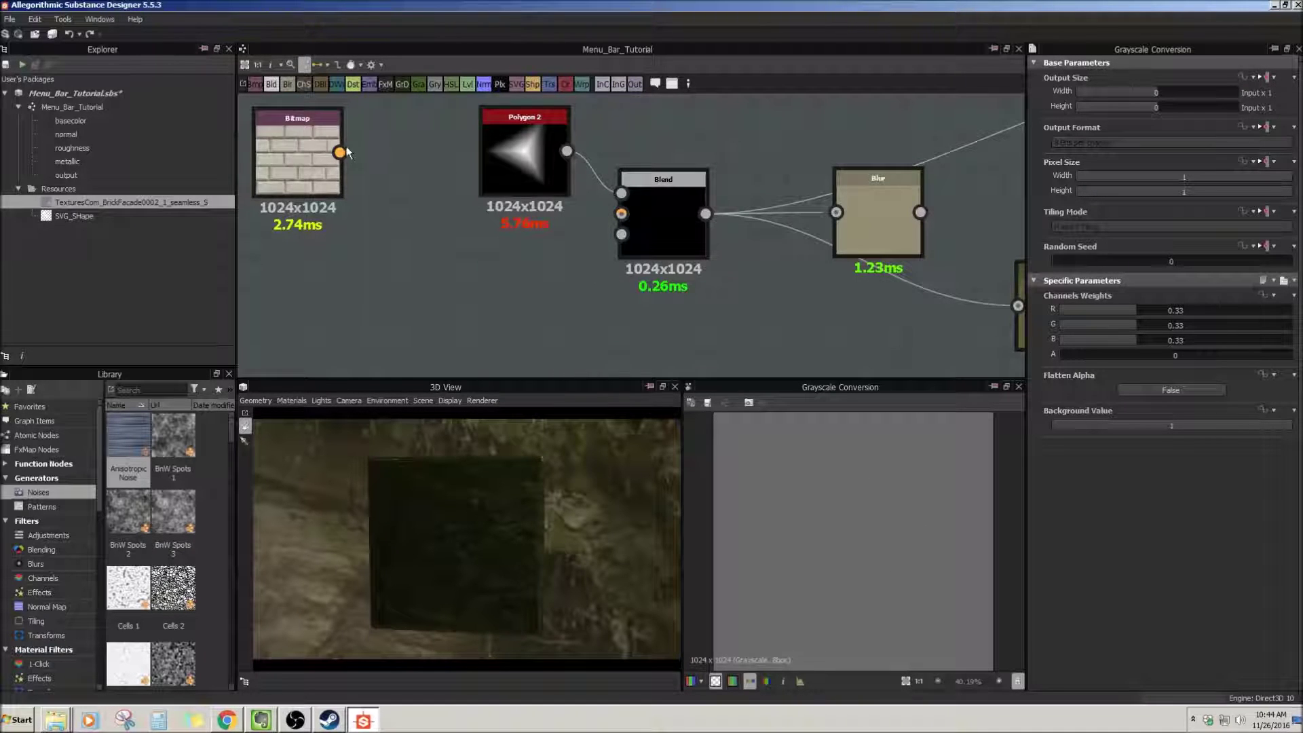
pyautogui.hotkey('ctrl', 'z')
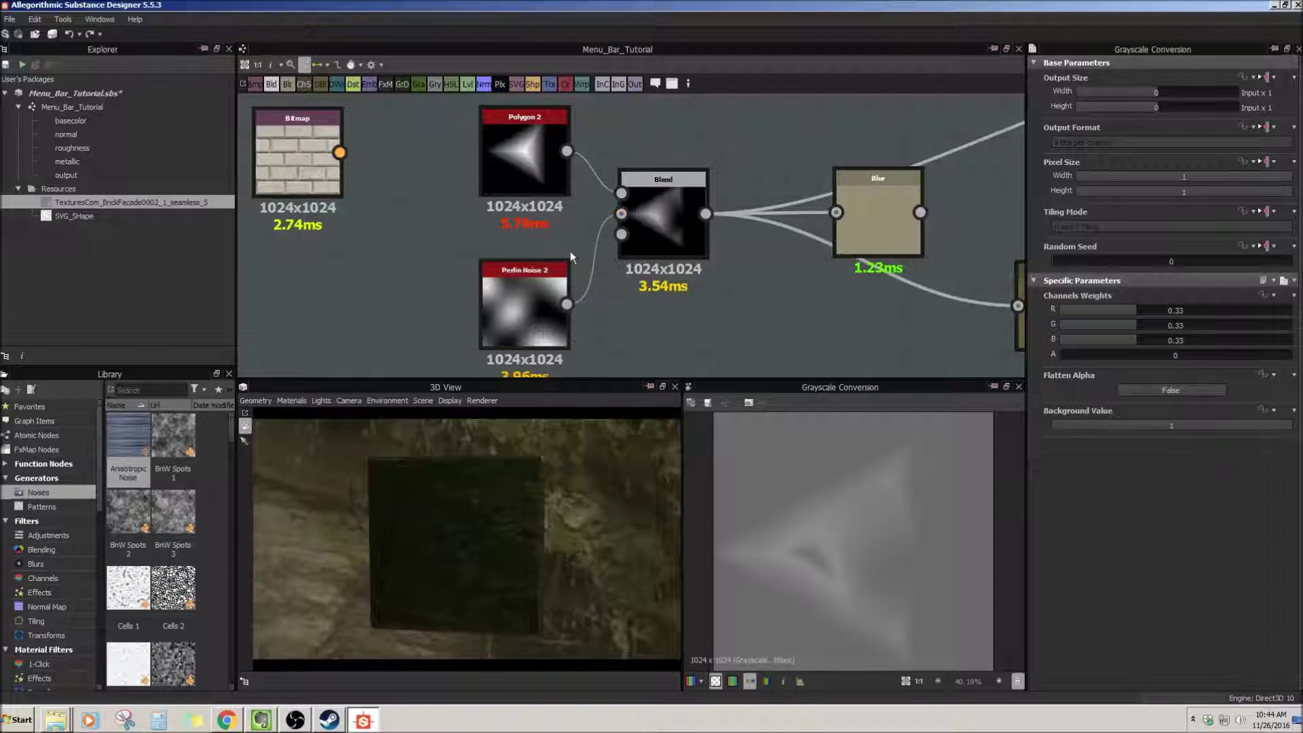
# Disconnect Perlin Noise 2 from the Blend node's background input and try linking the color Bitmap there directly.
pyautogui.click(593, 255)
pyautogui.press('Delete')
pyautogui.moveTo(340, 152); pyautogui.dragTo(622, 213)
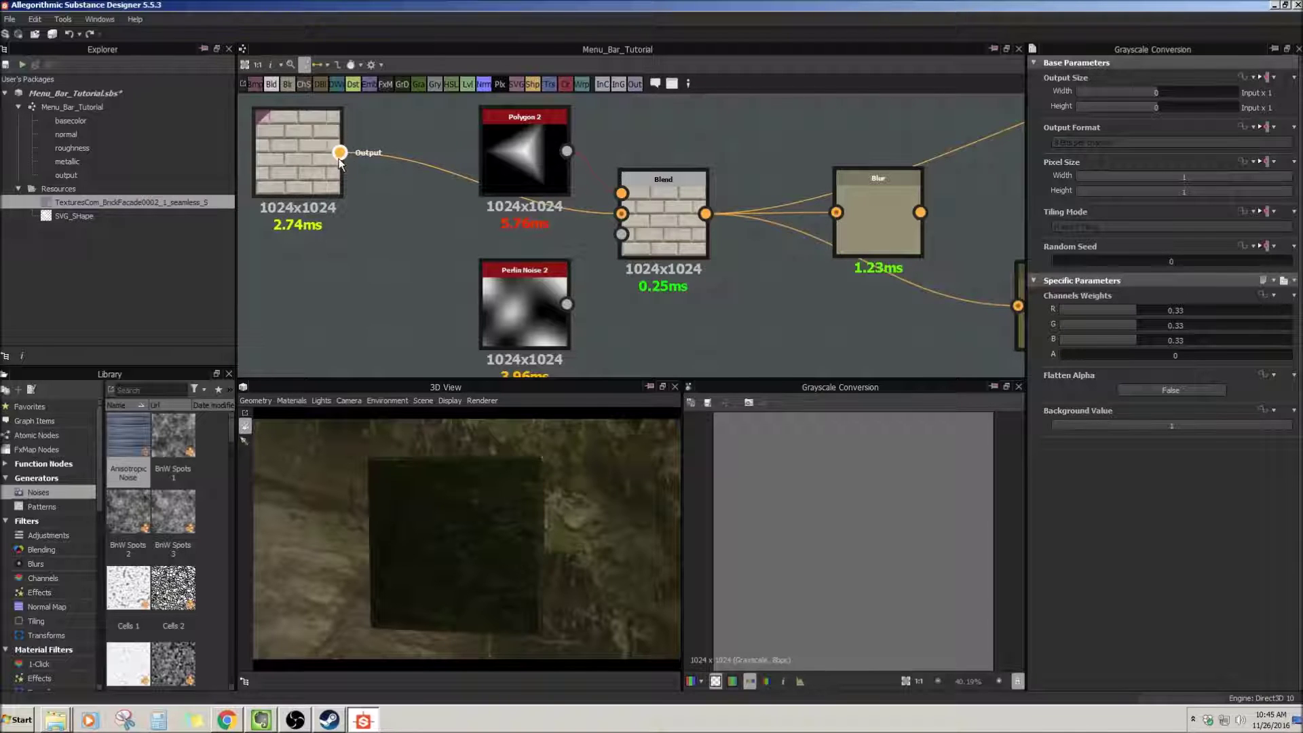
pyautogui.hotkey('ctrl', 'z')
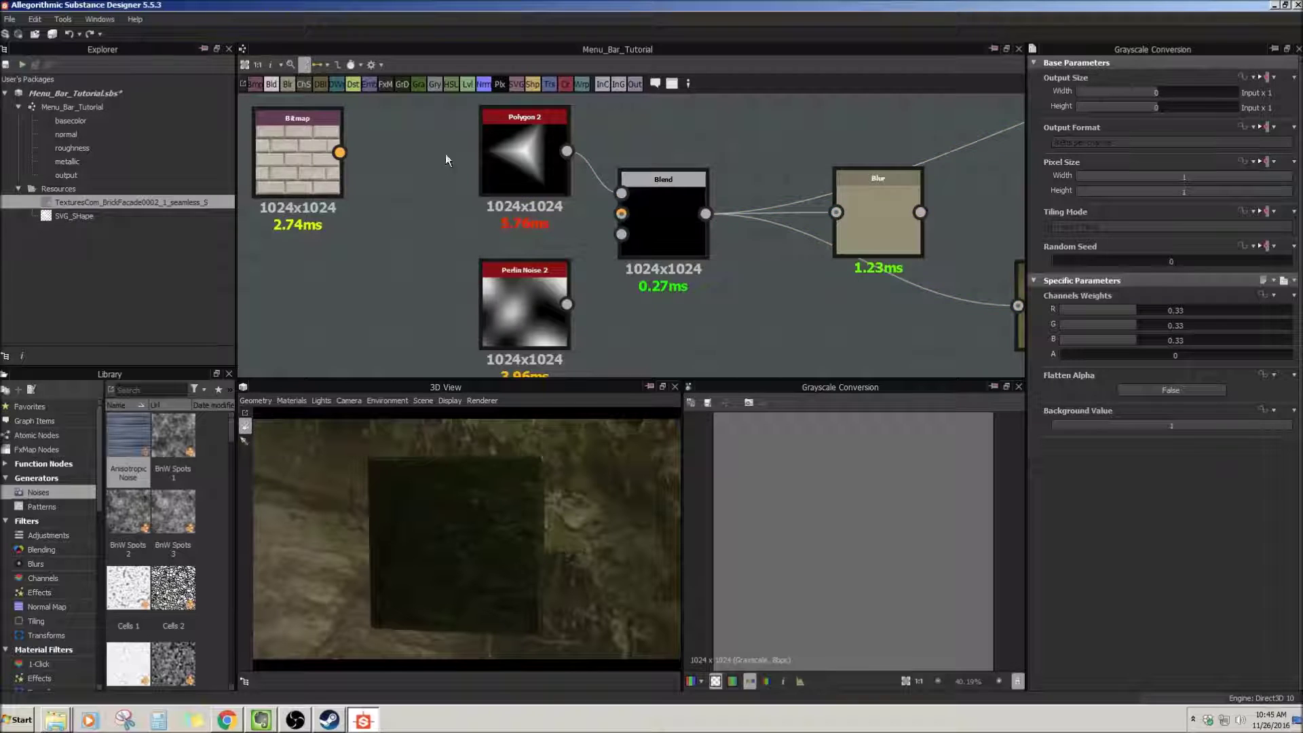
# Route the Bitmap through a new Grayscale Conversion node into the Blend node's background input and preview the Blend.
pyautogui.moveTo(428, 161); pyautogui.dragTo(473, 166, button='middle')
pyautogui.click(436, 87)
pyautogui.moveTo(635, 255); pyautogui.dragTo(451, 193)
pyautogui.moveTo(383, 157); pyautogui.dragTo(406, 189)
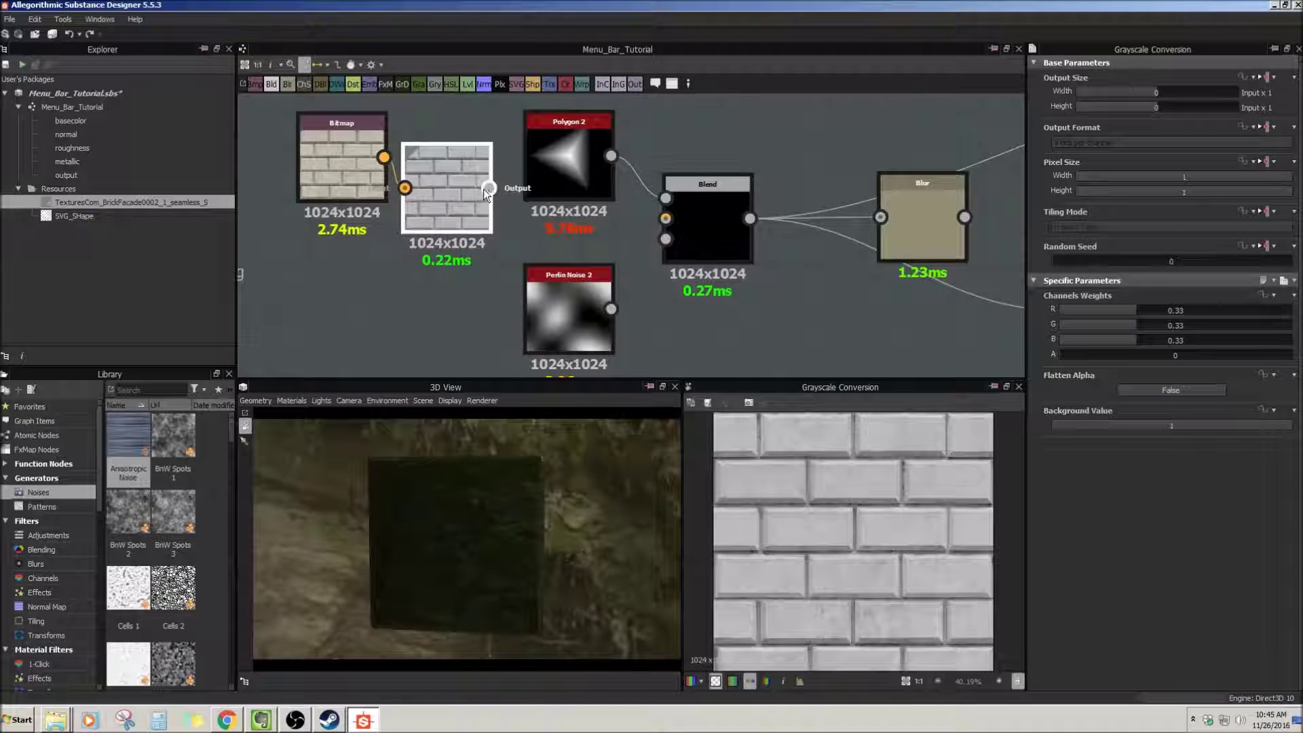
pyautogui.moveTo(489, 188); pyautogui.dragTo(665, 217)
pyautogui.click(702, 232)
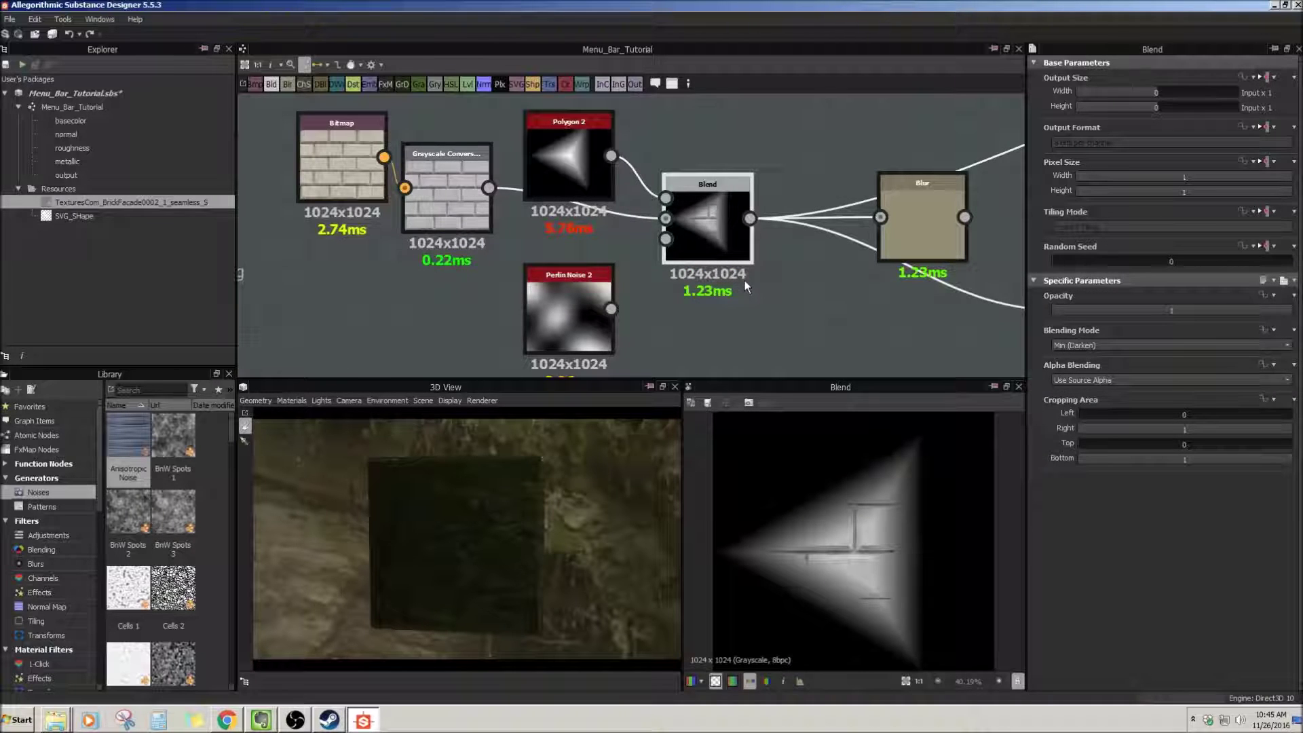
# Follow the graph downstream from the Blend node and preview the Gradient Map node's output.
pyautogui.moveTo(339, 168); pyautogui.dragTo(296, 194)
pyautogui.scroll(-4, 913, 321)
pyautogui.moveTo(907, 270); pyautogui.dragTo(407, 262, button='middle')
pyautogui.scroll(-2, 680, 272)
pyautogui.scroll(3, 665, 299)
pyautogui.moveTo(1005, 248); pyautogui.dragTo(292, 262, button='middle')
pyautogui.scroll(2, 727, 226)
pyautogui.scroll(-3, 727, 227)
pyautogui.moveTo(631, 232); pyautogui.dragTo(910, 229, button='middle')
pyautogui.scroll(-2, 489, 248)
pyautogui.scroll(1, 487, 228)
pyautogui.moveTo(487, 227); pyautogui.dragTo(637, 214, button='middle')
pyautogui.scroll(4, 666, 225)
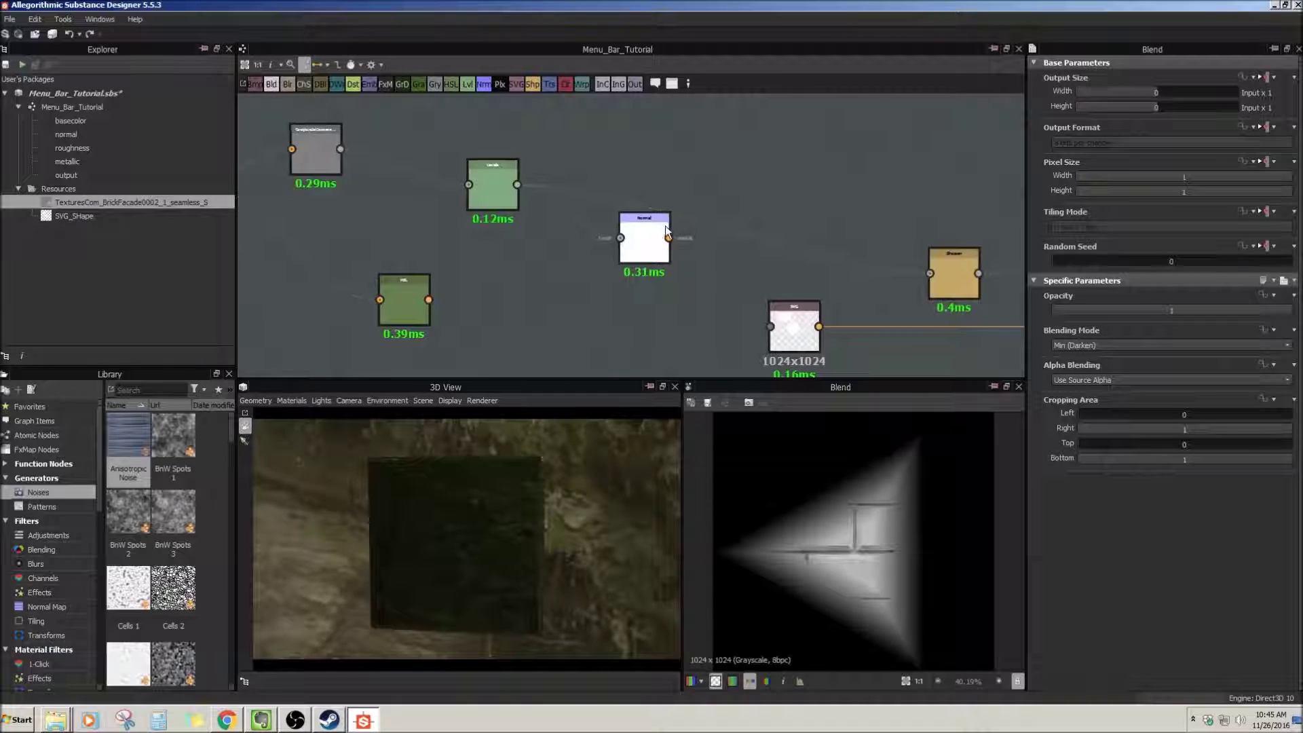
pyautogui.click(662, 225)
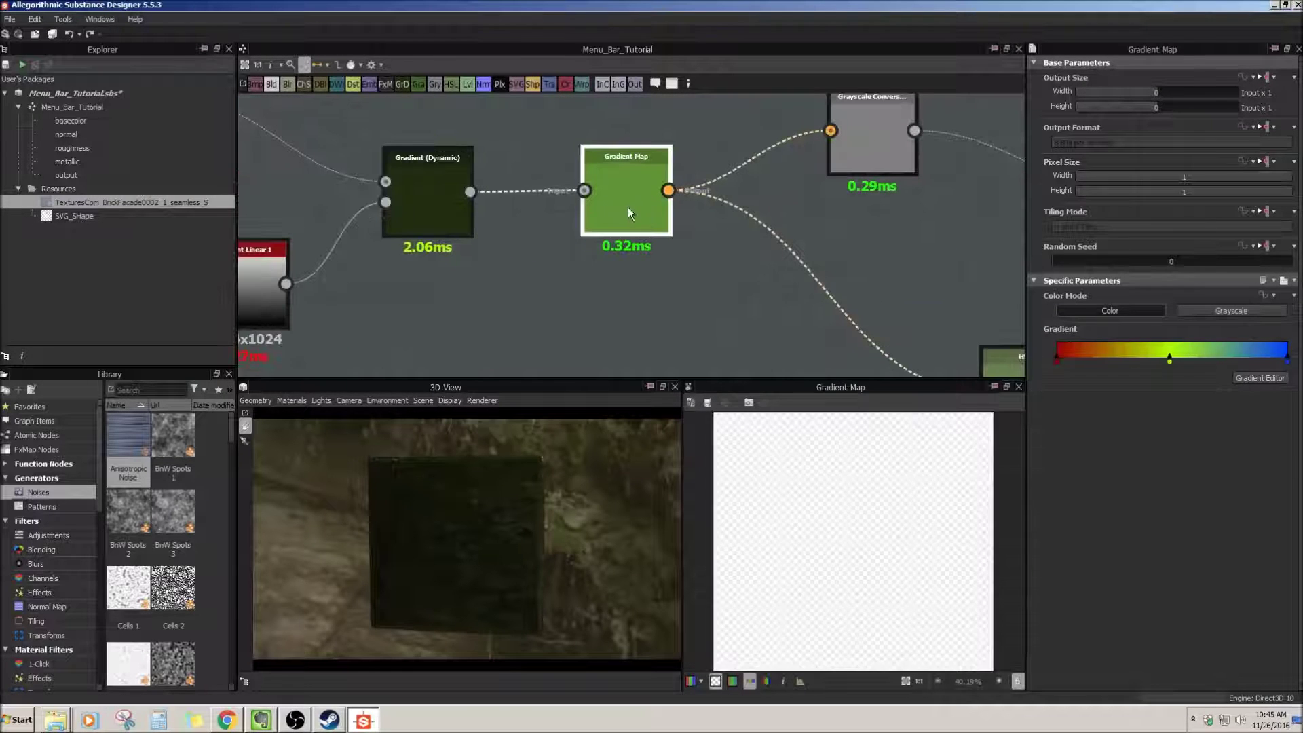
# Preview the Grayscale Conversion node that follows the Gradient Map.
pyautogui.moveTo(840, 156); pyautogui.dragTo(662, 211, button='middle')
pyautogui.click(663, 211)
pyautogui.moveTo(896, 279); pyautogui.dragTo(819, 233, button='middle')
pyautogui.moveTo(577, 231); pyautogui.dragTo(604, 232, button='middle')
pyautogui.scroll(-2, 581, 217)
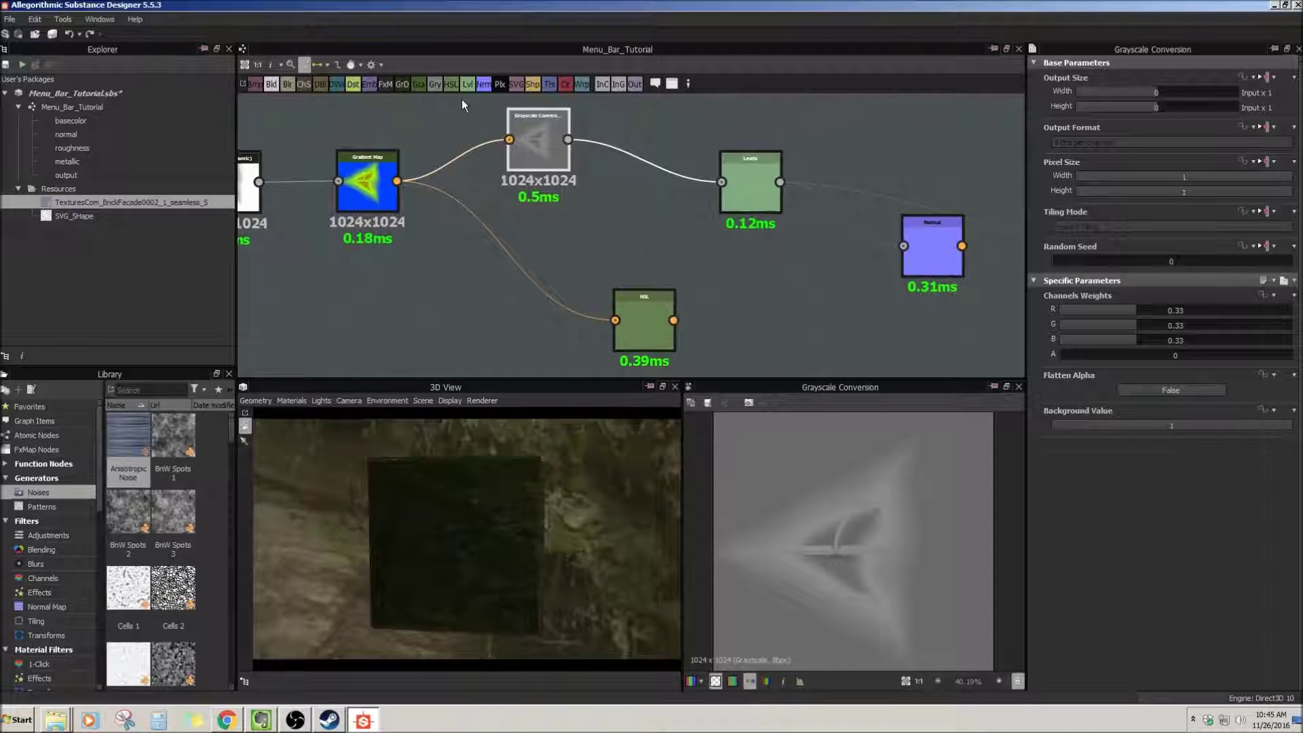
# Preview the HSL node's output in the 2D view and show its hue, saturation and lightness parameters.
pyautogui.doubleClick(645, 307)
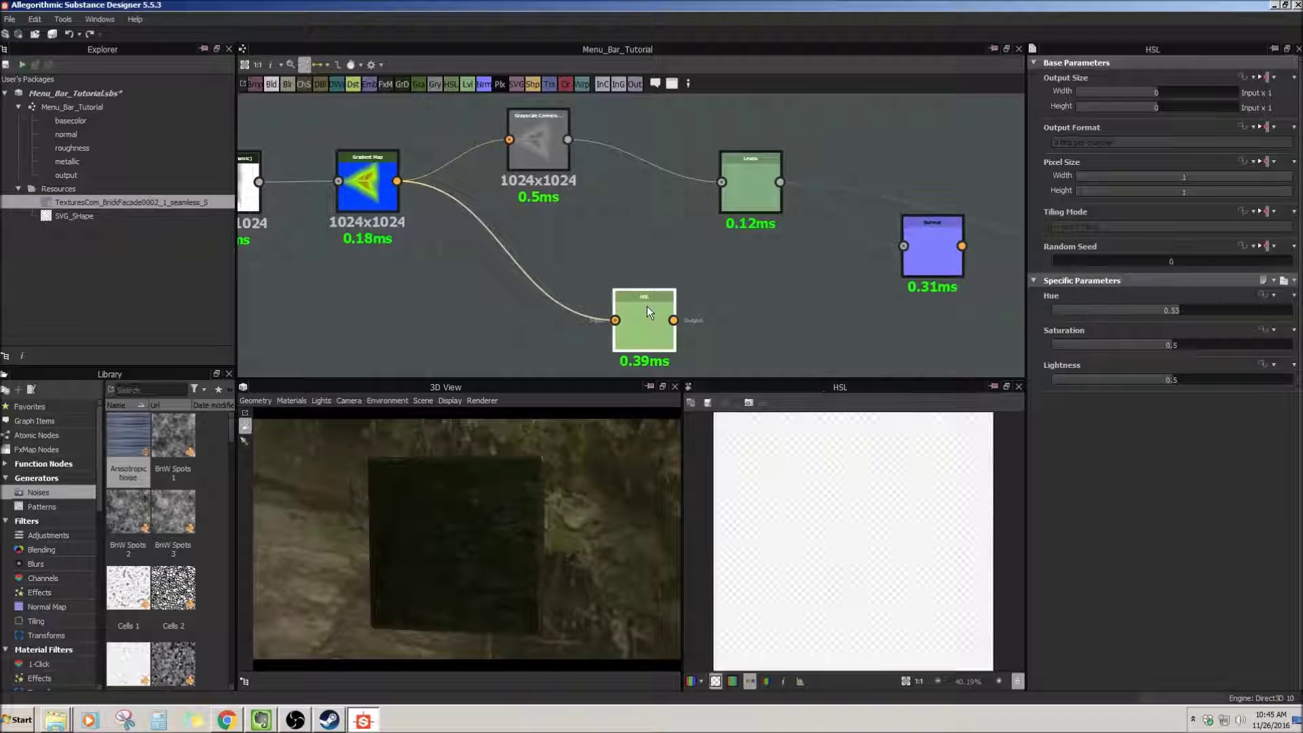
pyautogui.moveTo(732, 317); pyautogui.dragTo(721, 262, button='middle')
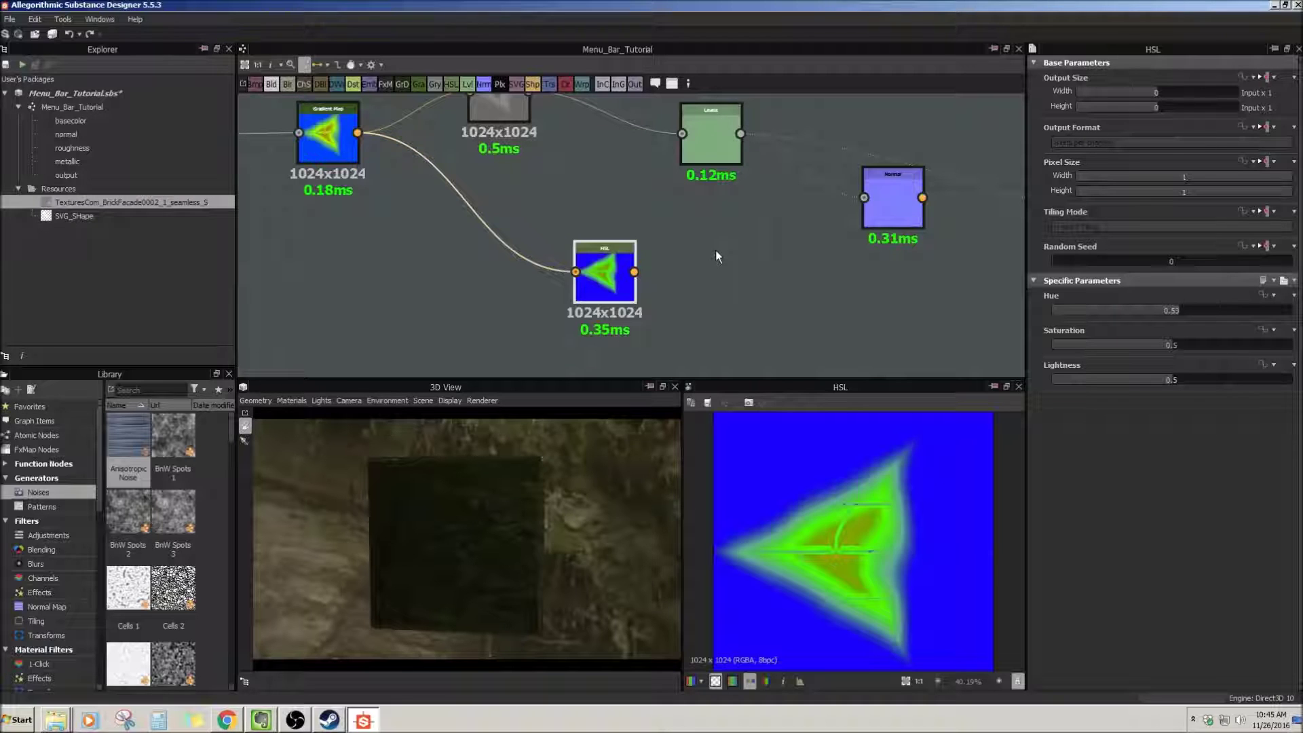
pyautogui.moveTo(711, 242); pyautogui.dragTo(710, 252, button='middle')
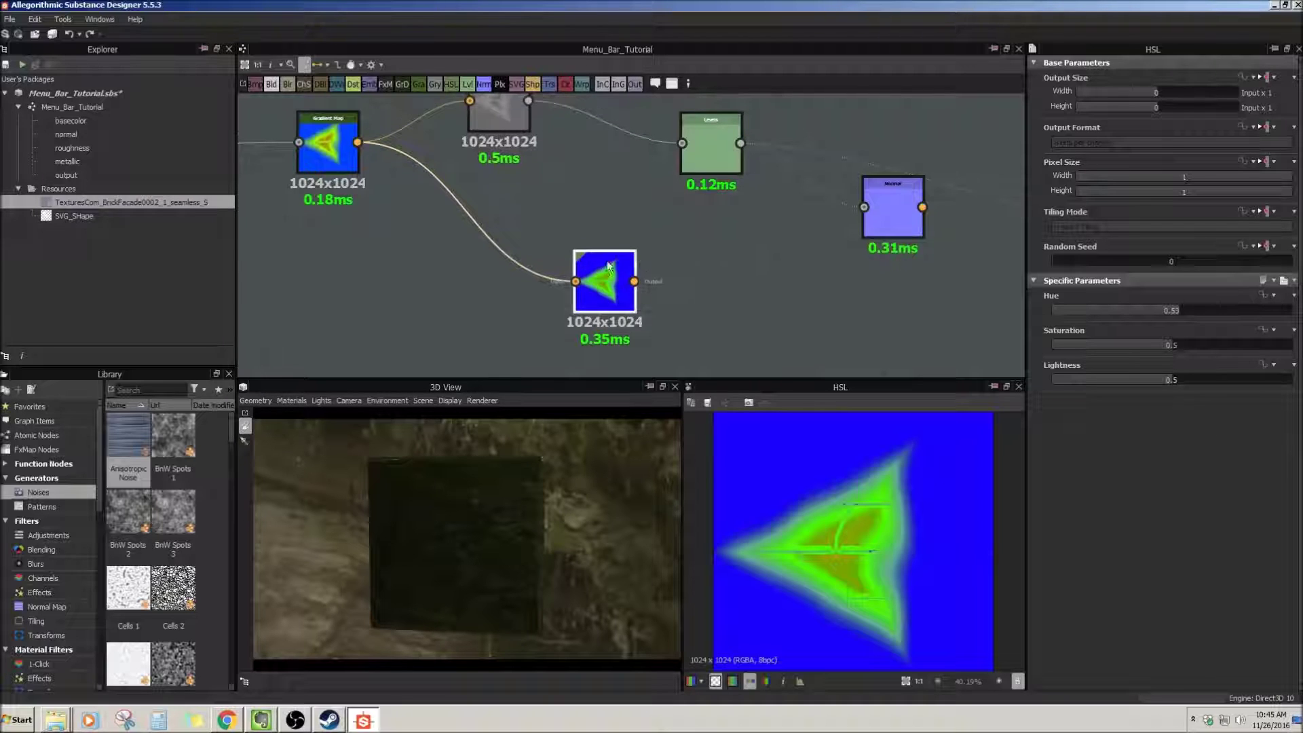
pyautogui.moveTo(610, 278); pyautogui.dragTo(669, 292, button='middle')
# Set the HSL node's hue to 0.24 and its lightness to 0.5, and nudge the node in the graph.
pyautogui.moveTo(1121, 311)
pyautogui.mouseDown()
pyautogui.moveTo(1148, 311)
pyautogui.moveTo(1110, 315)
pyautogui.mouseUp()
pyautogui.moveTo(1168, 348); pyautogui.dragTo(1171, 381)
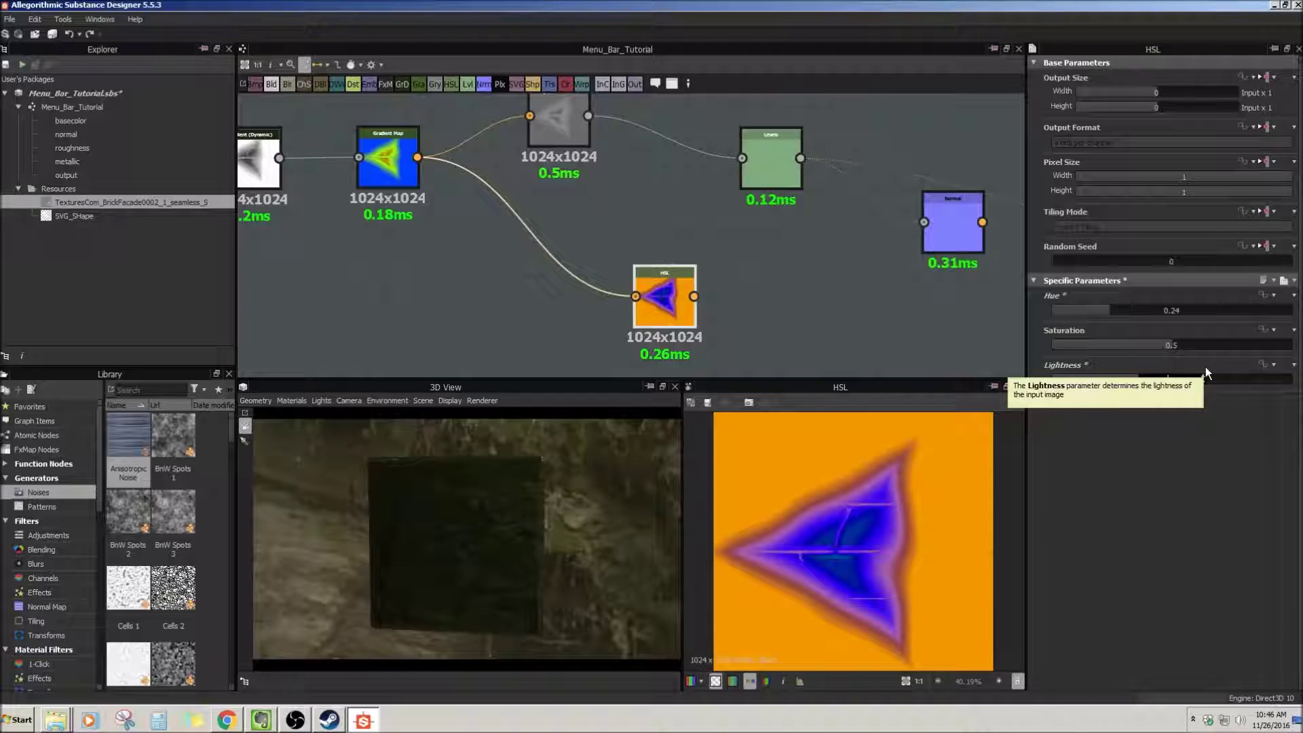
pyautogui.write('0.5')
pyautogui.press('Return')
pyautogui.moveTo(703, 301); pyautogui.dragTo(679, 302, button='middle')
pyautogui.moveTo(647, 292); pyautogui.dragTo(636, 303)
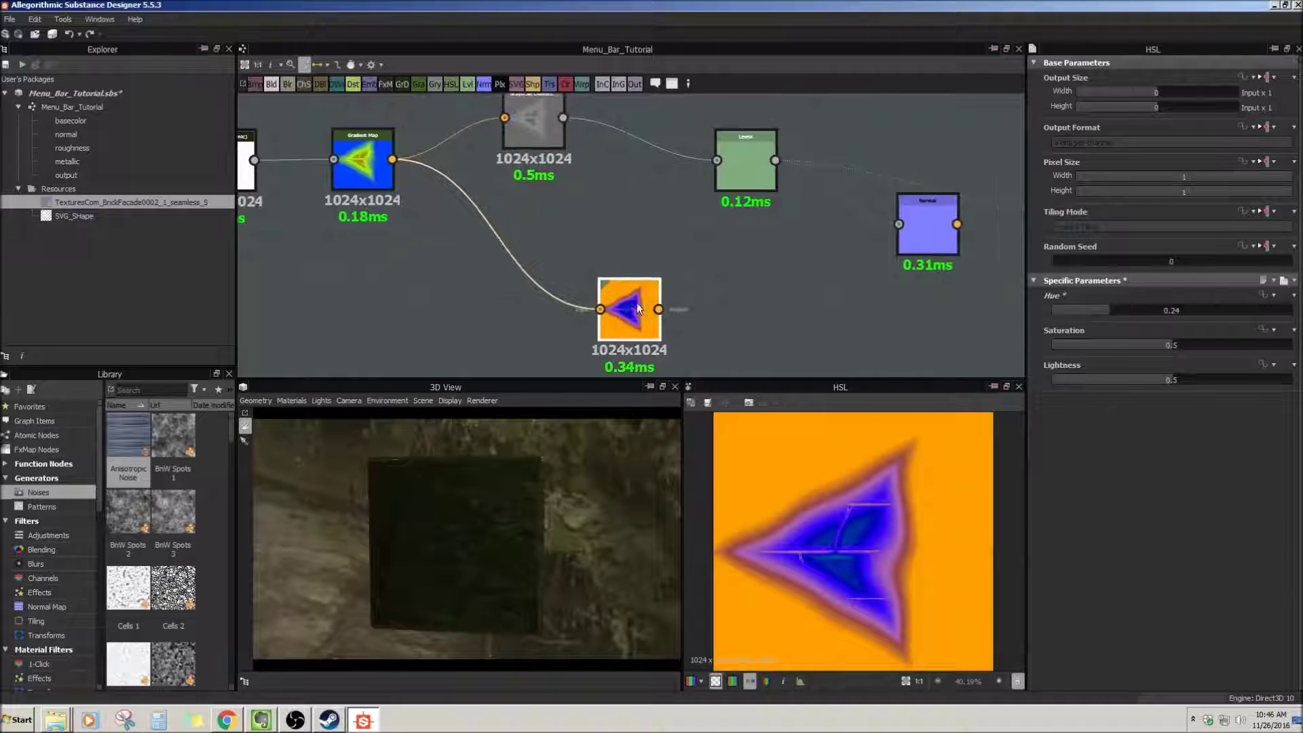
# Preview the Levels node's output in the 2D view and show its luminance histogram.
pyautogui.moveTo(666, 277); pyautogui.dragTo(625, 294, button='middle')
pyautogui.moveTo(709, 221); pyautogui.dragTo(585, 231, button='middle')
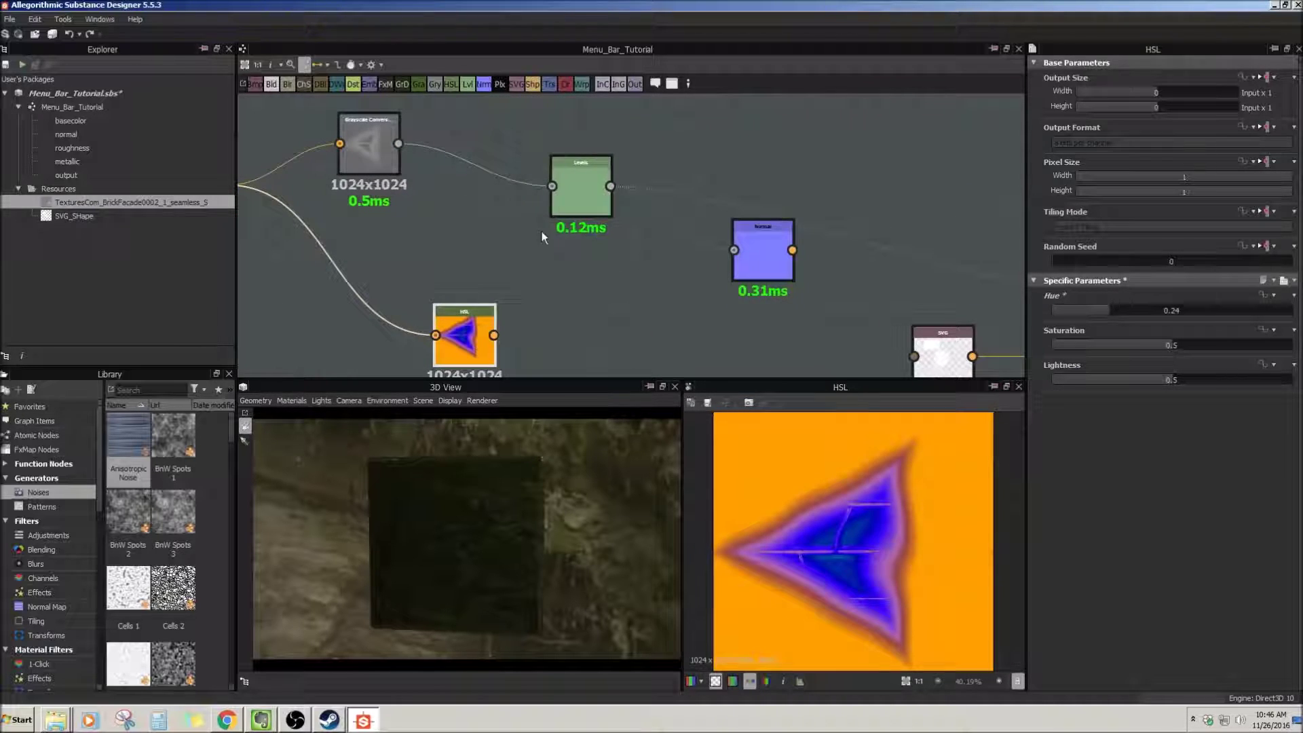
pyautogui.click(608, 198)
pyautogui.scroll(1, 622, 276)
pyautogui.moveTo(631, 251); pyautogui.dragTo(675, 250, button='middle')
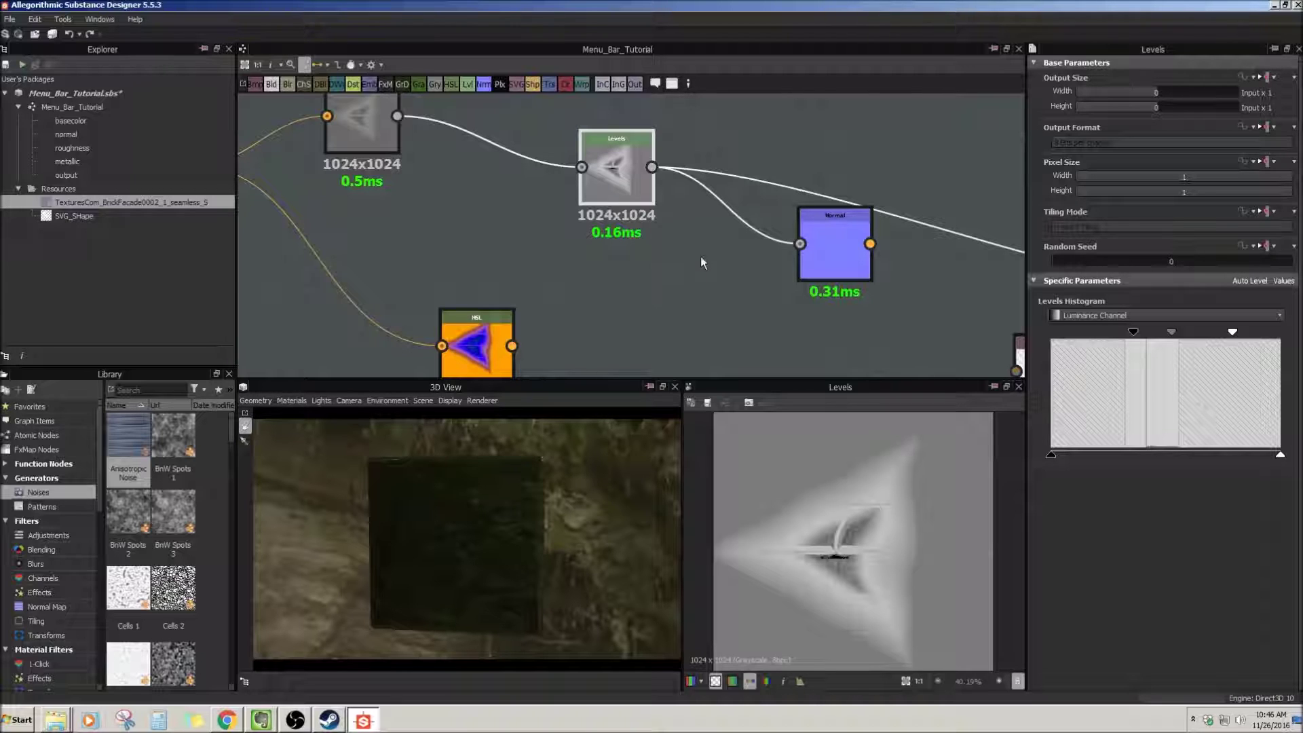
# Darken the Levels output by widening the luminance input range toward both ends and slightly lowering the white output level.
pyautogui.moveTo(1133, 333)
pyautogui.mouseDown()
pyautogui.moveTo(1116, 331)
pyautogui.moveTo(1265, 332)
pyautogui.mouseUp()
pyautogui.moveTo(1054, 455)
pyautogui.mouseDown()
pyautogui.moveTo(1099, 455)
pyautogui.moveTo(1035, 454)
pyautogui.mouseUp()
pyautogui.moveTo(1279, 455)
pyautogui.mouseDown()
pyautogui.moveTo(1214, 458)
pyautogui.moveTo(1278, 455)
pyautogui.mouseUp()
# Preview the Normal node's output in the 2D view with the transparency display turned off.
pyautogui.moveTo(625, 251)
pyautogui.mouseDown(button='middle')
pyautogui.moveTo(588, 285)
pyautogui.moveTo(519, 296)
pyautogui.moveTo(385, 213)
pyautogui.mouseUp(button='middle')
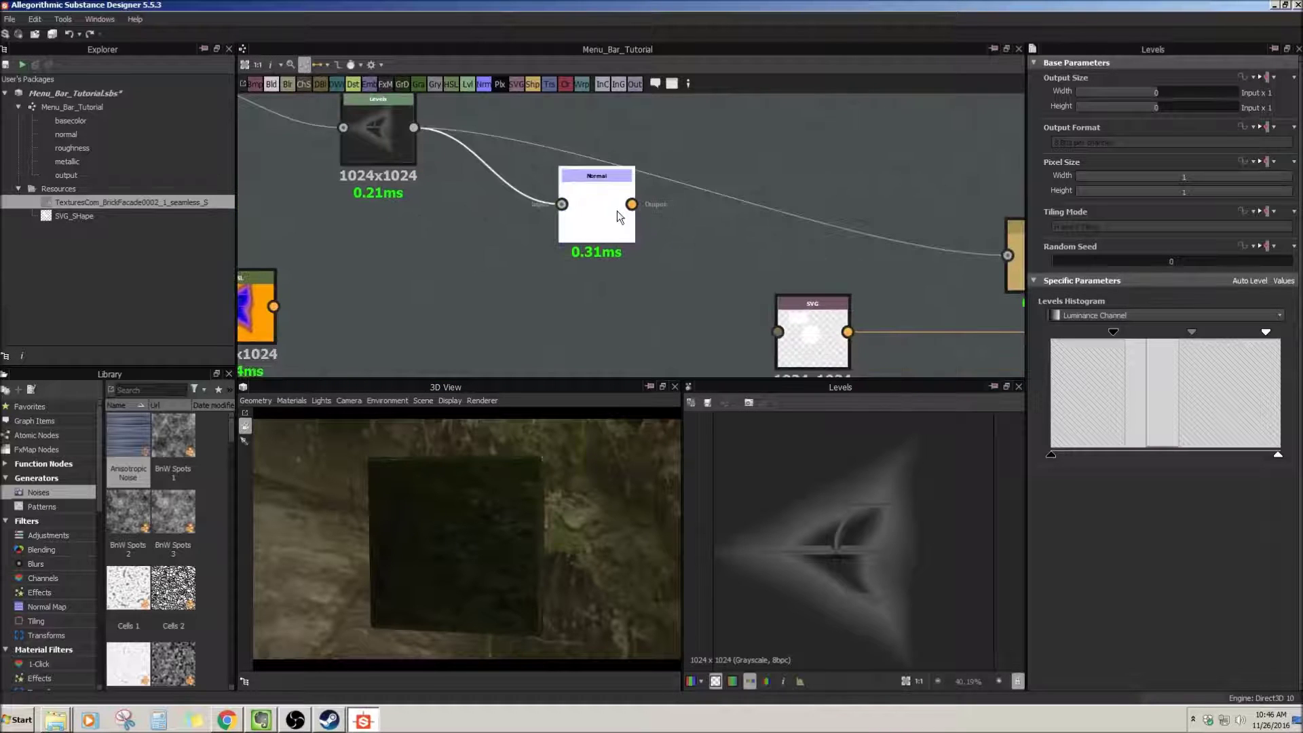
pyautogui.doubleClick(620, 218)
pyautogui.click(716, 681)
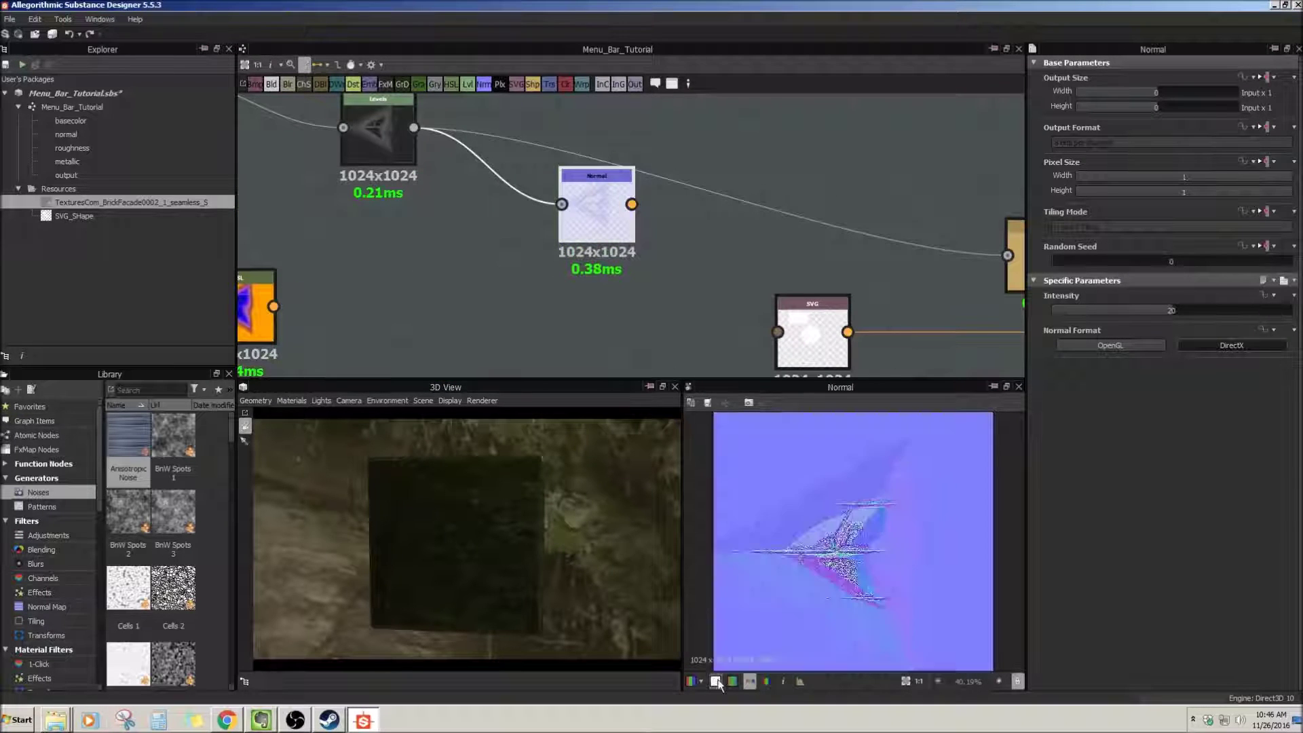
# Compare the Levels node's output with the Normal node's output and show the Levels histogram again.
pyautogui.moveTo(471, 259); pyautogui.dragTo(541, 275, button='middle')
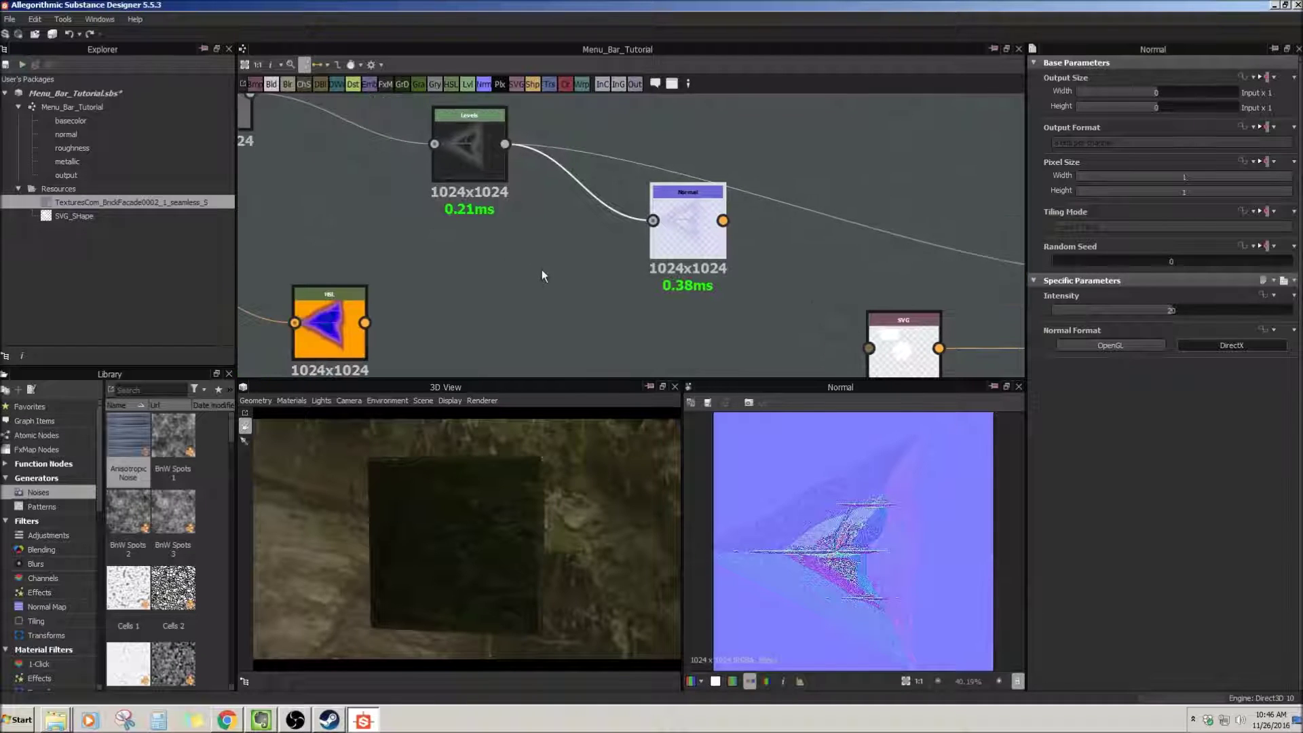
pyautogui.scroll(-2, 475, 271)
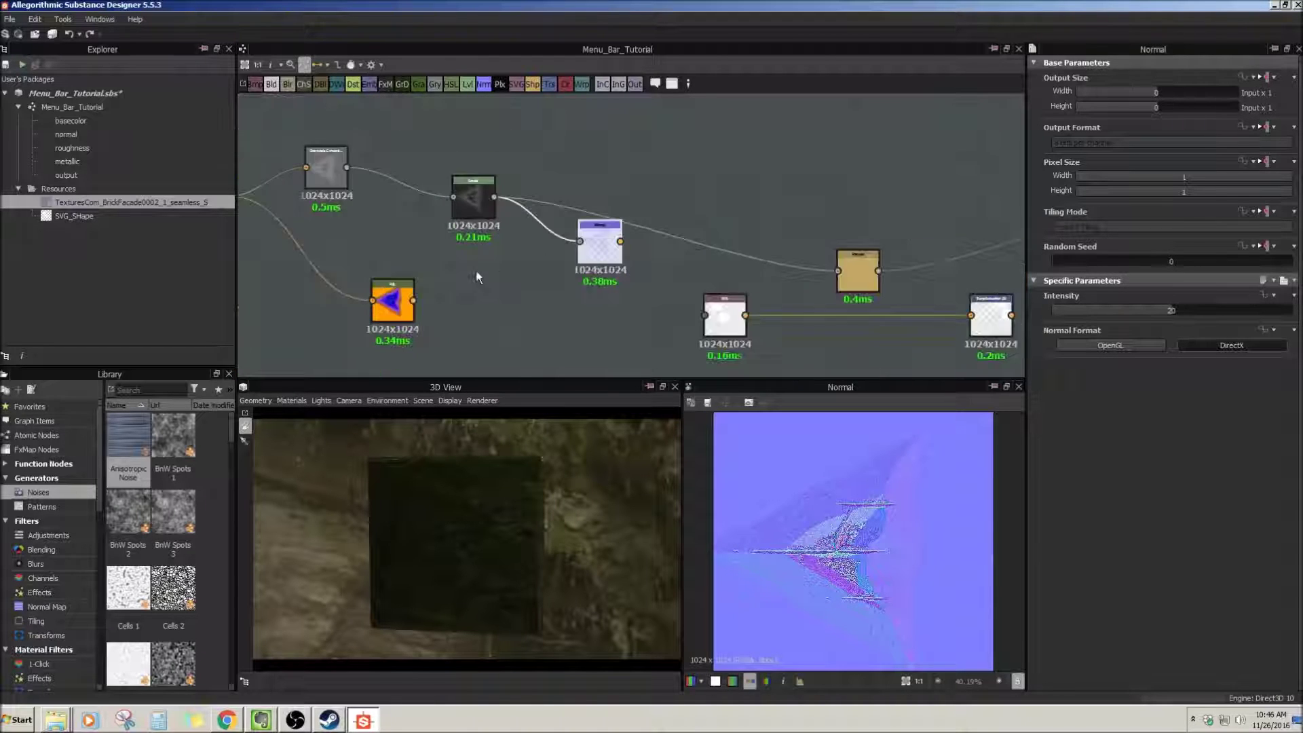
pyautogui.scroll(1, 474, 269)
pyautogui.doubleClick(475, 186)
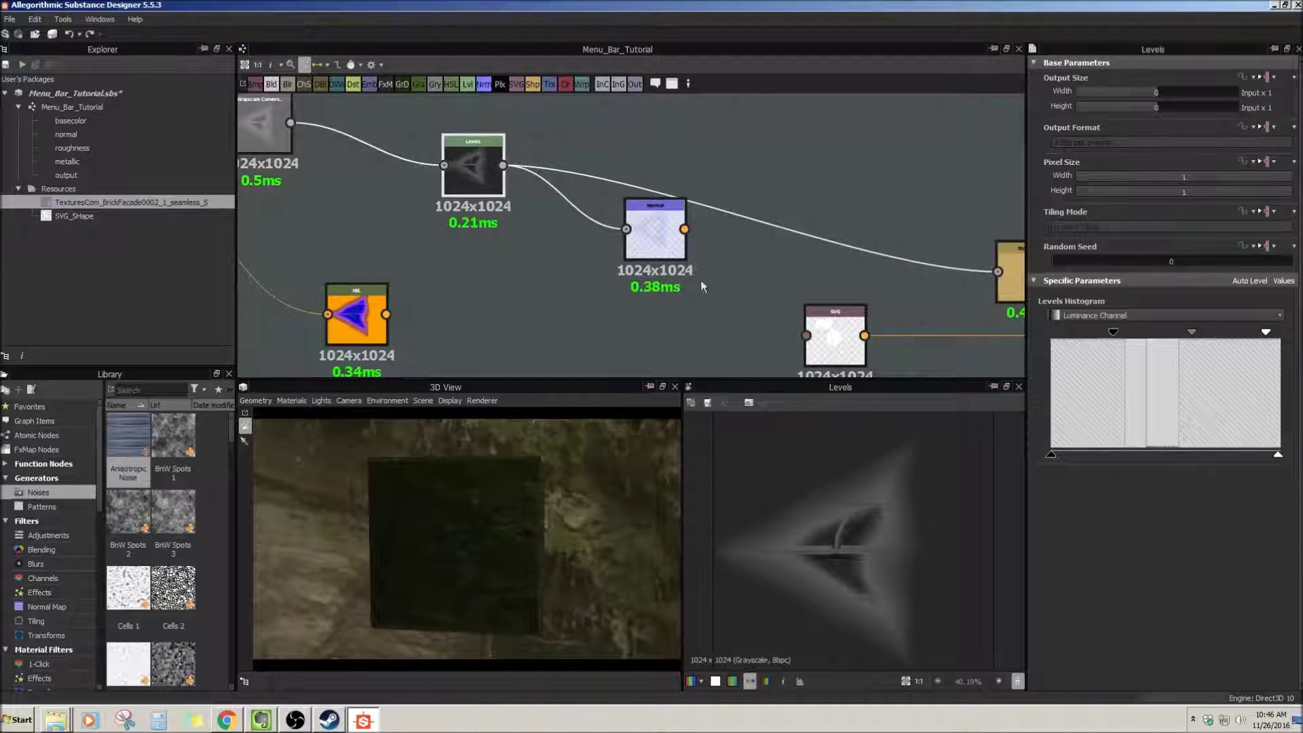
pyautogui.doubleClick(672, 251)
pyautogui.moveTo(707, 309); pyautogui.dragTo(590, 278, button='middle')
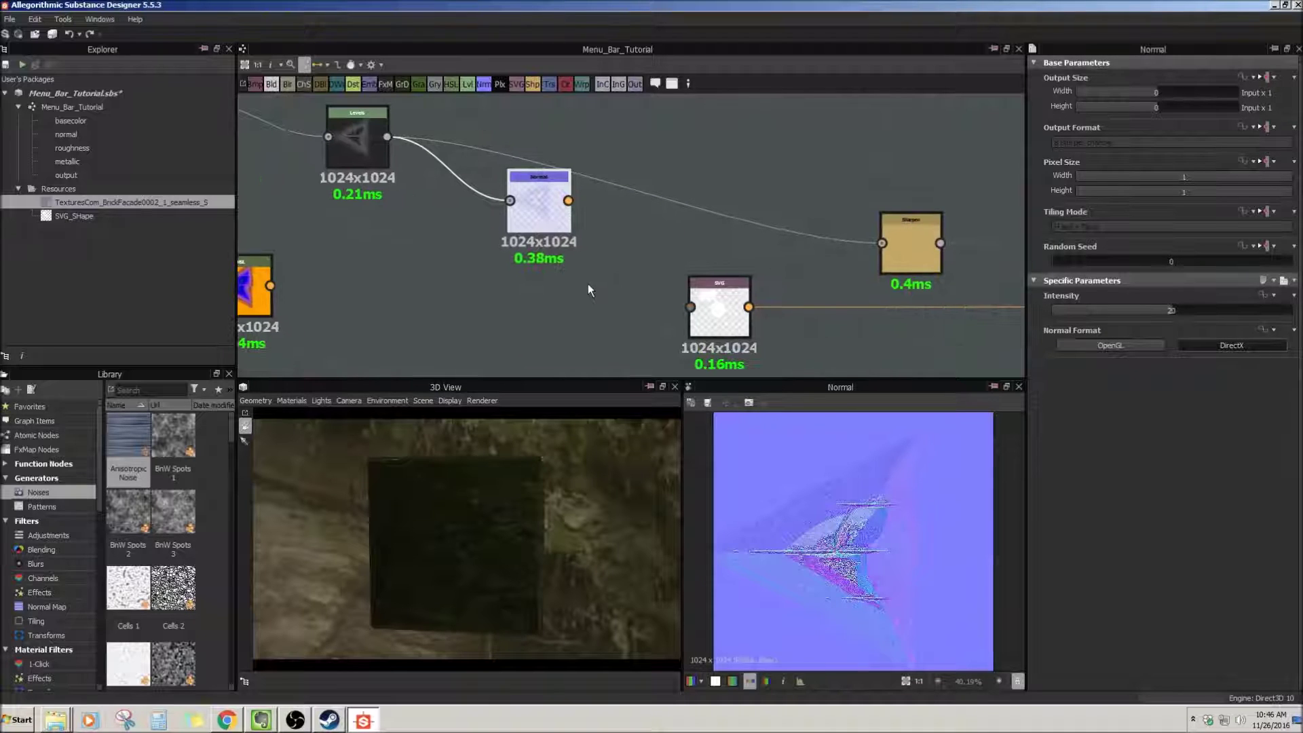
pyautogui.scroll(-3, 588, 283)
pyautogui.moveTo(591, 314); pyautogui.dragTo(592, 328, button='middle')
pyautogui.moveTo(499, 305); pyautogui.dragTo(528, 315, button='middle')
pyautogui.scroll(2, 528, 314)
pyautogui.click(457, 198)
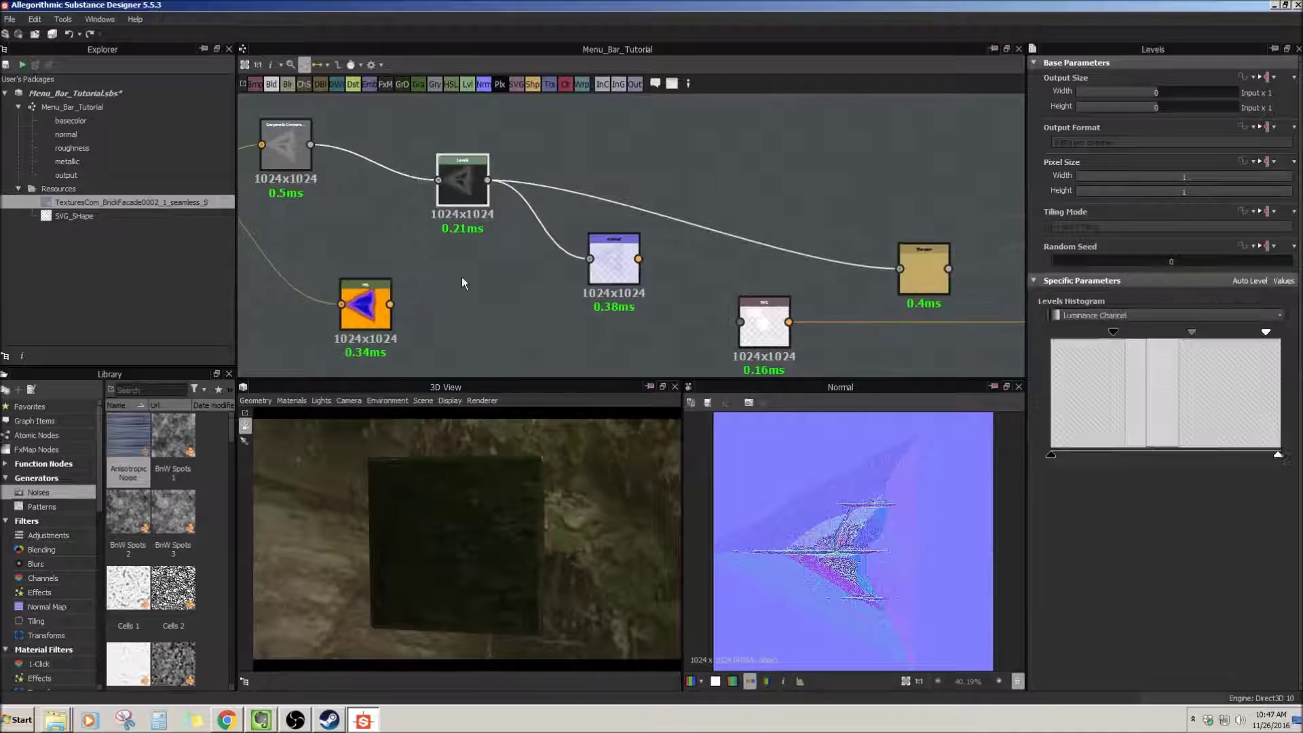
# Connect the Normal node's output to the Normal output node in the Outputs frame.
pyautogui.doubleClick(455, 201)
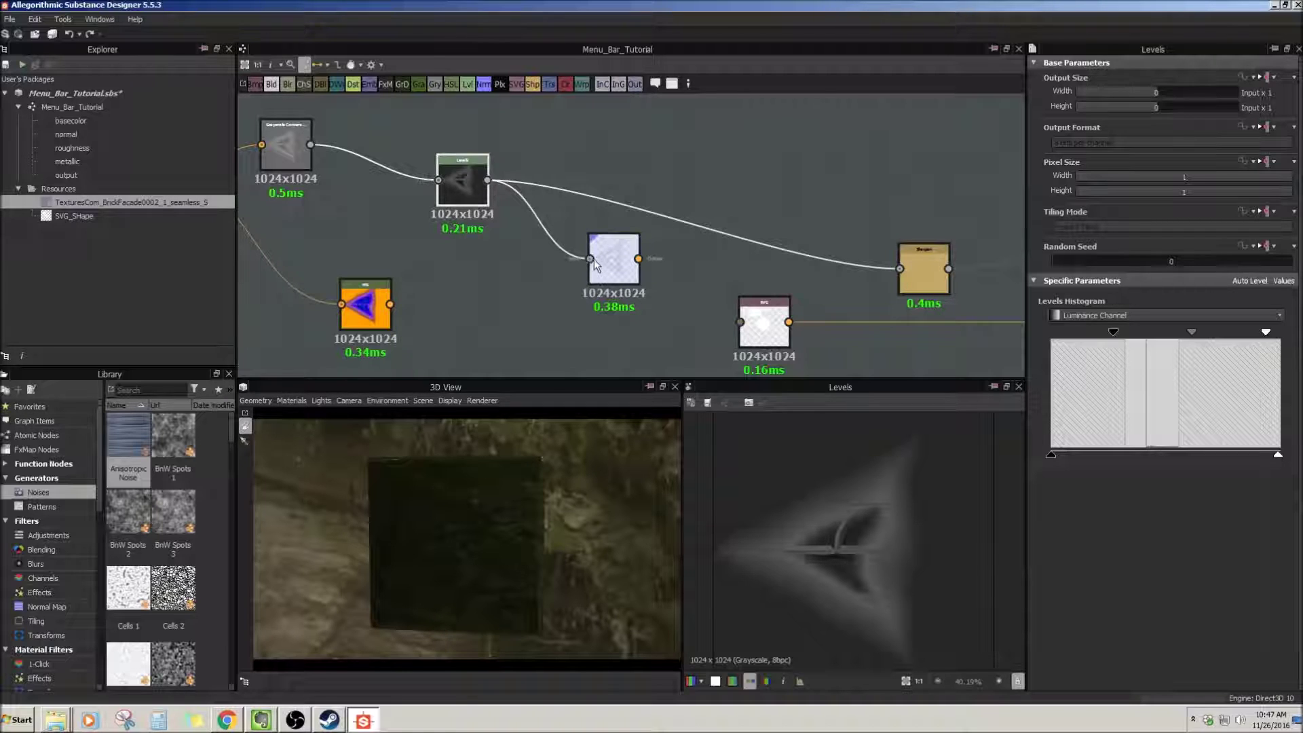
pyautogui.press('f')
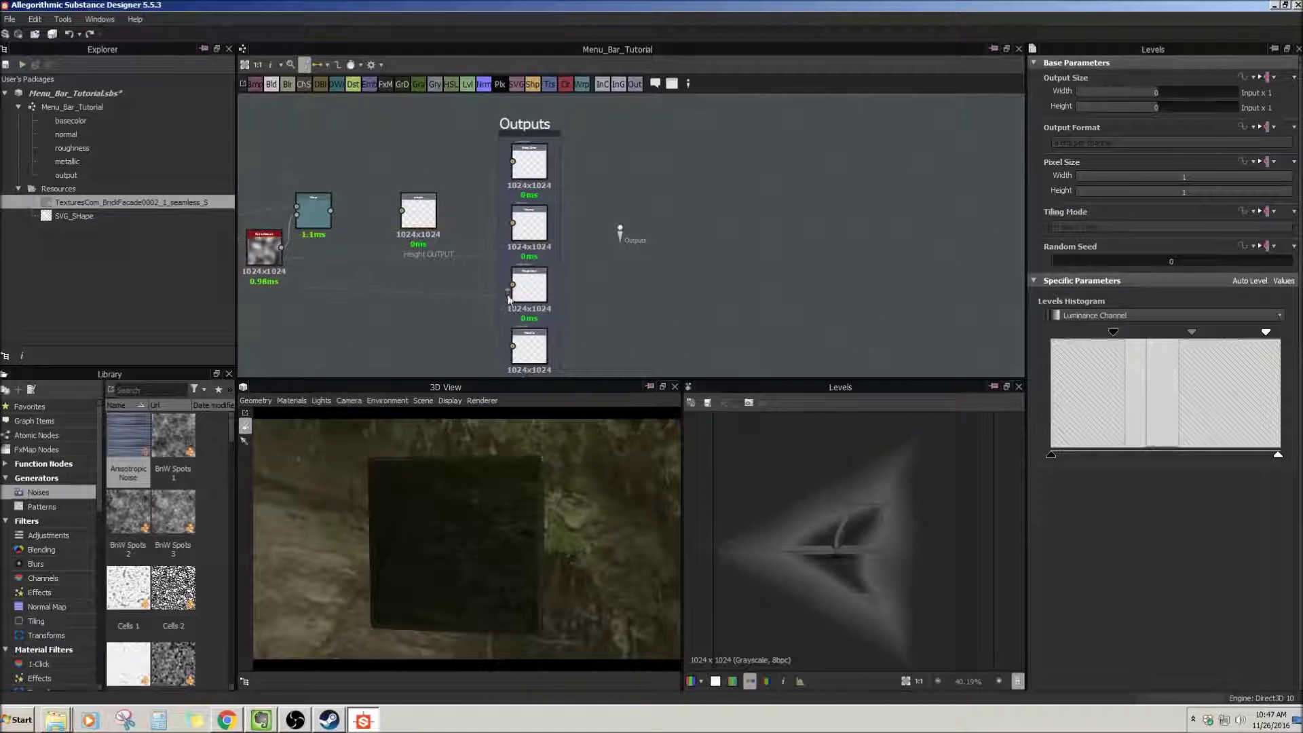
pyautogui.scroll(1, 478, 283)
pyautogui.scroll(2, 478, 283)
pyautogui.moveTo(478, 283); pyautogui.dragTo(519, 211)
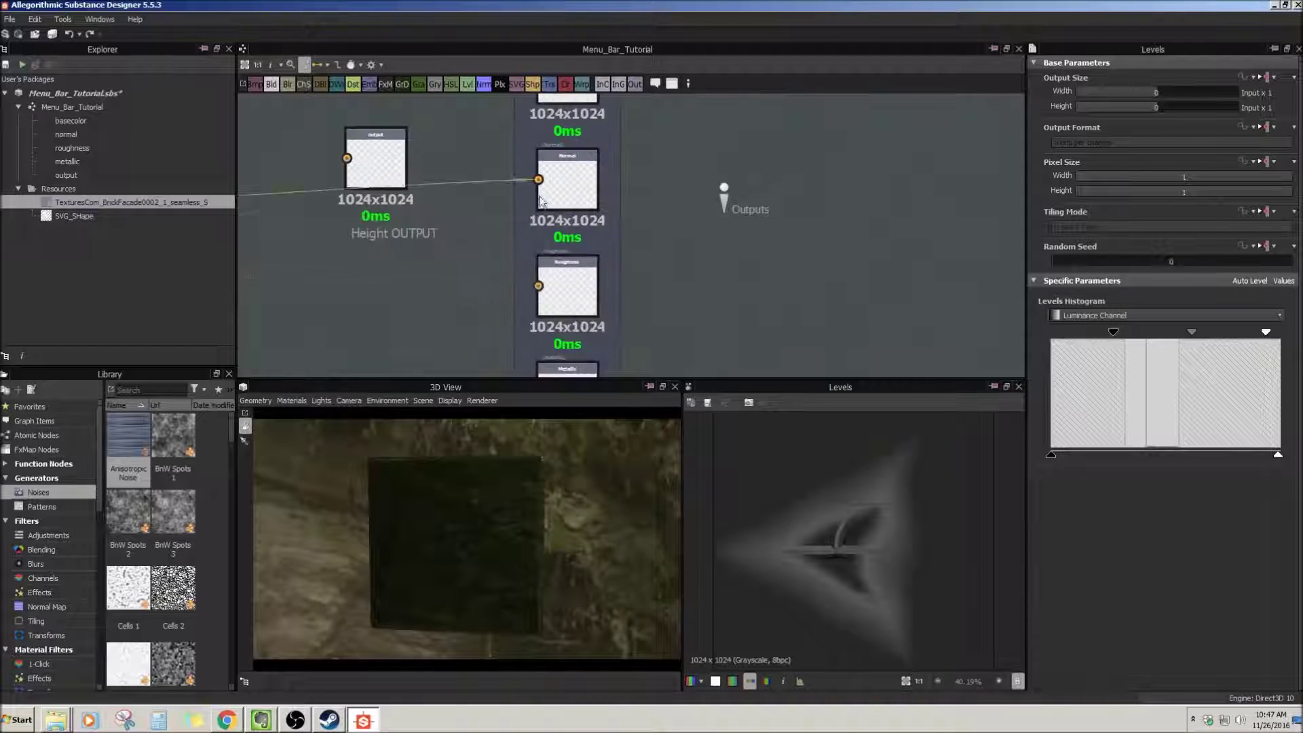
pyautogui.scroll(5, 510, 506)
pyautogui.moveTo(488, 537); pyautogui.dragTo(469, 516)
# Return to the atomic nodes and open the SVG node's shapes in the 2D view.
pyautogui.moveTo(396, 274); pyautogui.dragTo(513, 315, button='middle')
pyautogui.scroll(-5, 502, 318)
pyautogui.moveTo(430, 325)
pyautogui.mouseDown(button='middle')
pyautogui.moveTo(521, 269)
pyautogui.moveTo(652, 255)
pyautogui.mouseUp(button='middle')
pyautogui.scroll(4, 621, 271)
pyautogui.scroll(4, 620, 271)
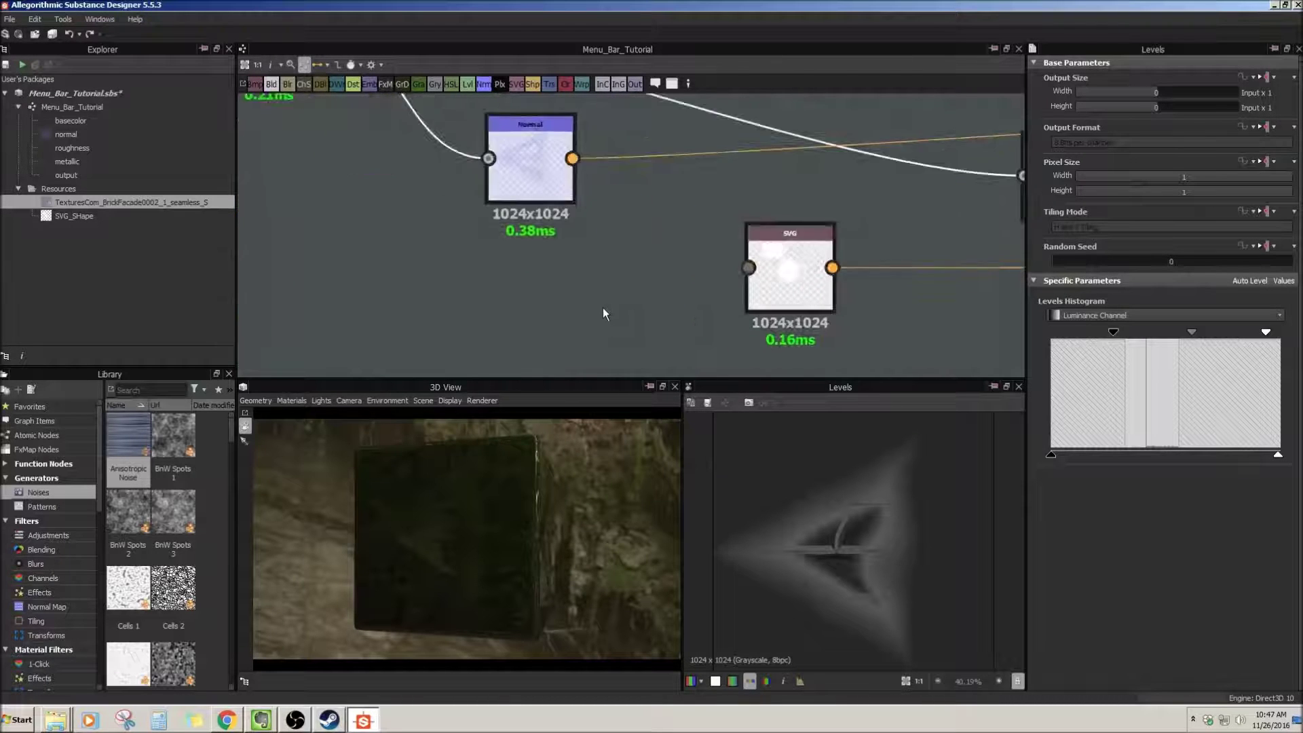
pyautogui.moveTo(651, 332); pyautogui.dragTo(563, 305, button='middle')
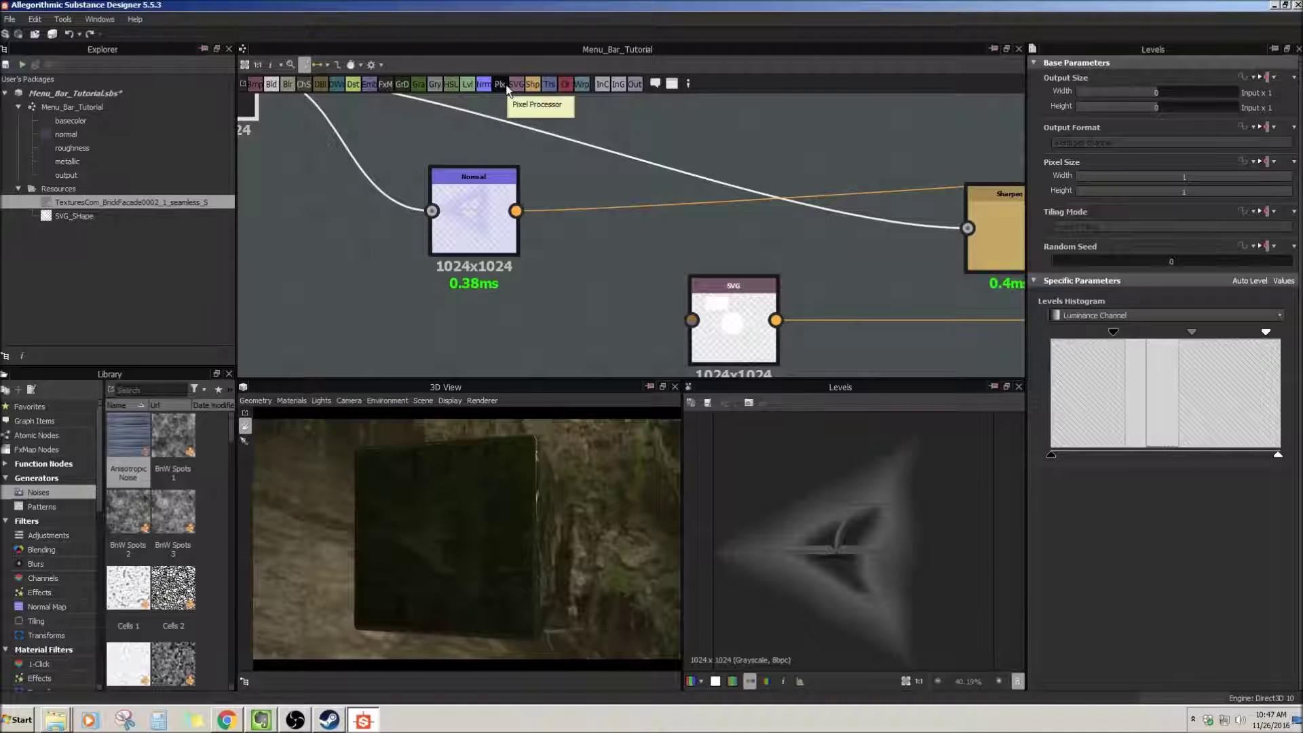
pyautogui.moveTo(691, 211); pyautogui.dragTo(512, 180, button='middle')
pyautogui.click(572, 266)
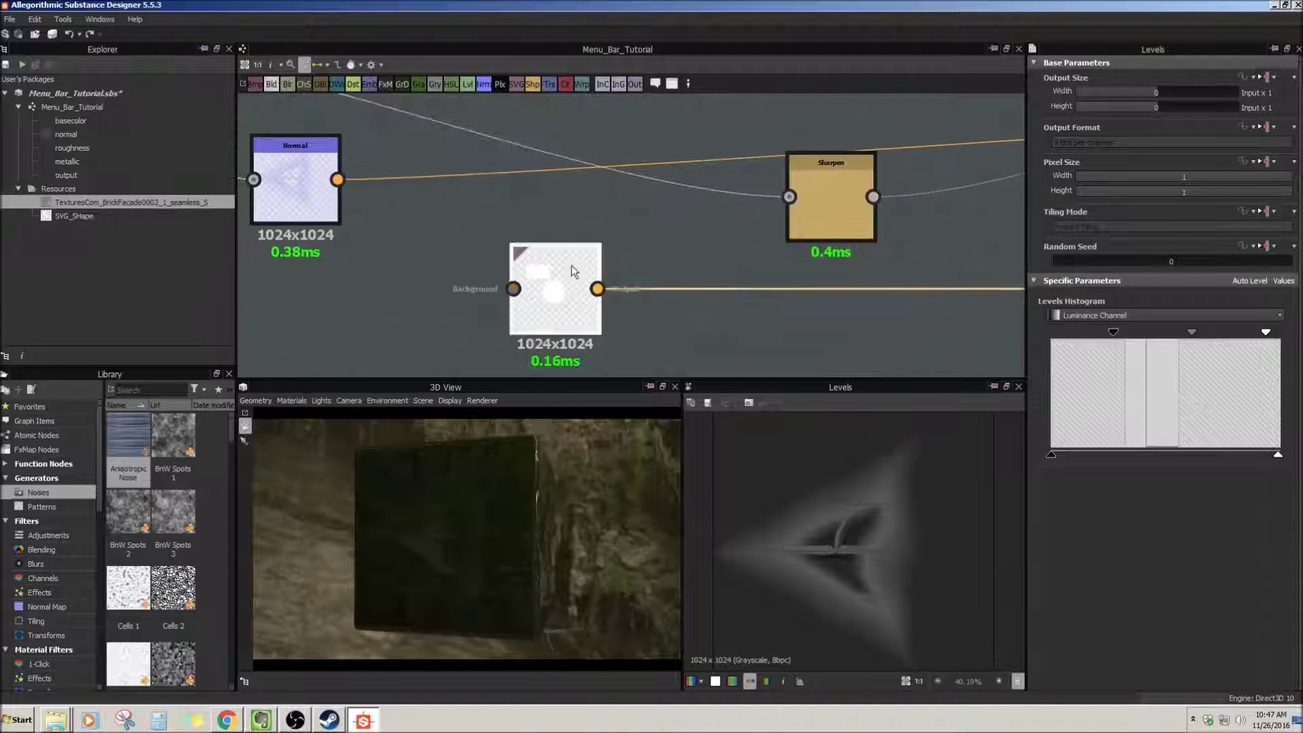
pyautogui.doubleClick(572, 266)
# Enlarge the SVG node's white rectangle and move the circle so it overlaps the rectangle's lower-right corner.
pyautogui.click(810, 503)
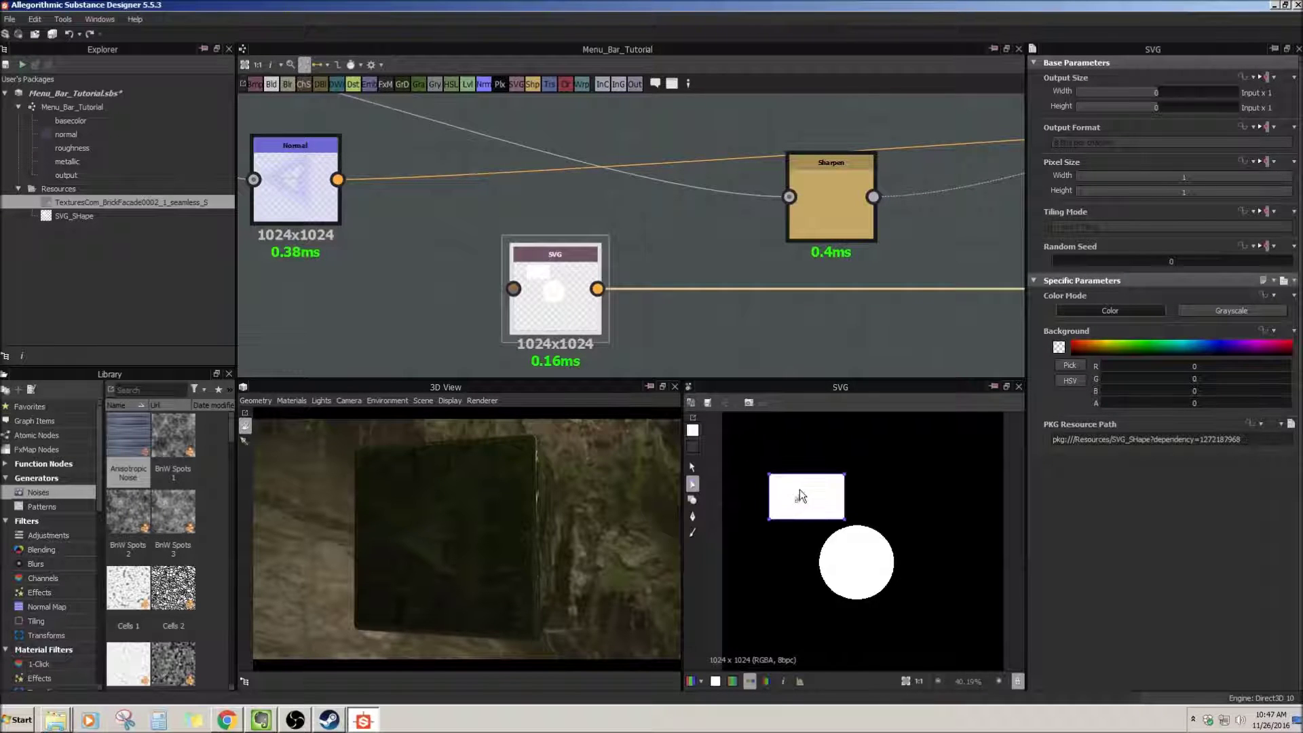
pyautogui.click(692, 467)
pyautogui.moveTo(792, 488); pyautogui.dragTo(843, 507)
pyautogui.moveTo(724, 341); pyautogui.dragTo(683, 312, button='middle')
pyautogui.click(871, 571)
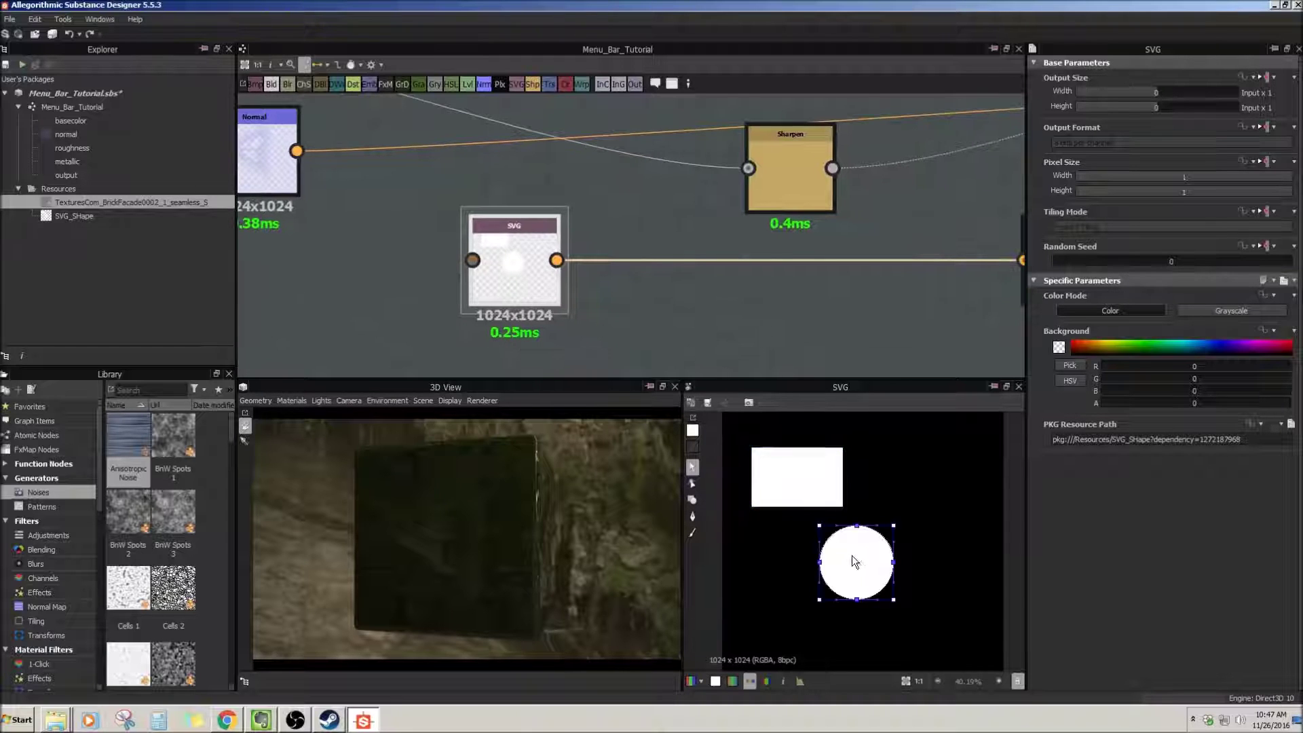
pyautogui.moveTo(856, 555); pyautogui.dragTo(817, 513)
pyautogui.click(899, 497)
# Draw a closed white freehand shape beside the rectangle and circle in the SVG node, keeping the fill colour white.
pyautogui.moveTo(801, 324); pyautogui.dragTo(699, 308, button='middle')
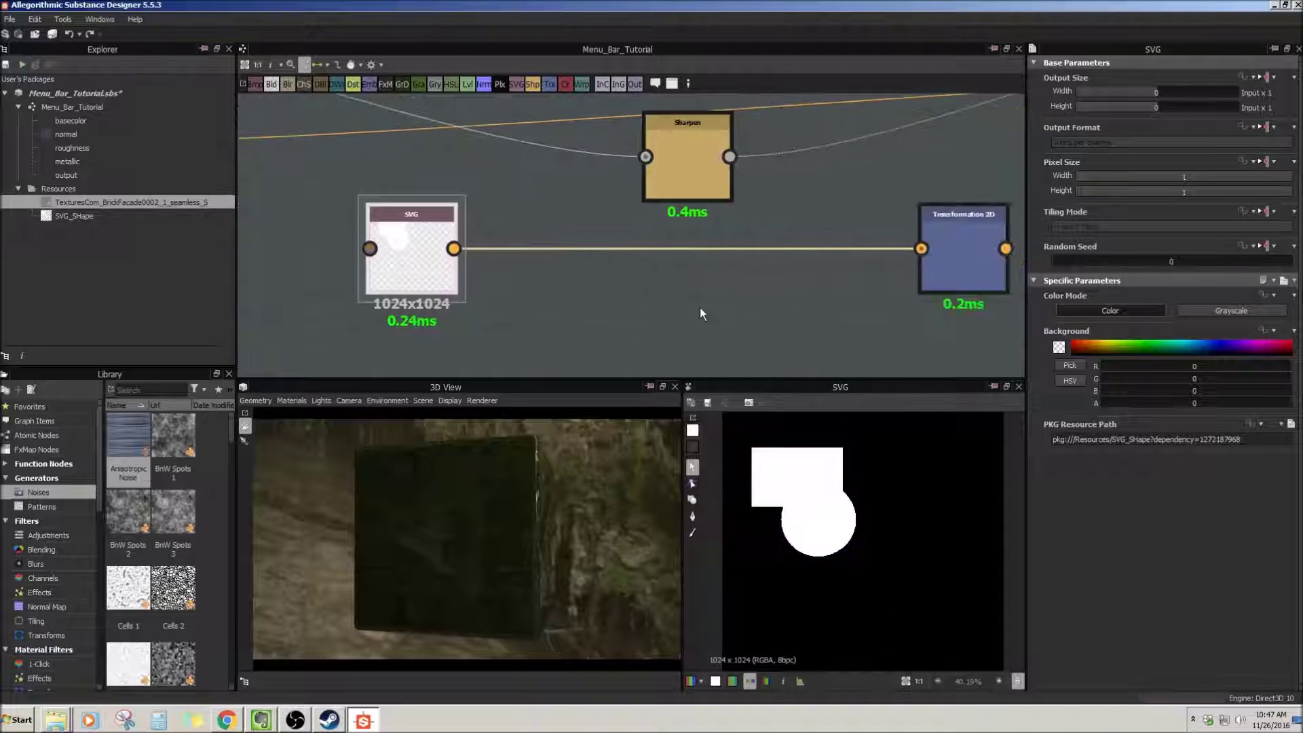
pyautogui.scroll(-2, 703, 309)
pyautogui.click(692, 501)
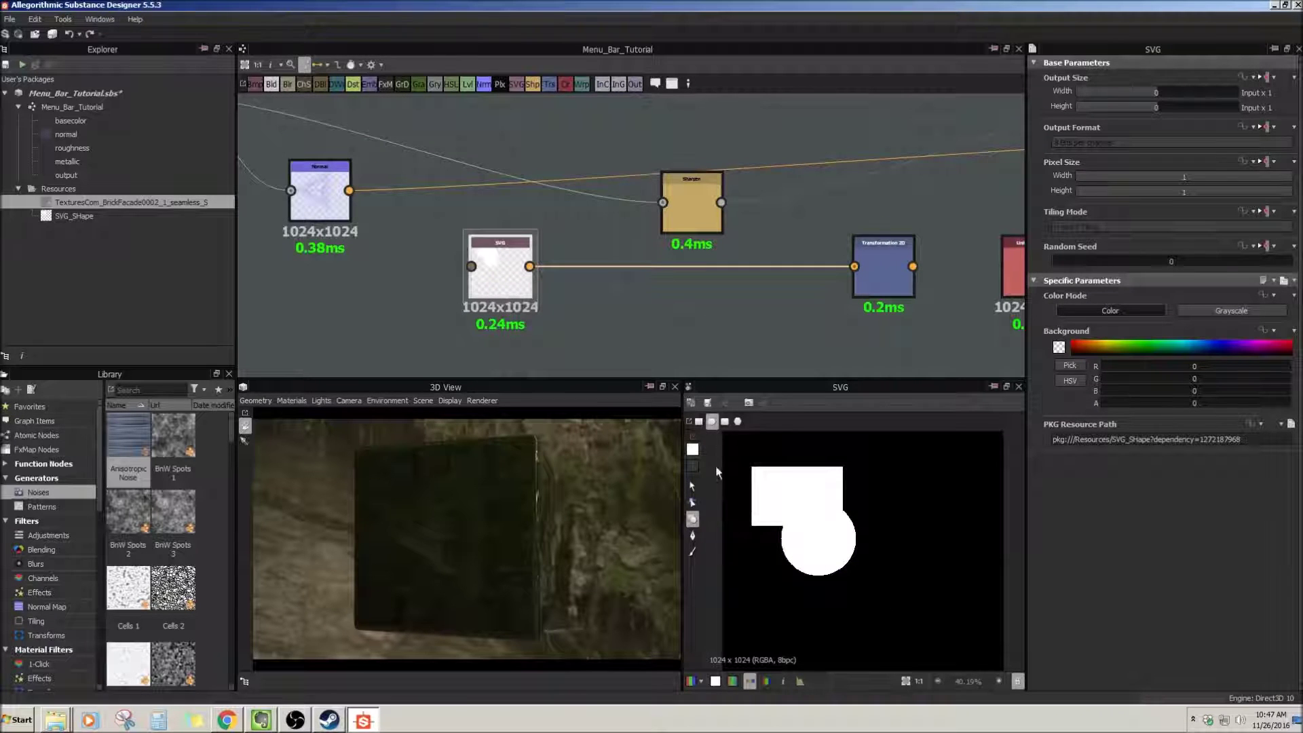
pyautogui.click(692, 536)
pyautogui.click(874, 563)
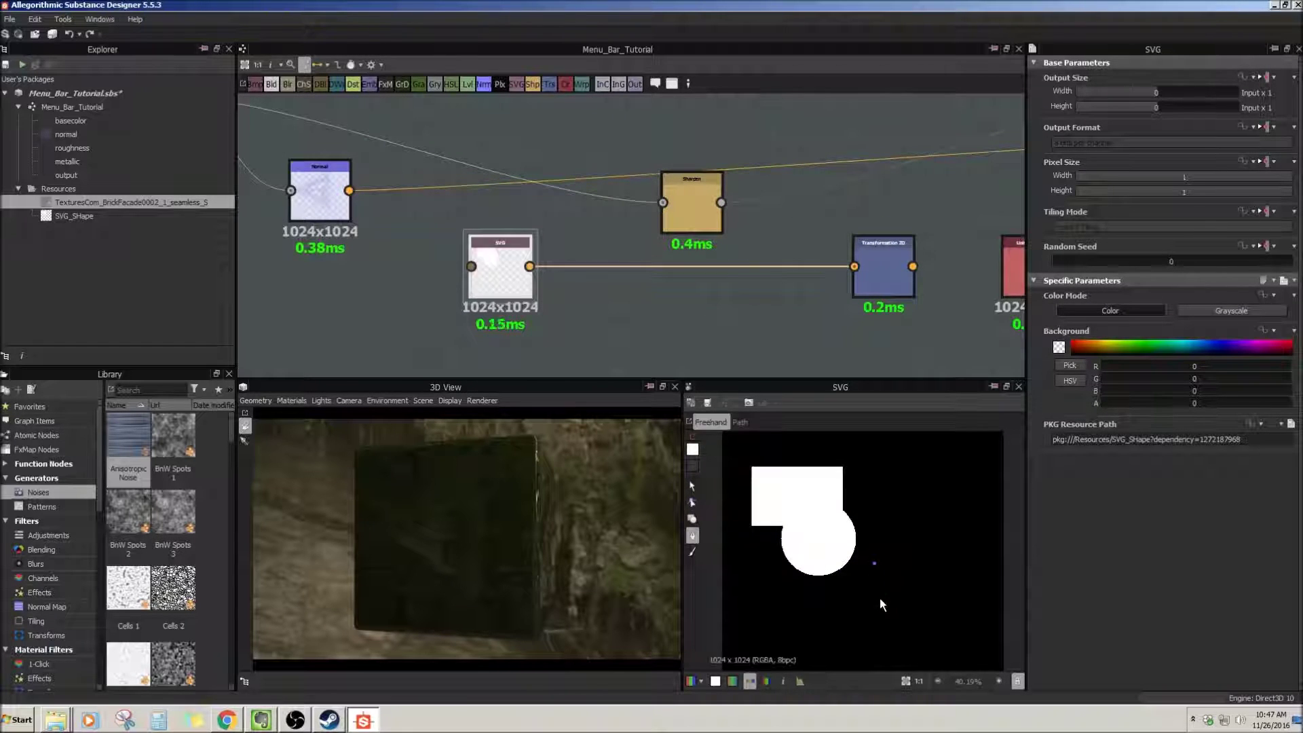
pyautogui.click(692, 449)
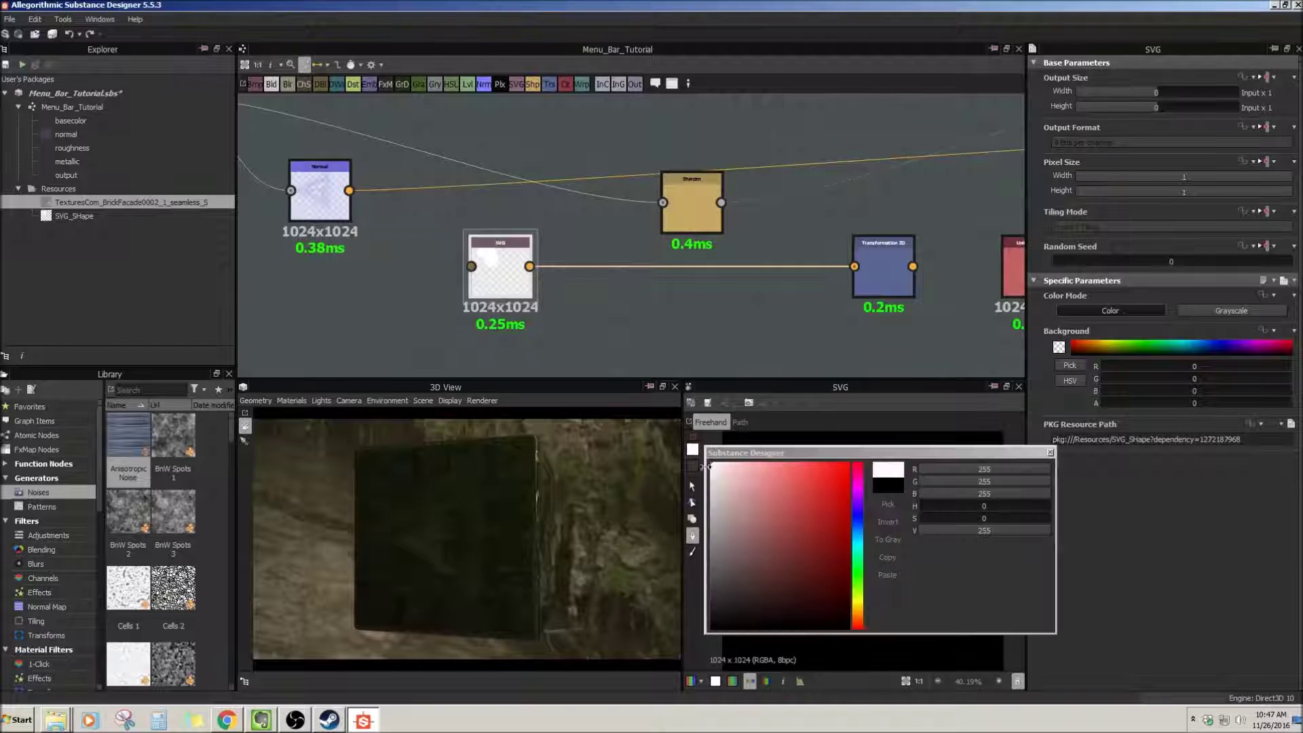
pyautogui.click(1051, 453)
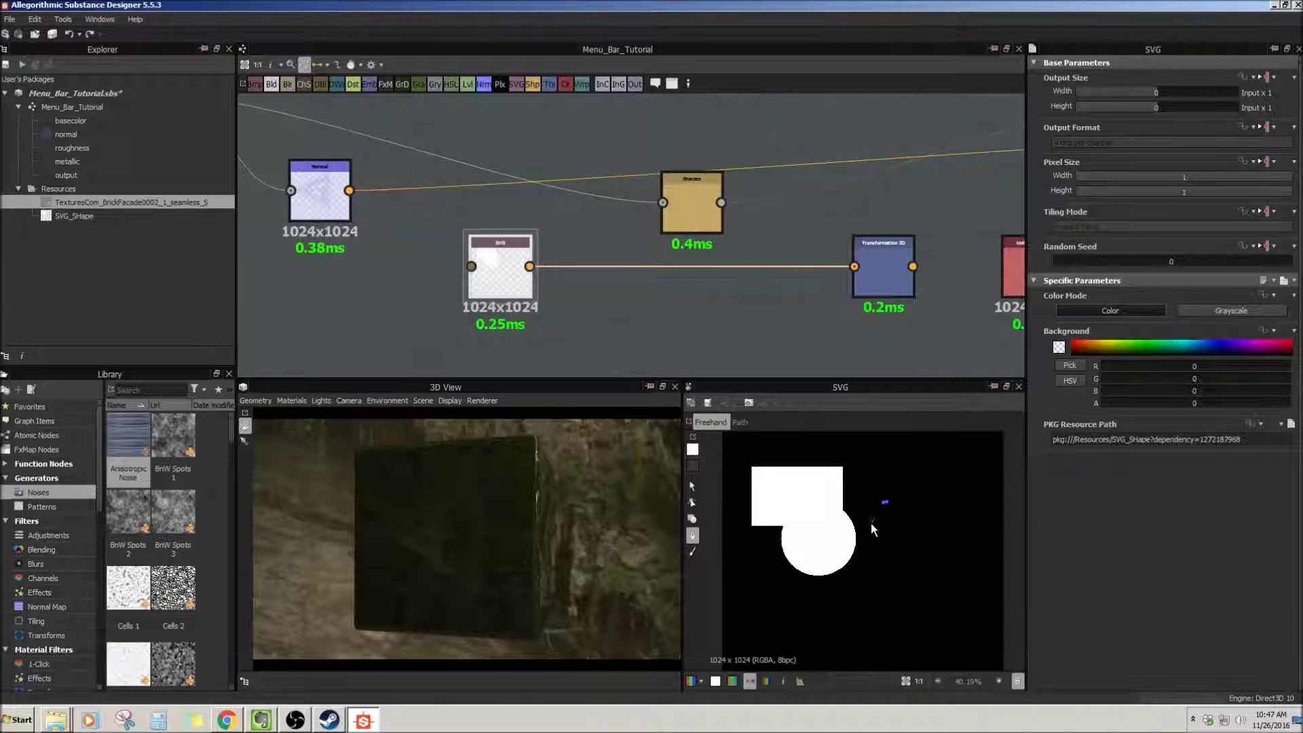
pyautogui.moveTo(871, 523); pyautogui.dragTo(882, 535)
pyautogui.moveTo(878, 483); pyautogui.dragTo(873, 527)
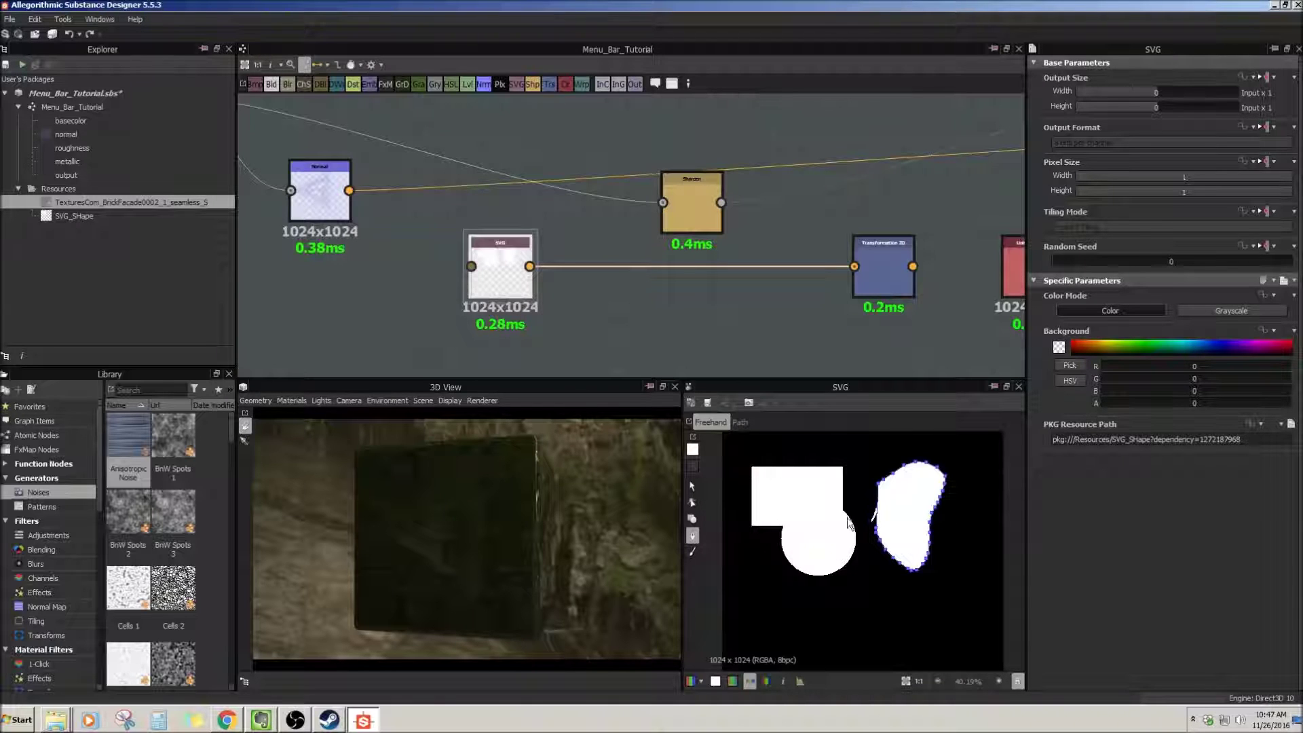
pyautogui.click(696, 488)
pyautogui.click(864, 464)
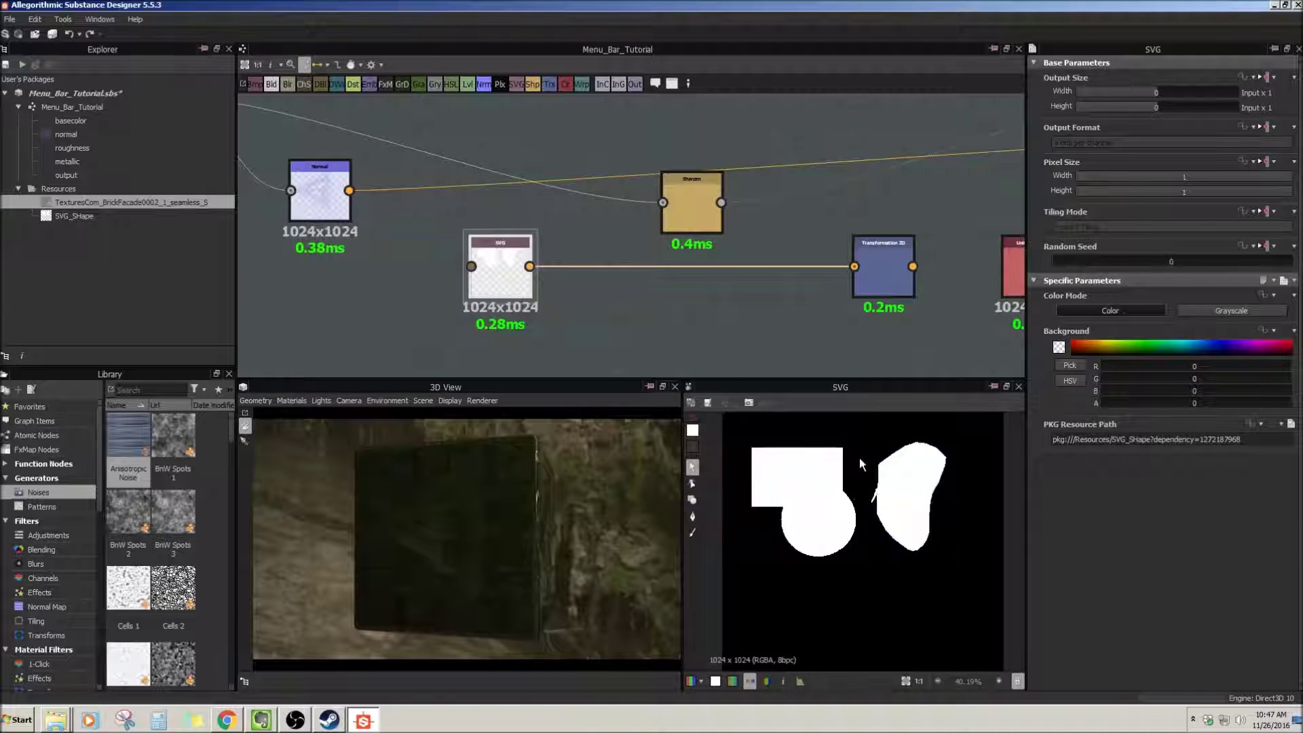
pyautogui.moveTo(714, 326); pyautogui.dragTo(668, 324, button='middle')
pyautogui.moveTo(509, 303); pyautogui.dragTo(668, 317, button='middle')
pyautogui.moveTo(792, 305)
pyautogui.mouseDown(button='middle')
pyautogui.moveTo(561, 299)
pyautogui.moveTo(774, 305)
pyautogui.mouseUp(button='middle')
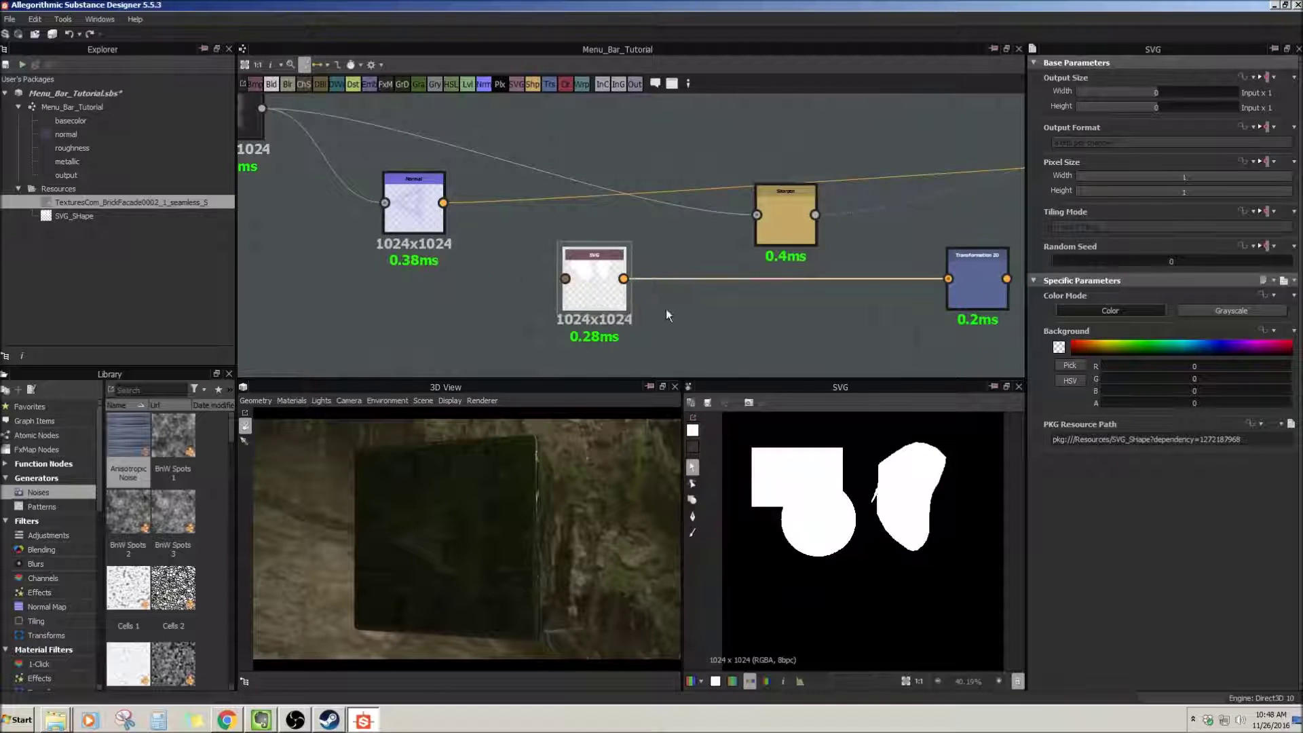
pyautogui.moveTo(691, 302); pyautogui.dragTo(729, 296, button='middle')
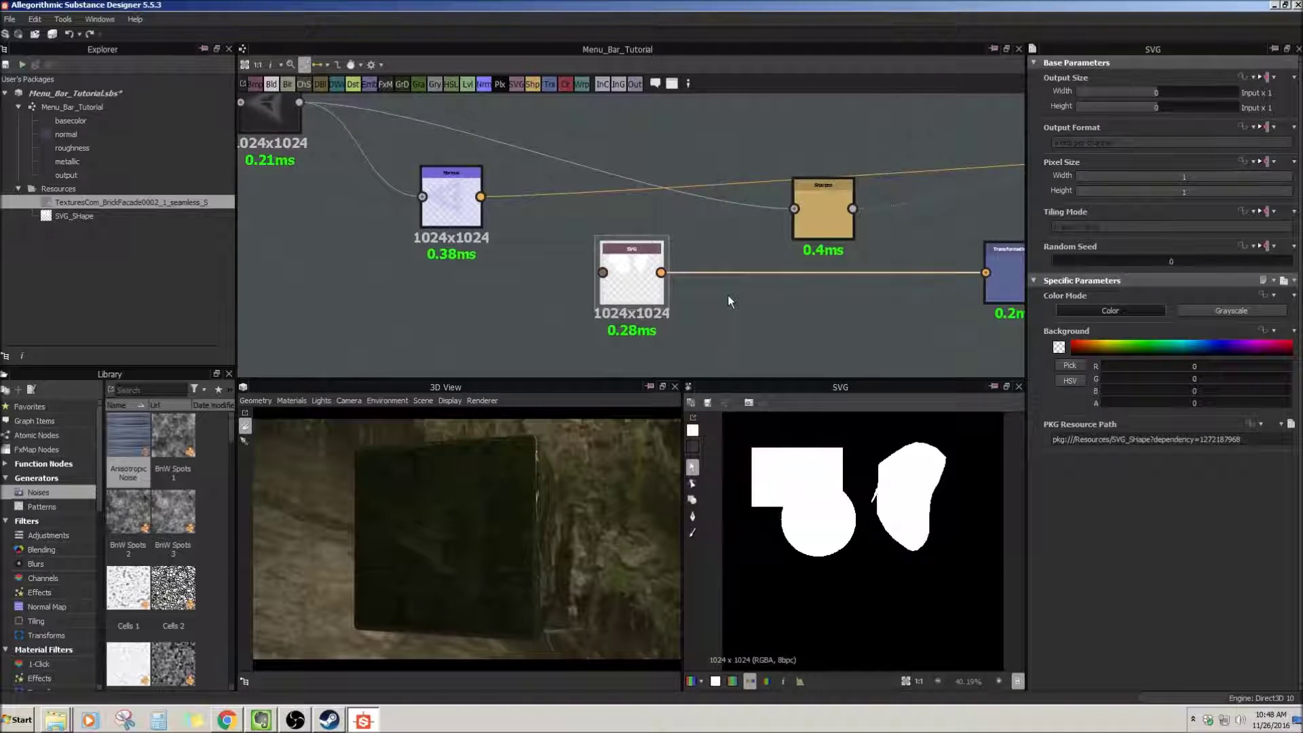
pyautogui.moveTo(663, 246); pyautogui.dragTo(618, 243, button='middle')
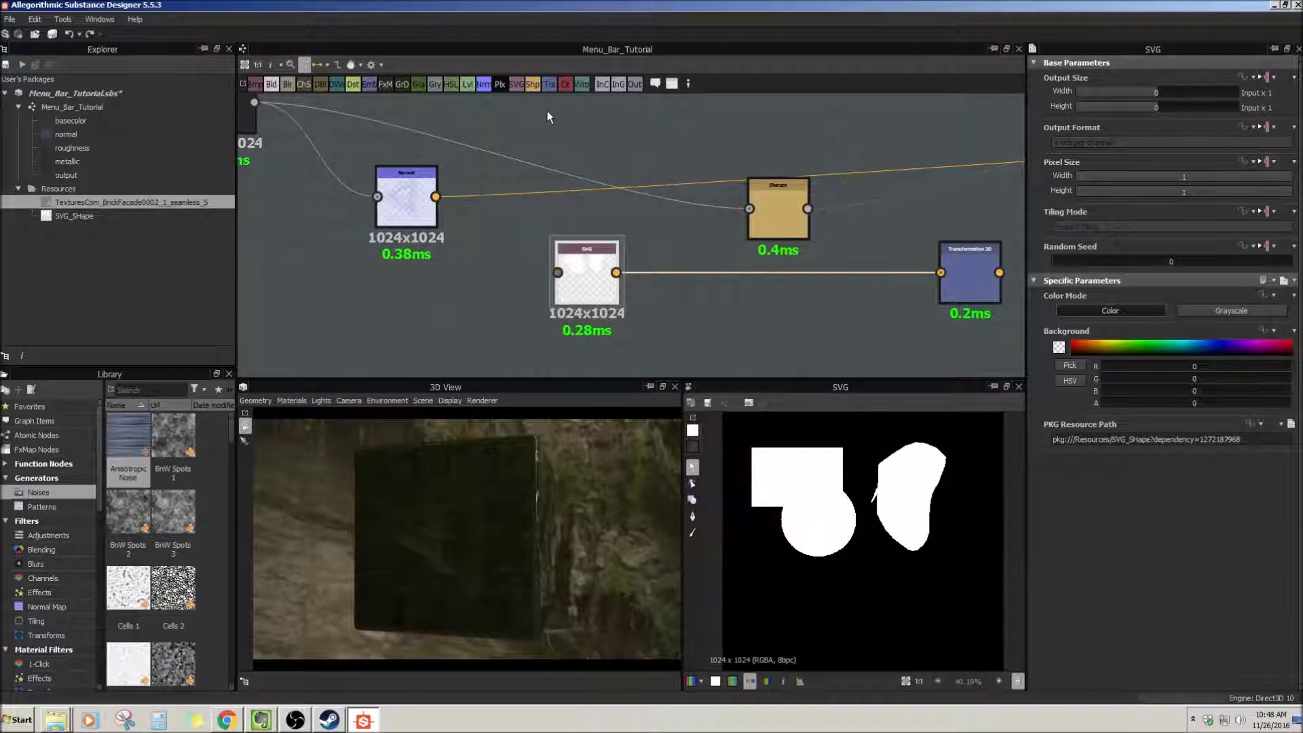
# Preview the Sharpen node's output in the 2D view and show its intensity parameter.
pyautogui.click(864, 243)
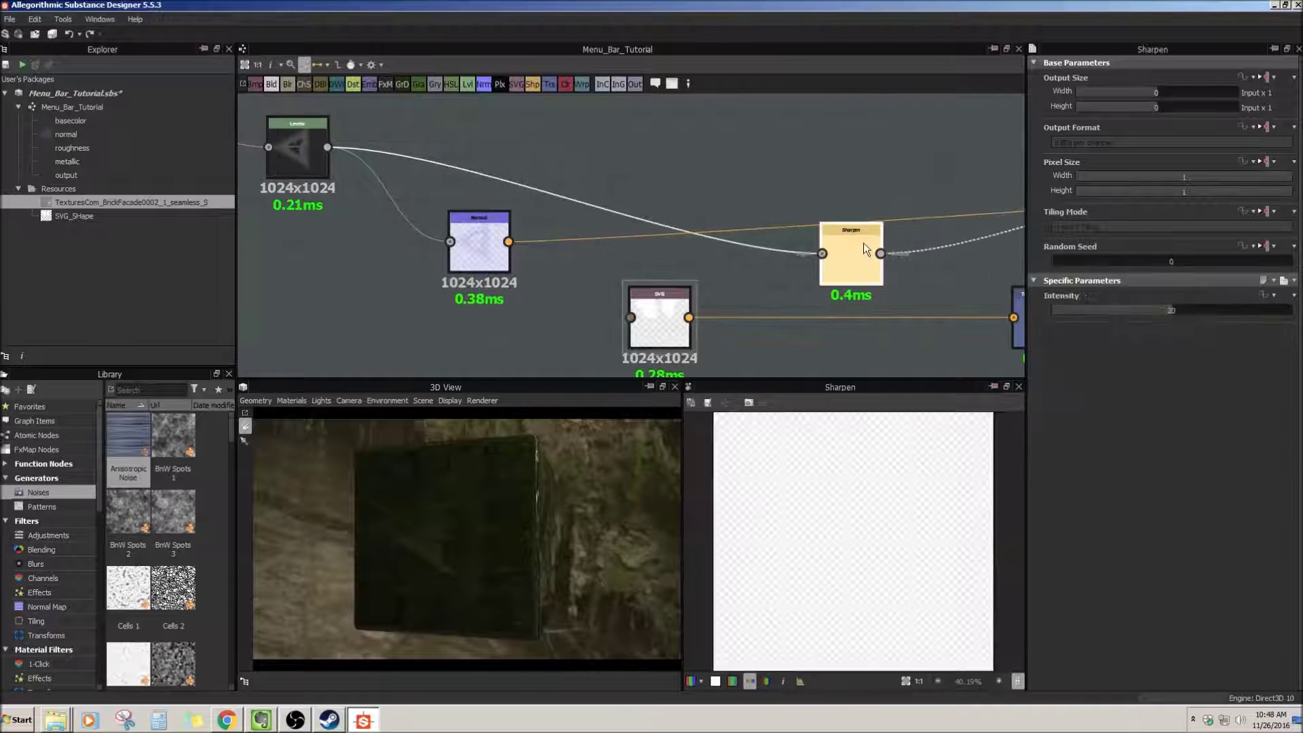
pyautogui.moveTo(771, 209); pyautogui.dragTo(711, 226, button='middle')
pyautogui.moveTo(601, 212); pyautogui.dragTo(686, 209, button='middle')
# Delete the Grayscale Conversion node after the Bitmap and connect the Perlin Noise 2 node to the Blend node's background input.
pyautogui.scroll(-6, 577, 251)
pyautogui.scroll(6, 650, 262)
pyautogui.moveTo(343, 261); pyautogui.dragTo(603, 205, button='middle')
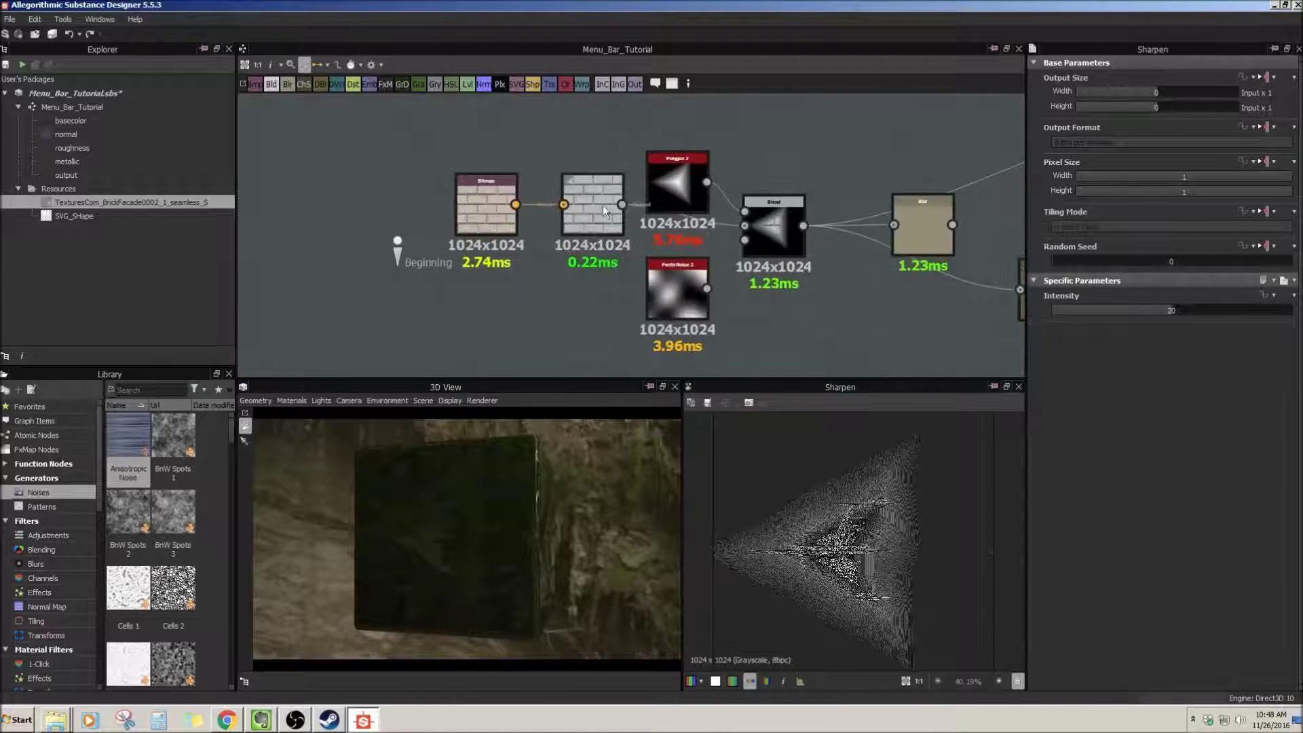
pyautogui.click(604, 204)
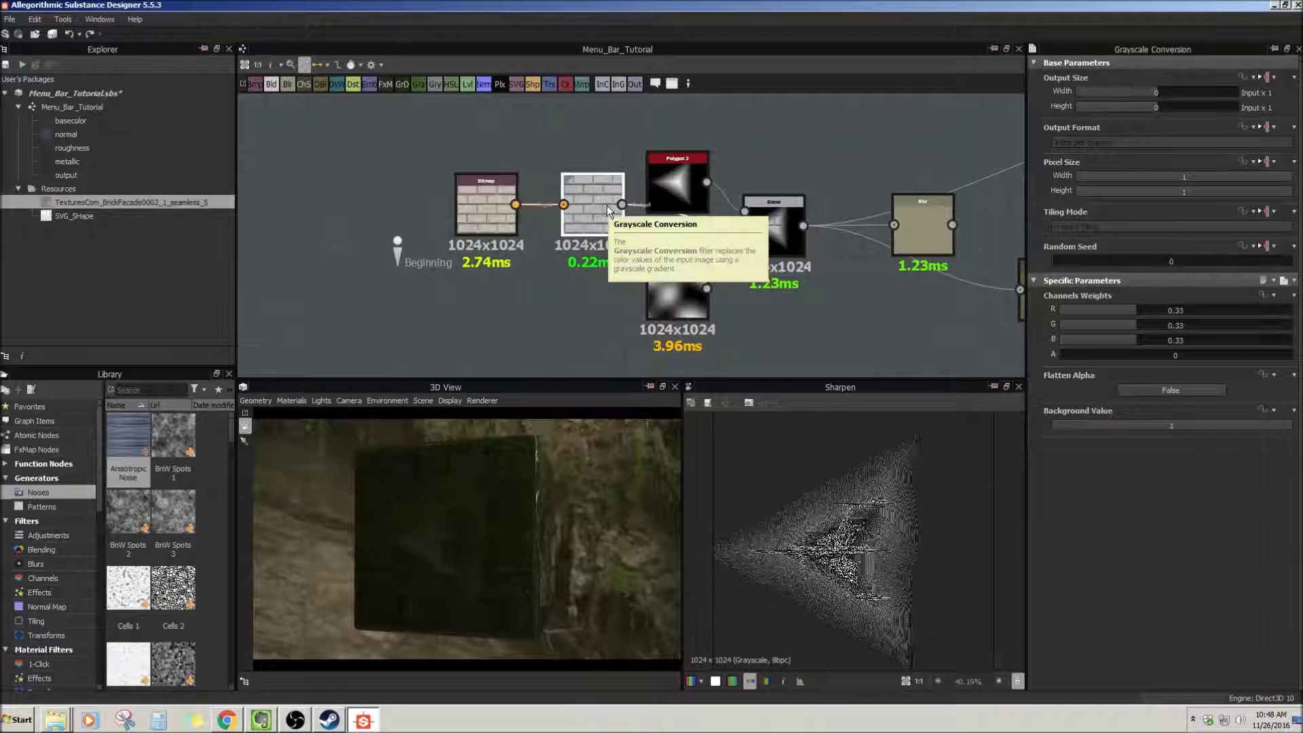
pyautogui.press('Delete')
pyautogui.moveTo(707, 288); pyautogui.dragTo(745, 225)
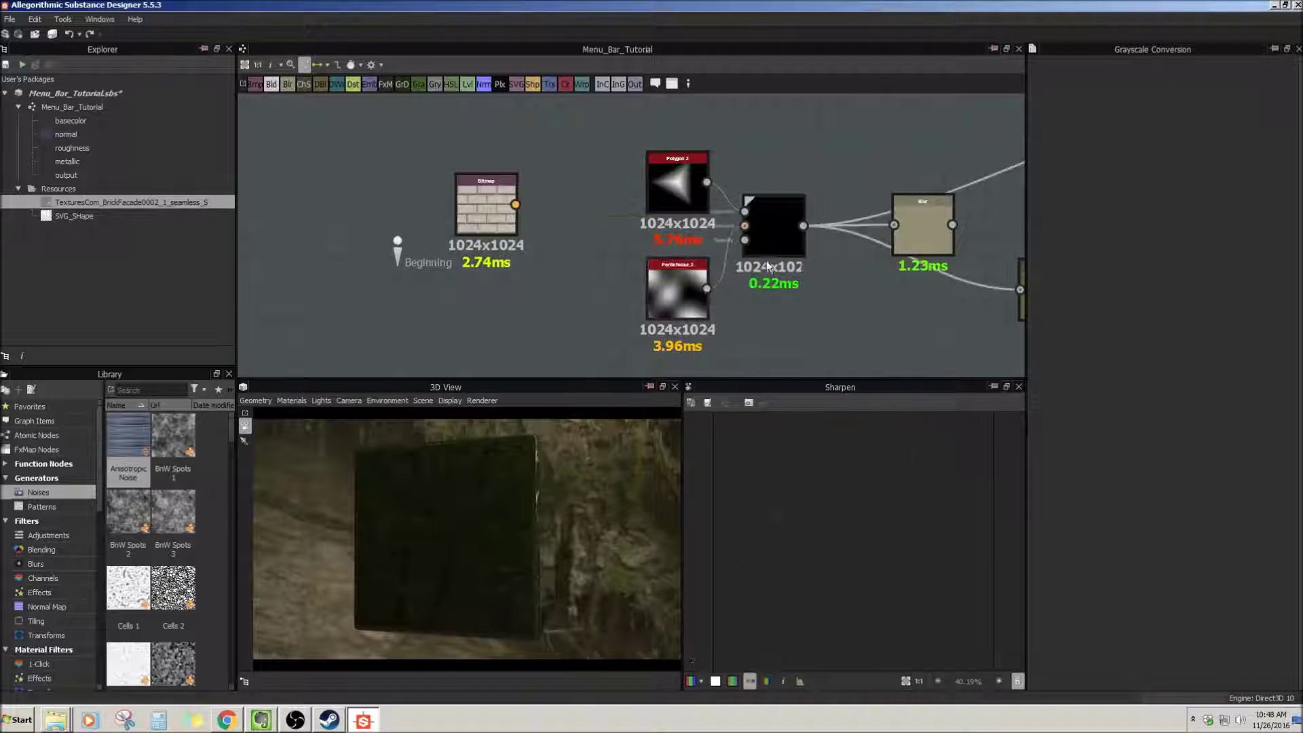
pyautogui.moveTo(592, 312); pyautogui.dragTo(803, 293, button='middle')
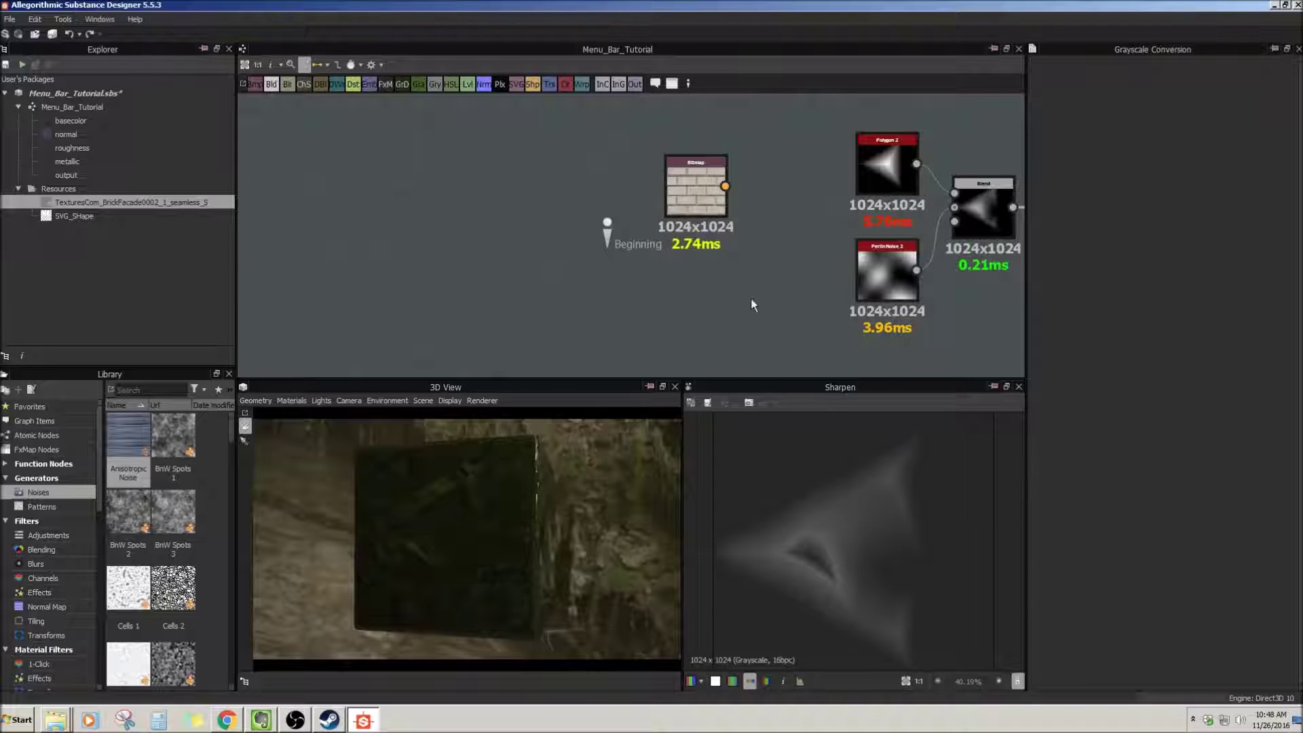
# Compare the Levels node's output with the Sharpen node's output in the 2D view.
pyautogui.press('F2')
pyautogui.moveTo(441, 273); pyautogui.dragTo(889, 252, button='middle')
pyautogui.moveTo(260, 263); pyautogui.dragTo(797, 128, button='middle')
pyautogui.moveTo(651, 200); pyautogui.dragTo(746, 239, button='middle')
pyautogui.click(654, 165)
pyautogui.moveTo(543, 233); pyautogui.dragTo(630, 268, button='middle')
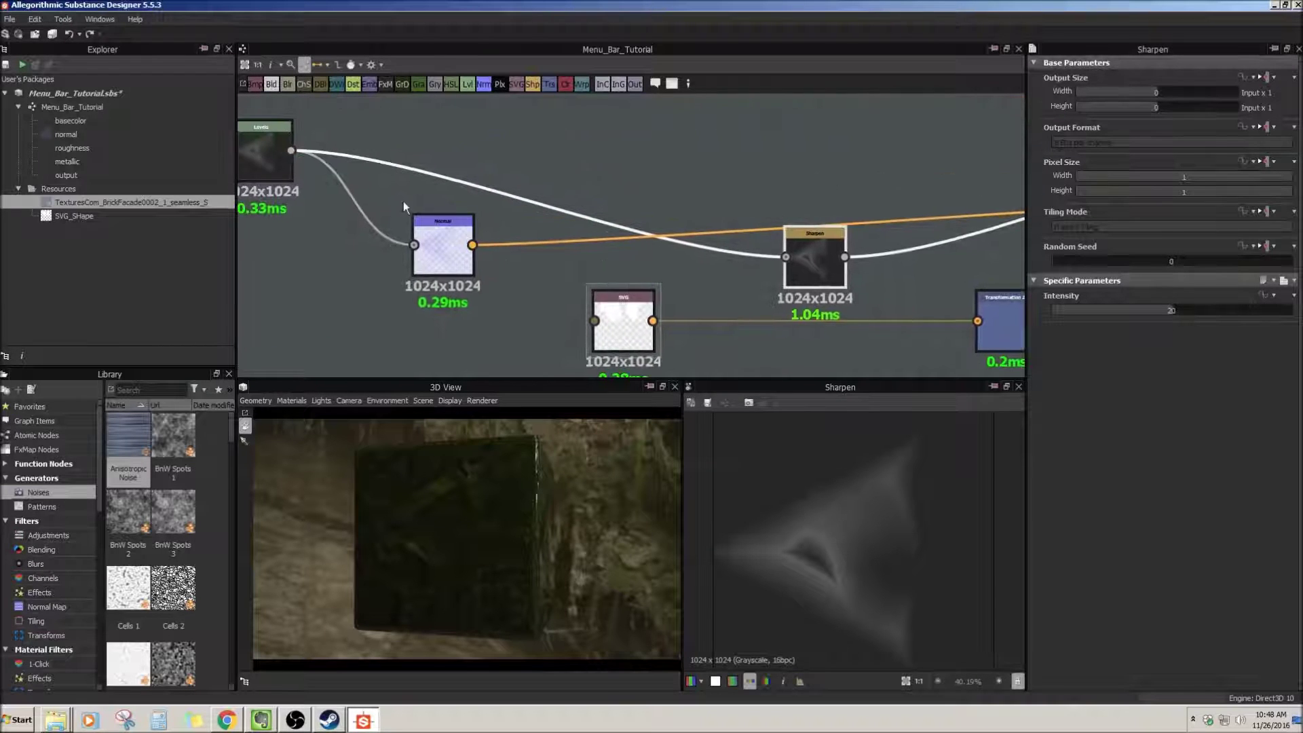
pyautogui.doubleClick(267, 165)
pyautogui.moveTo(494, 230); pyautogui.dragTo(677, 235, button='middle')
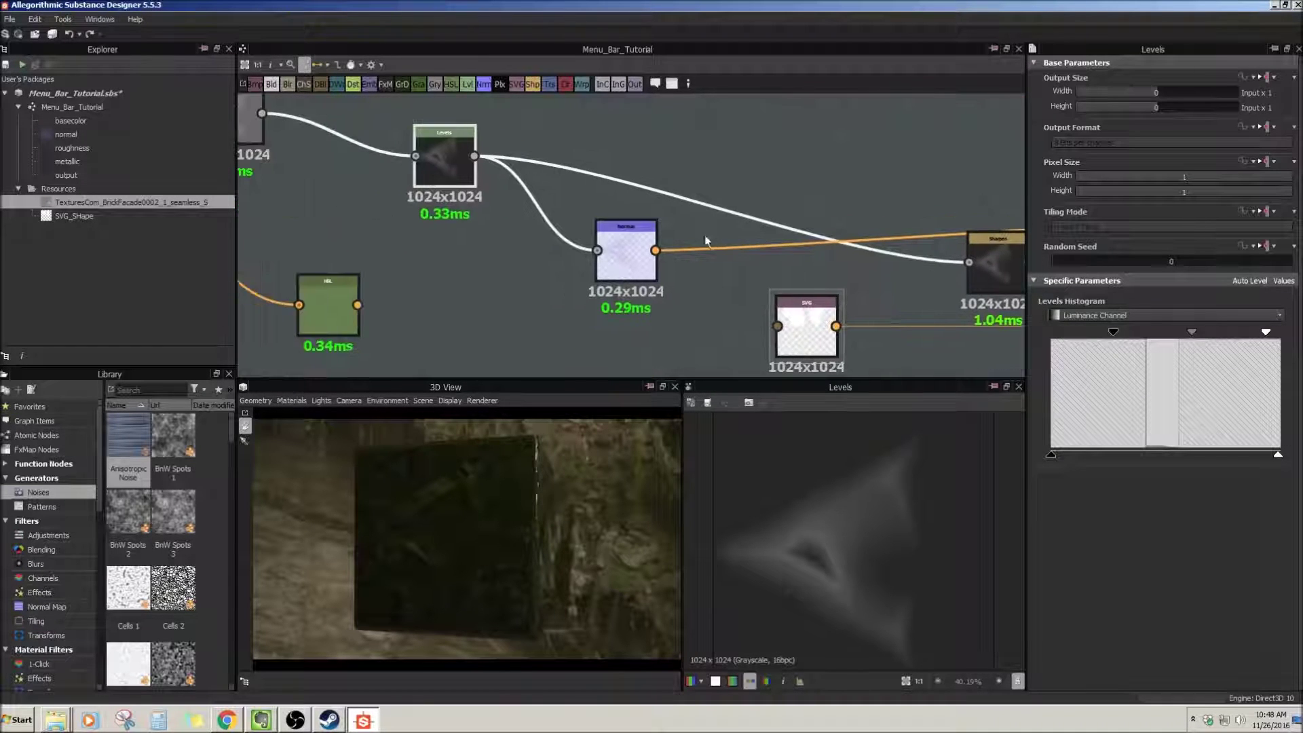
pyautogui.moveTo(970, 262); pyautogui.dragTo(581, 222, button='middle')
pyautogui.click(599, 222)
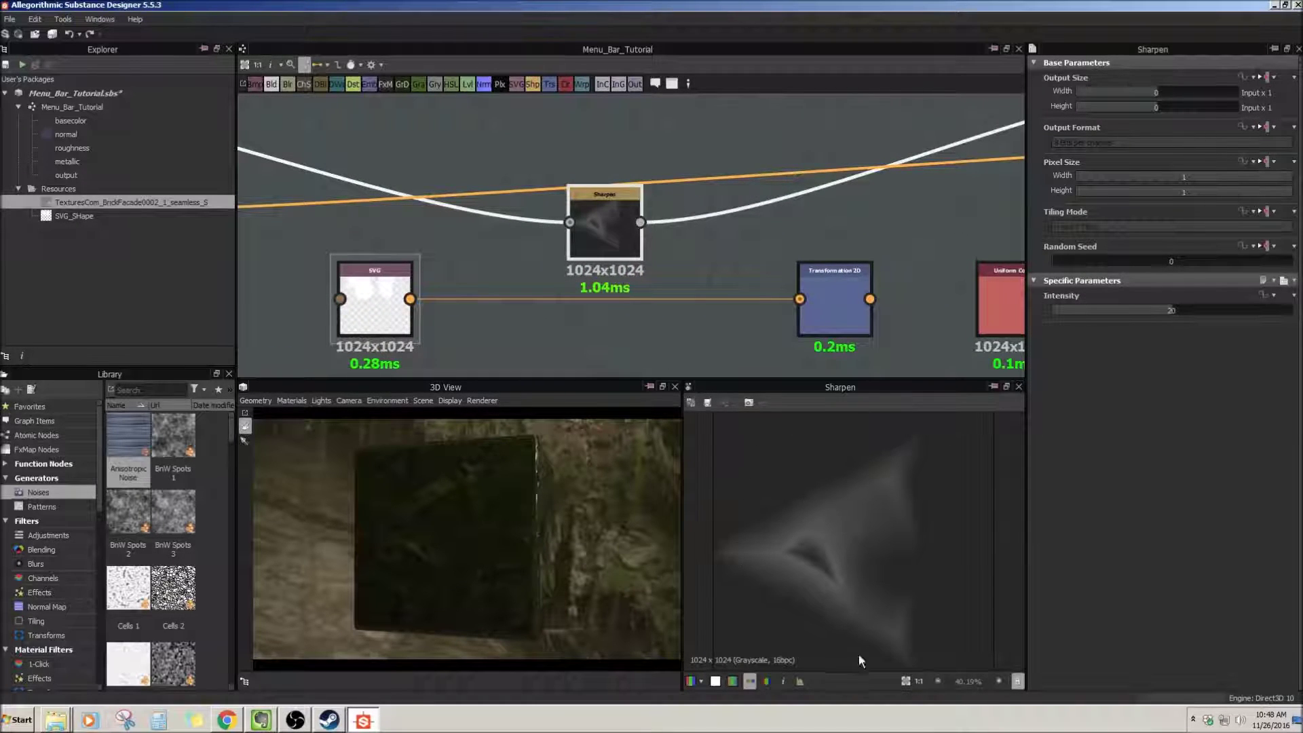
# Examine the dark triangular detail of the Sharpen result up close against the unsharpened Levels output.
pyautogui.scroll(4, 887, 496)
pyautogui.moveTo(883, 512); pyautogui.dragTo(895, 515, button='middle')
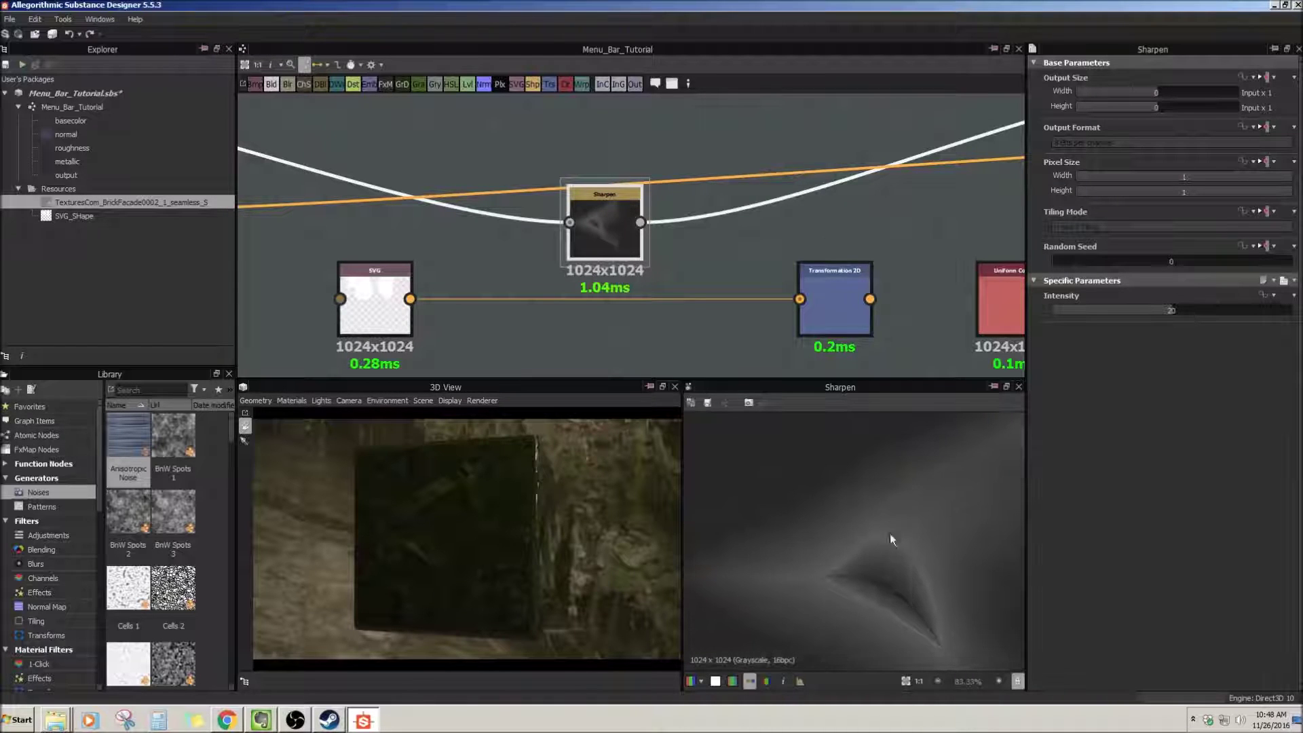
pyautogui.moveTo(420, 174)
pyautogui.mouseDown(button='middle')
pyautogui.moveTo(691, 178)
pyautogui.moveTo(521, 235)
pyautogui.mouseUp(button='middle')
pyautogui.click(360, 181)
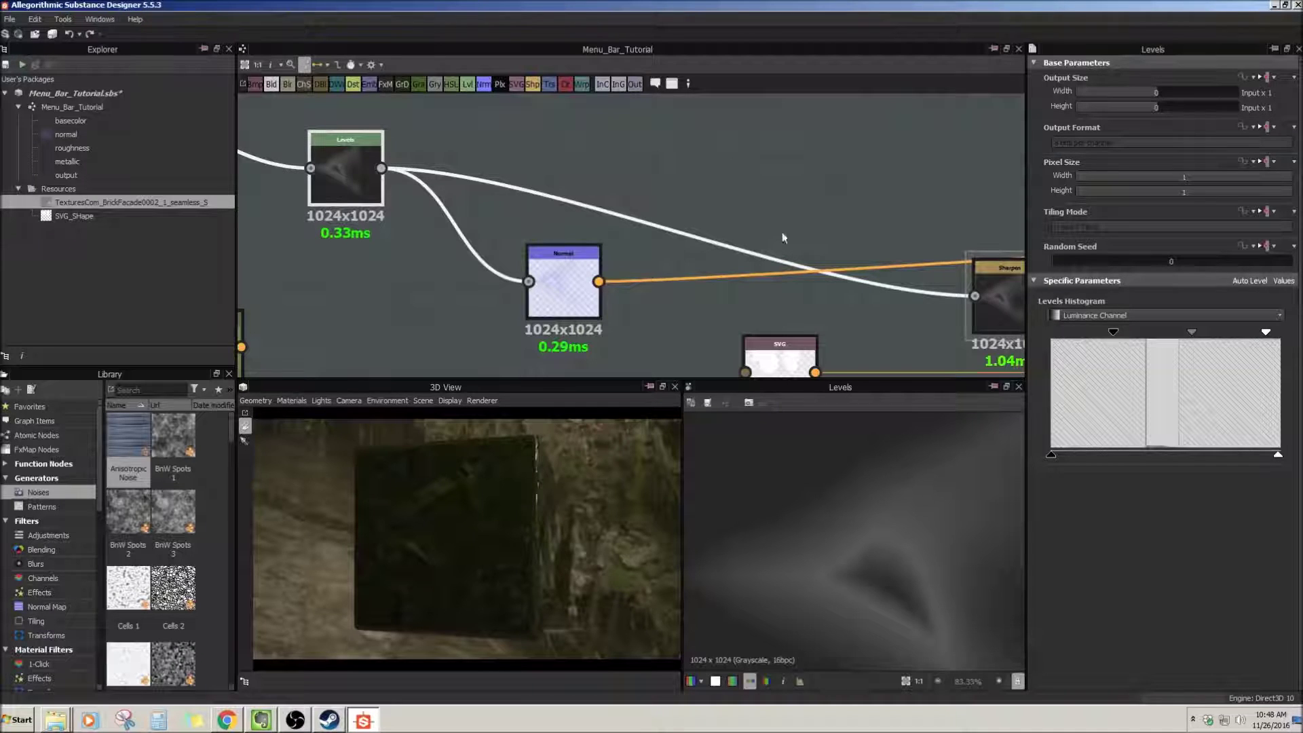
pyautogui.moveTo(776, 222); pyautogui.dragTo(448, 195, button='middle')
pyautogui.click(692, 270)
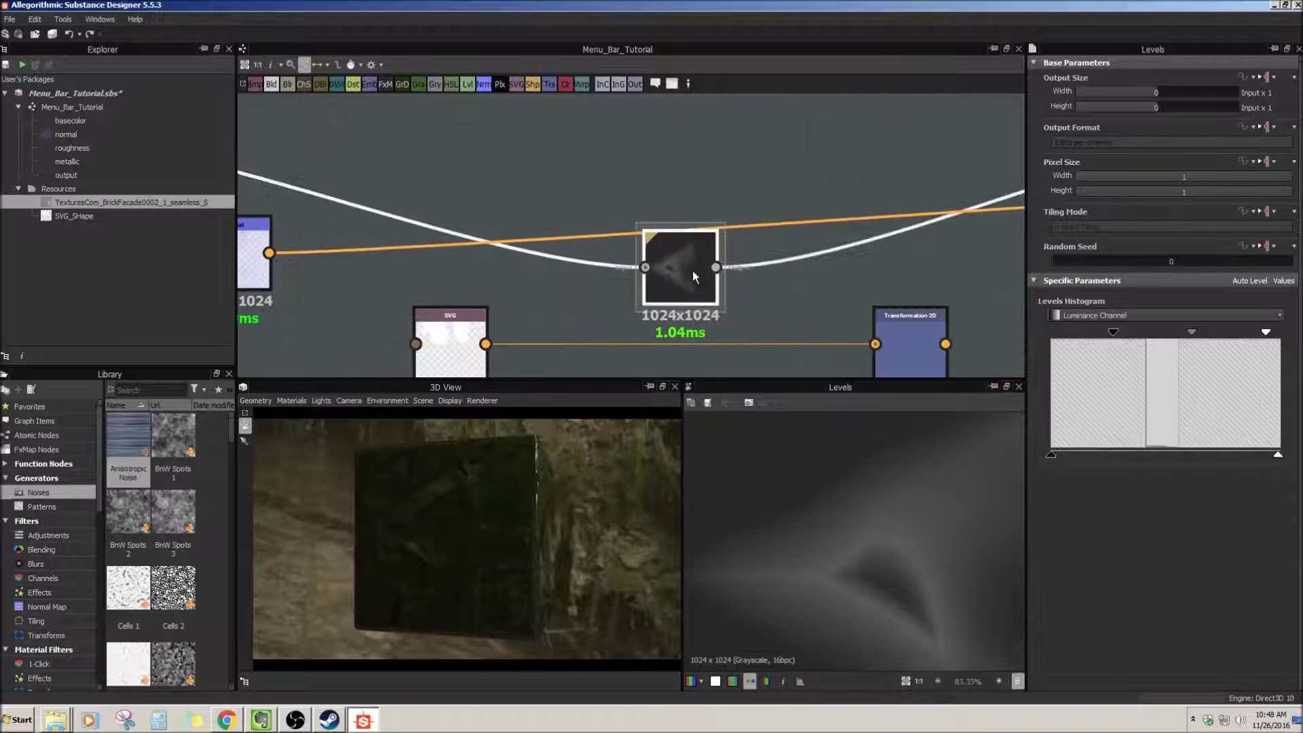
pyautogui.scroll(-2, 846, 499)
pyautogui.moveTo(804, 304); pyautogui.dragTo(626, 243, button='middle')
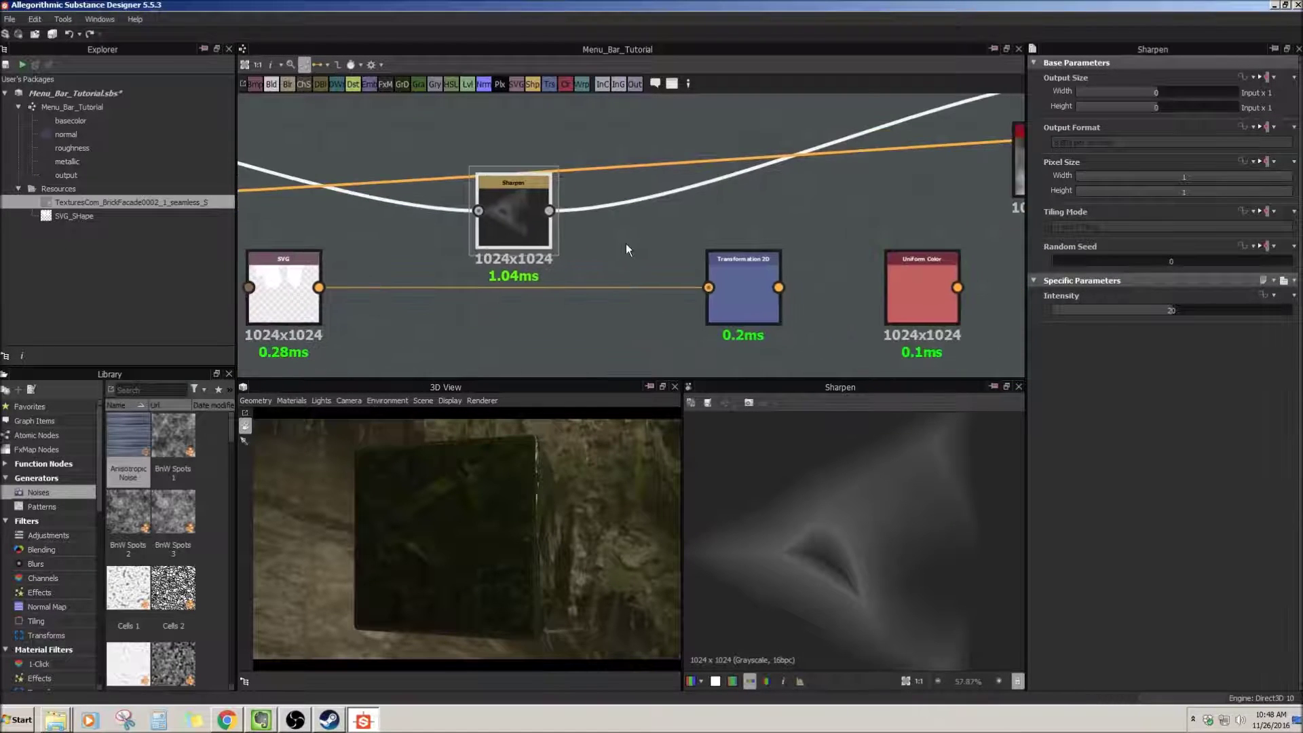
pyautogui.moveTo(615, 182); pyautogui.dragTo(612, 220, button='middle')
pyautogui.scroll(-2, 604, 231)
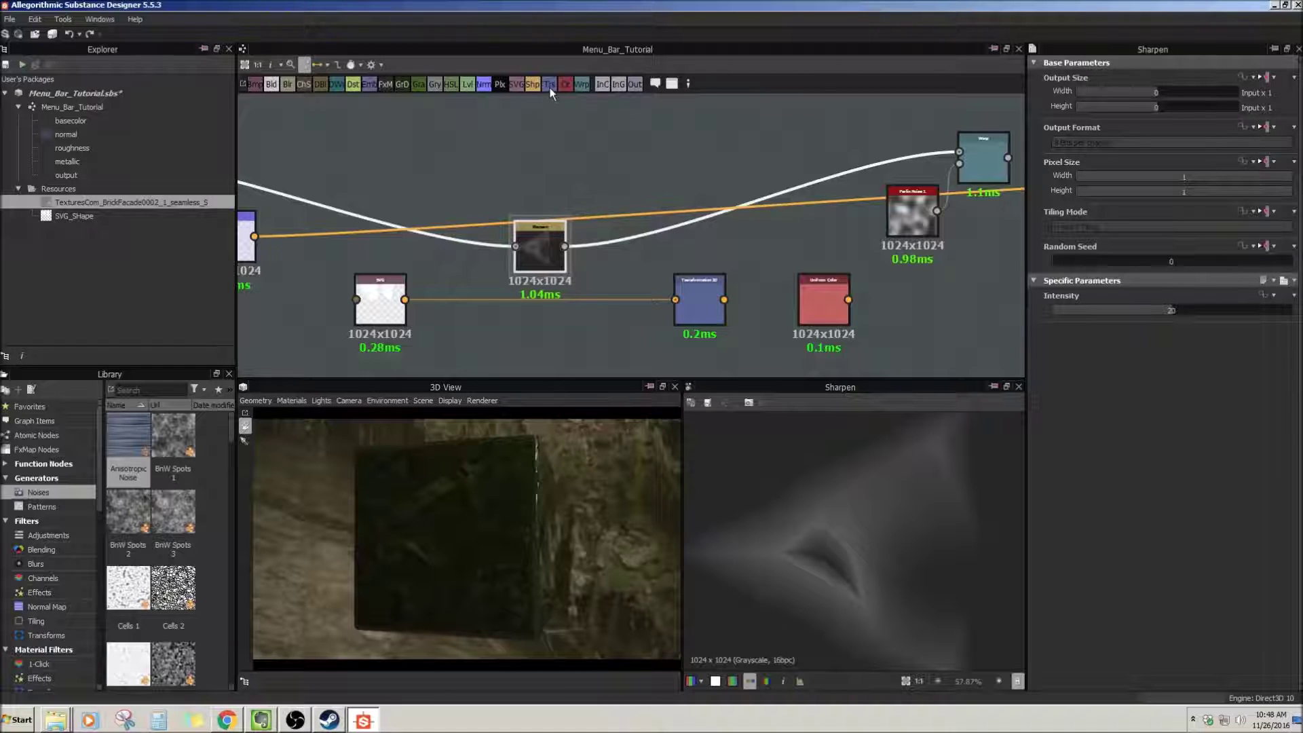
# Preview the SVG node that feeds the Transformation 2D node and select its rectangle and circle.
pyautogui.moveTo(655, 300); pyautogui.dragTo(669, 255, button='middle')
pyautogui.click(702, 267)
pyautogui.click(410, 273)
pyautogui.moveTo(591, 299); pyautogui.dragTo(539, 332, button='middle')
pyautogui.scroll(1, 531, 289)
pyautogui.click(856, 475)
pyautogui.scroll(-3, 858, 487)
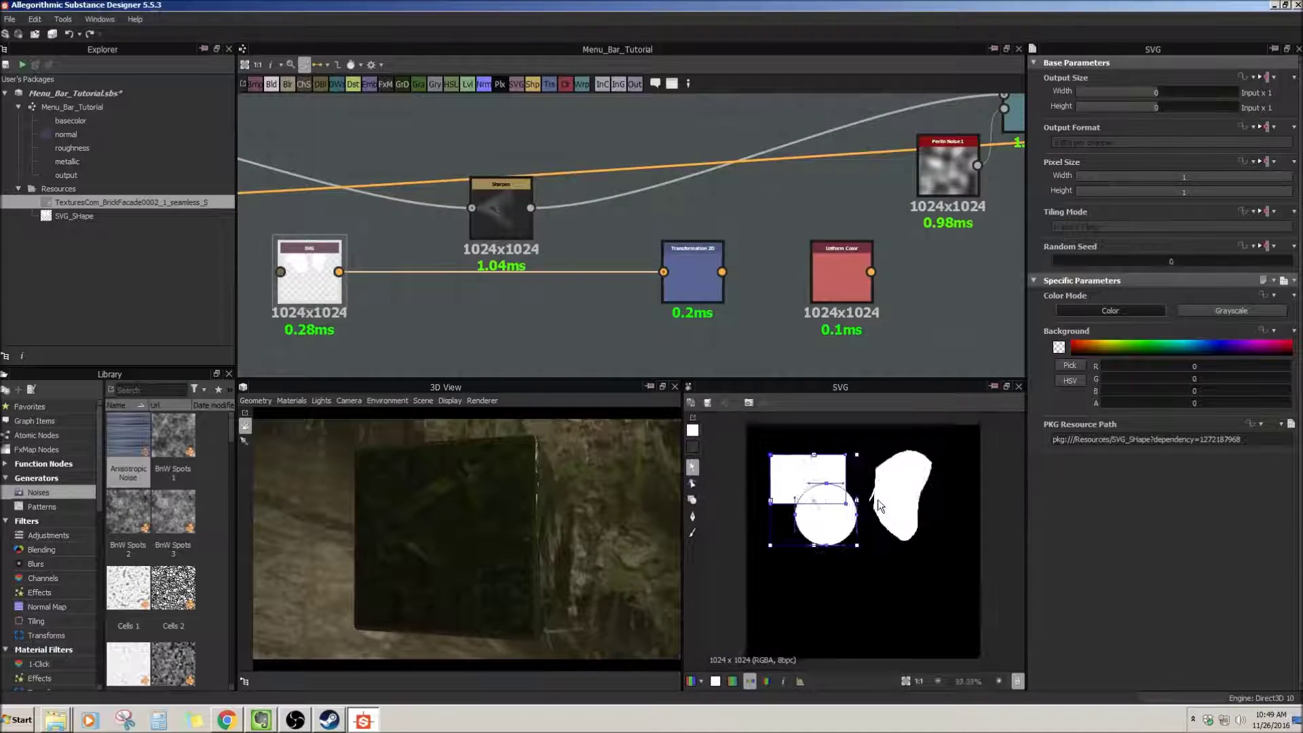
# Offset the Transformation 2D image to about X -0.09, Y -0.23 and replace its SVG input with the Sharpen node's output.
pyautogui.click(695, 293)
pyautogui.moveTo(918, 573); pyautogui.dragTo(855, 621)
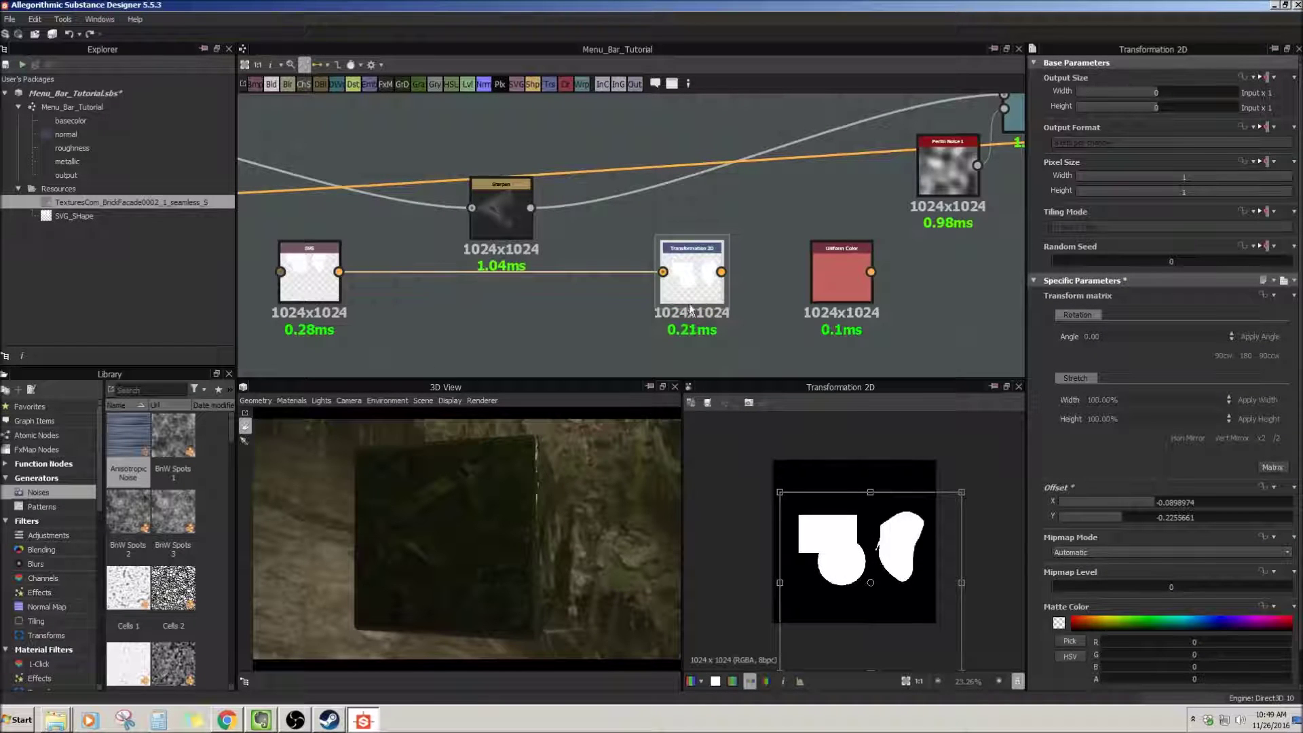
pyautogui.moveTo(531, 208); pyautogui.dragTo(663, 272)
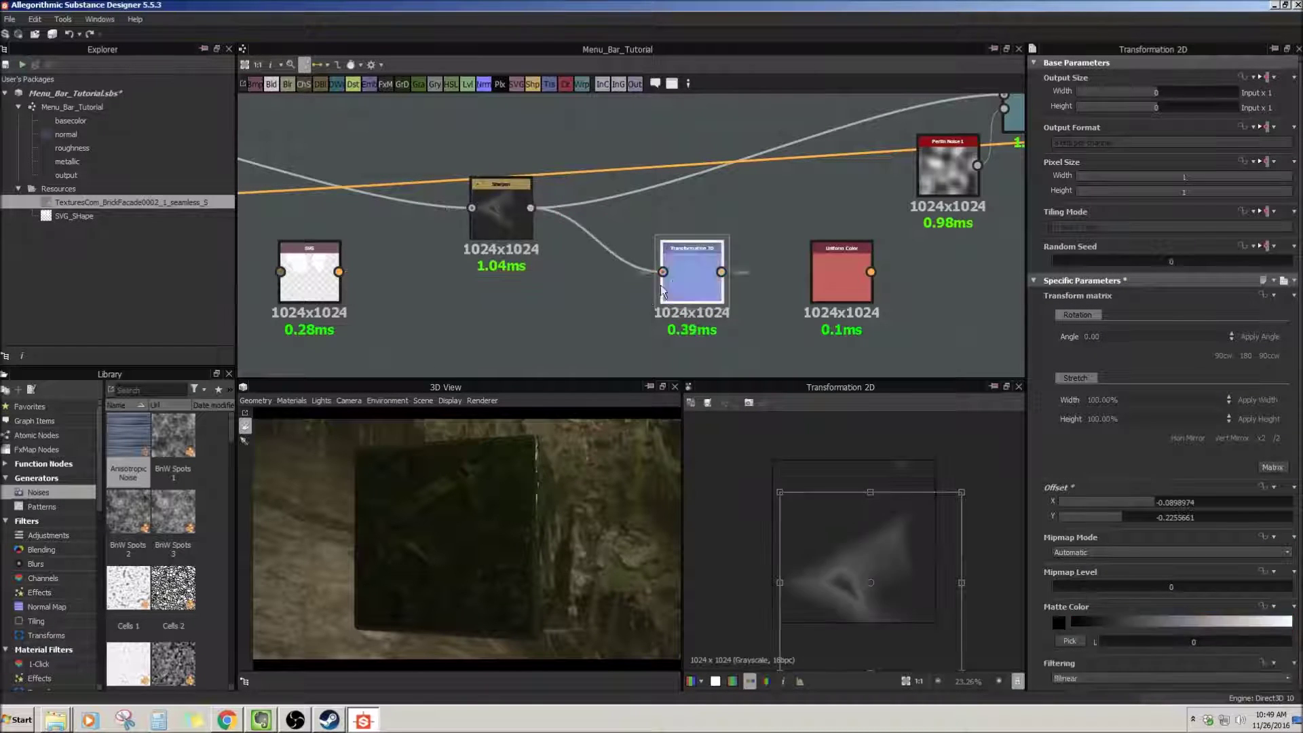
# Rotate the Transformation 2D frame clockwise and shift it to an offset of about X -0.49, Y 0.28.
pyautogui.moveTo(883, 552); pyautogui.dragTo(873, 511)
pyautogui.moveTo(951, 450); pyautogui.dragTo(933, 478)
pyautogui.moveTo(894, 516)
pyautogui.mouseDown()
pyautogui.moveTo(906, 504)
pyautogui.moveTo(934, 515)
pyautogui.moveTo(908, 514)
pyautogui.mouseUp()
pyautogui.moveTo(968, 620); pyautogui.dragTo(969, 524)
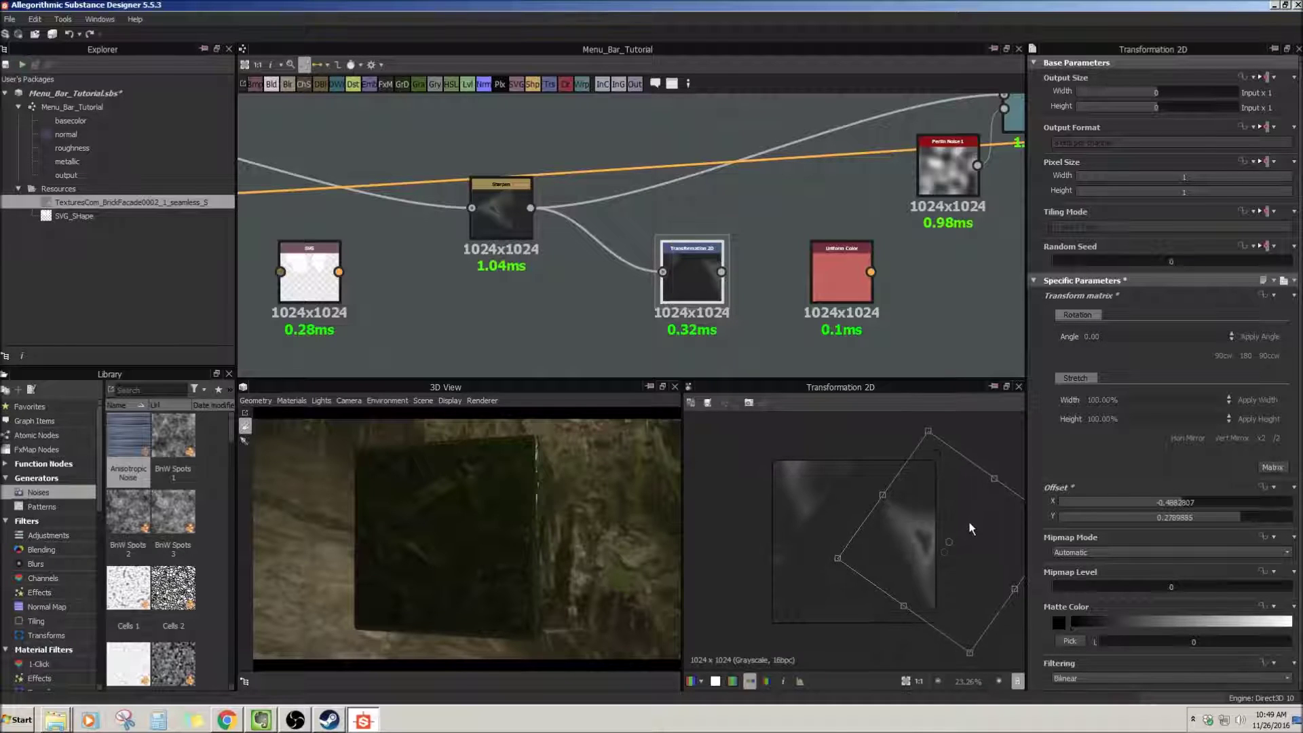
# Preview the Uniform Color node beside the Transformation 2D node and bring up its parameters.
pyautogui.click(776, 324)
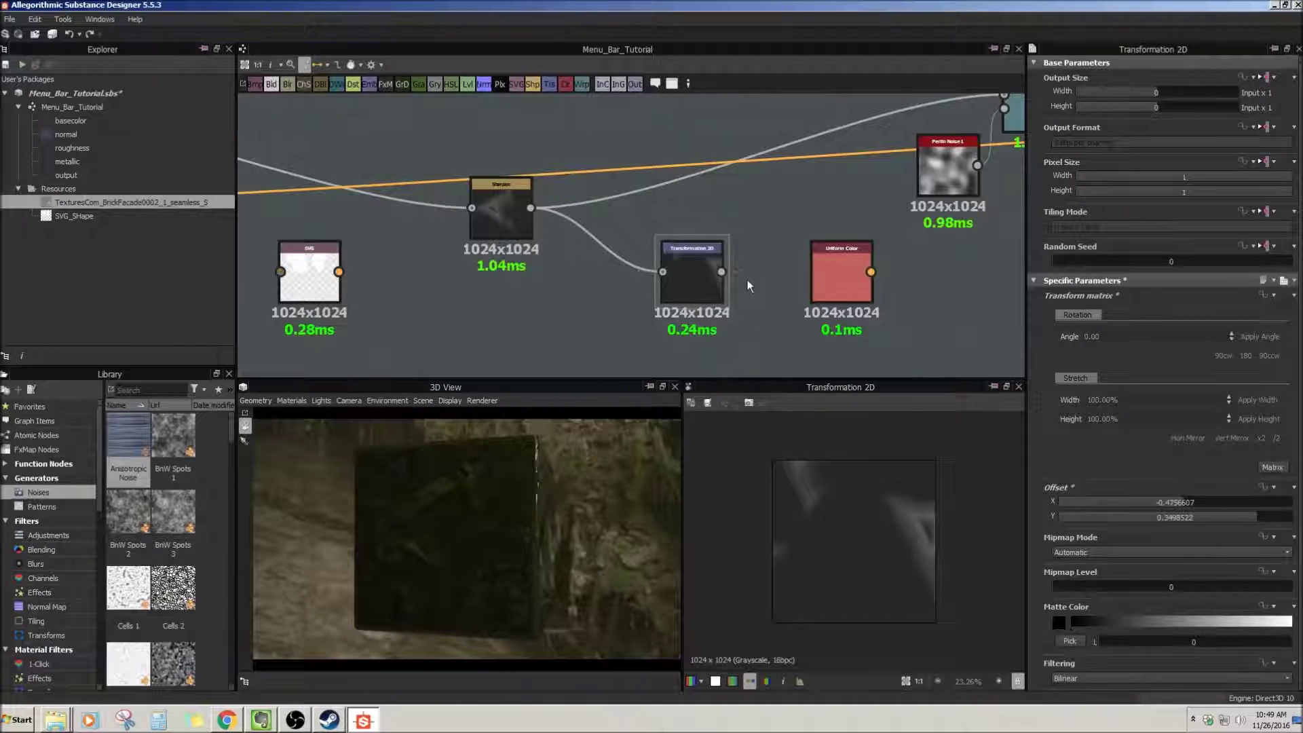
pyautogui.moveTo(750, 279); pyautogui.dragTo(660, 310, button='middle')
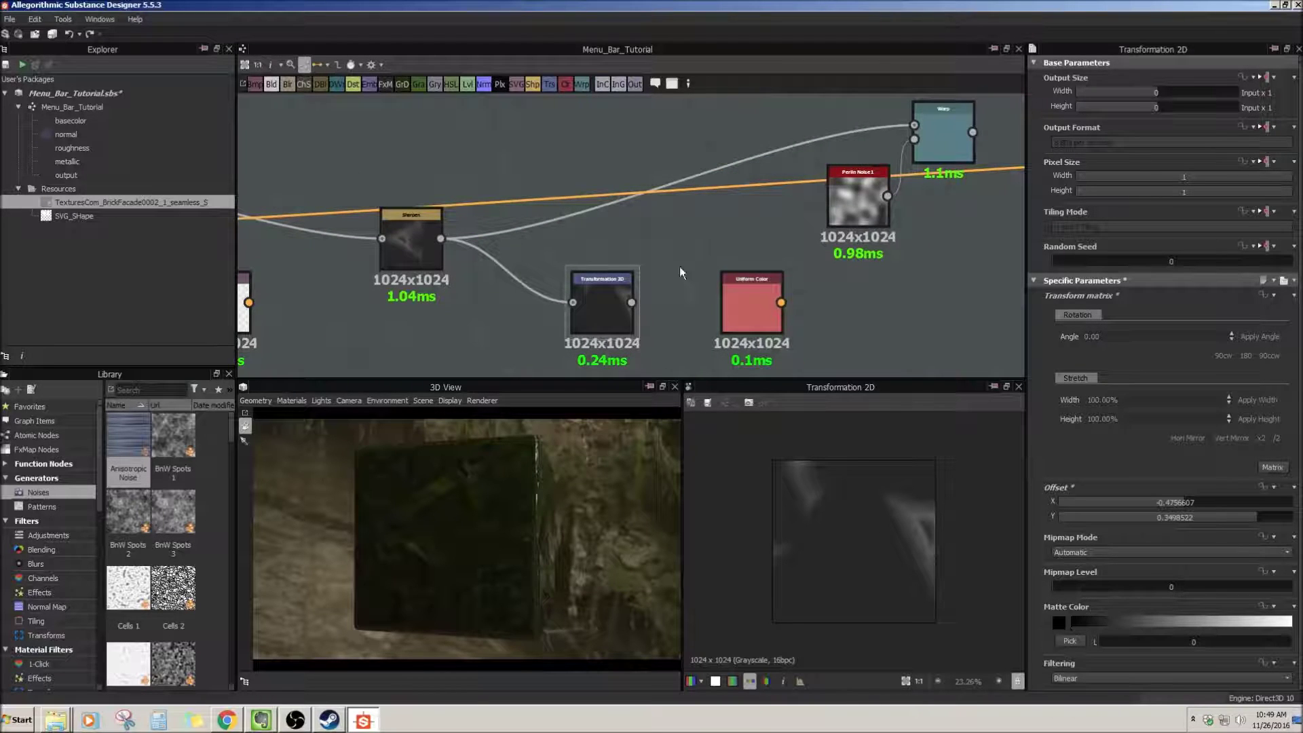
pyautogui.moveTo(678, 266); pyautogui.dragTo(657, 233, button='middle')
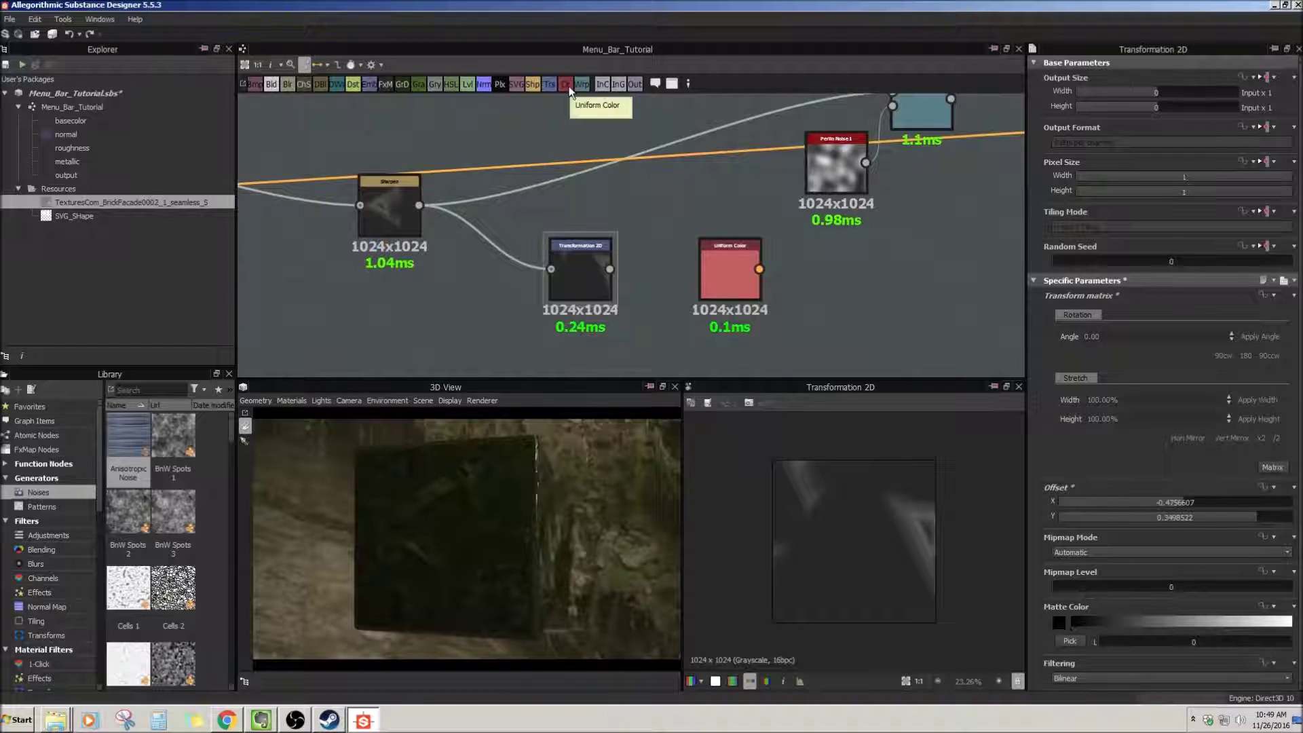
pyautogui.moveTo(731, 273); pyautogui.dragTo(653, 254, button='middle')
pyautogui.click(653, 254)
pyautogui.moveTo(815, 265); pyautogui.dragTo(706, 280, button='middle')
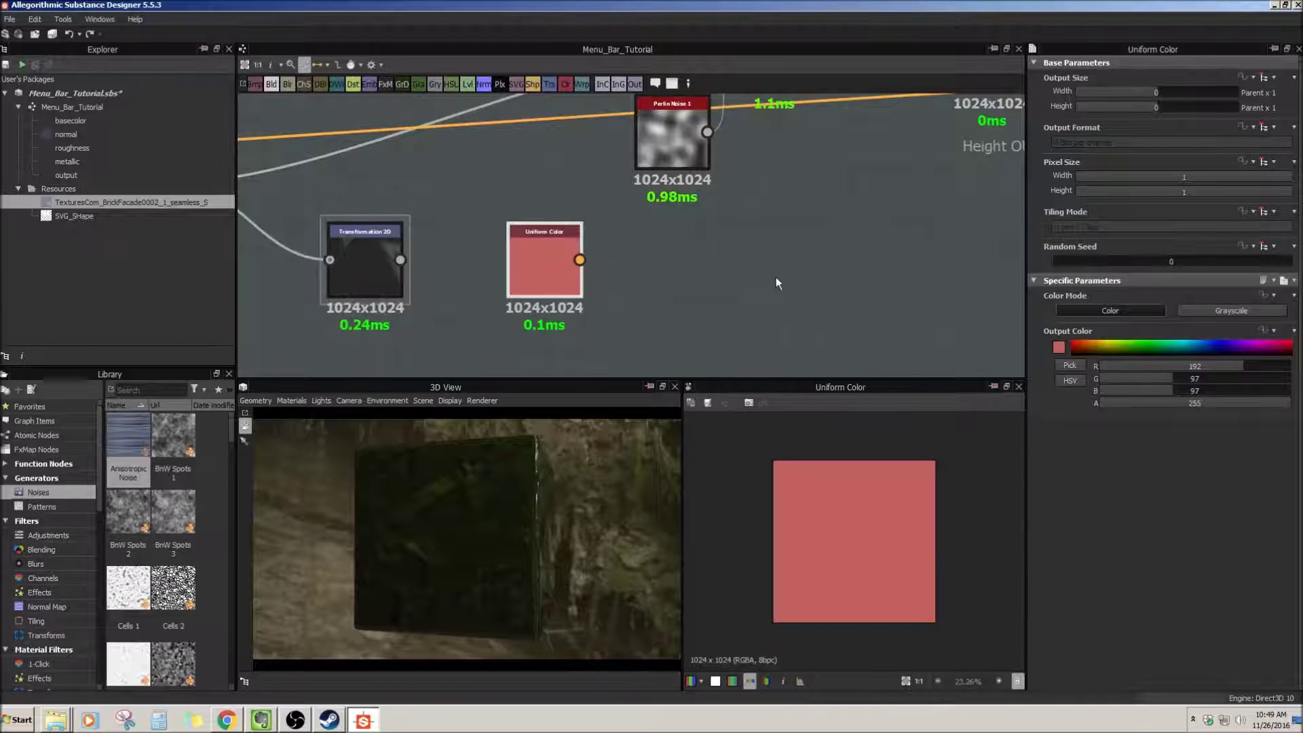
# Change the Uniform Color node's output colour to a pale yellow-green of R 200, G 201, B 152.
pyautogui.moveTo(1127, 343)
pyautogui.mouseDown()
pyautogui.moveTo(1222, 345)
pyautogui.moveTo(1108, 345)
pyautogui.mouseUp()
pyautogui.click(1059, 348)
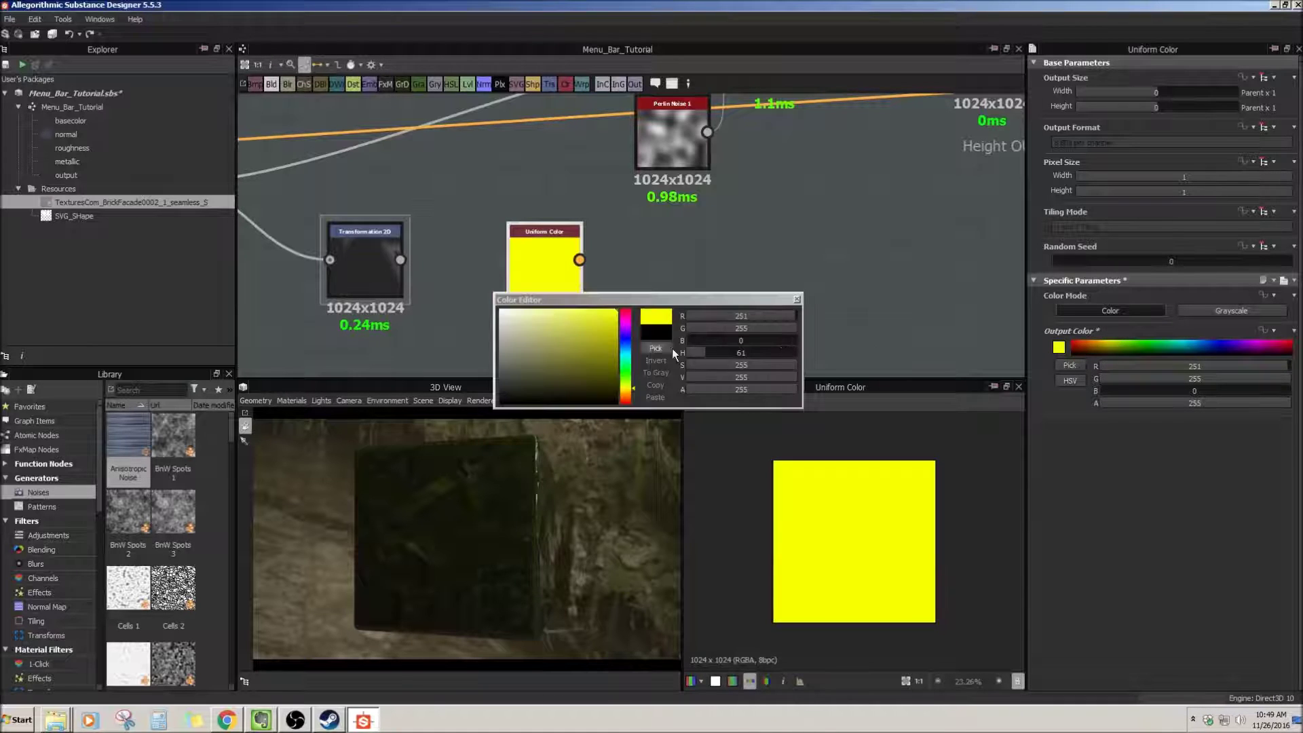
pyautogui.click(527, 329)
pyautogui.click(804, 226)
pyautogui.click(798, 300)
# Connect the Uniform Color node's output to the Base Color output node and view the colour on the 3D model.
pyautogui.scroll(-4, 820, 259)
pyautogui.moveTo(809, 255); pyautogui.dragTo(745, 289, button='middle')
pyautogui.moveTo(641, 295); pyautogui.dragTo(932, 148)
pyautogui.moveTo(503, 499); pyautogui.dragTo(515, 544)
pyautogui.scroll(5, 484, 530)
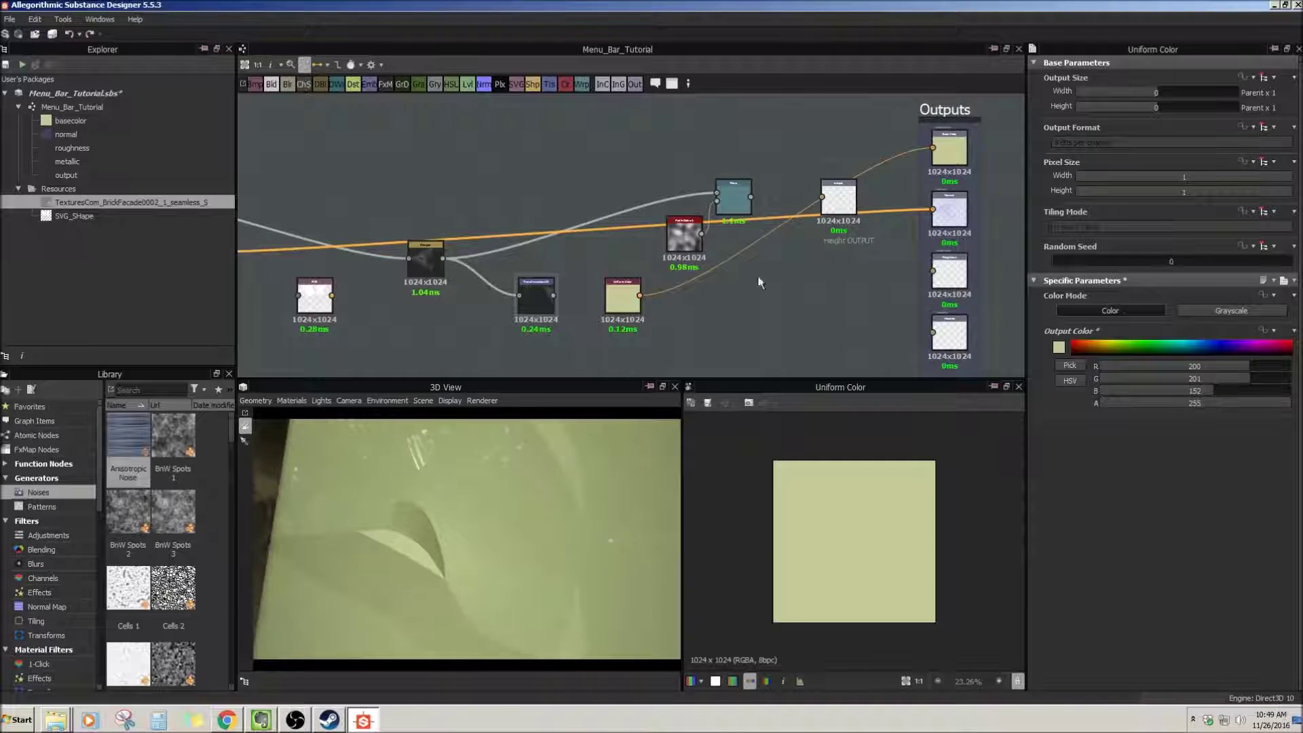
# Preview the Warp node, followed by the Sharpen node that supplies its image input.
pyautogui.scroll(5, 720, 318)
pyautogui.moveTo(735, 269); pyautogui.dragTo(740, 304, button='middle')
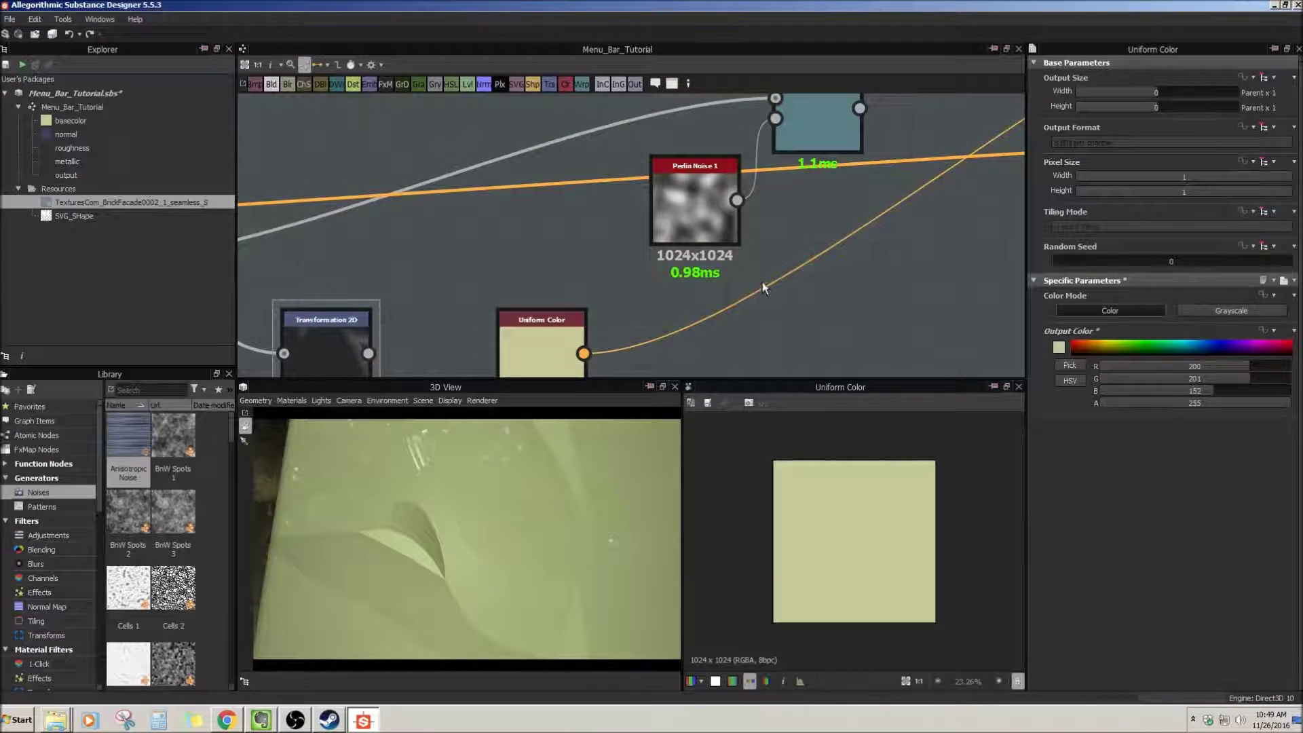
pyautogui.moveTo(784, 239); pyautogui.dragTo(647, 274, button='middle')
pyautogui.click(646, 231)
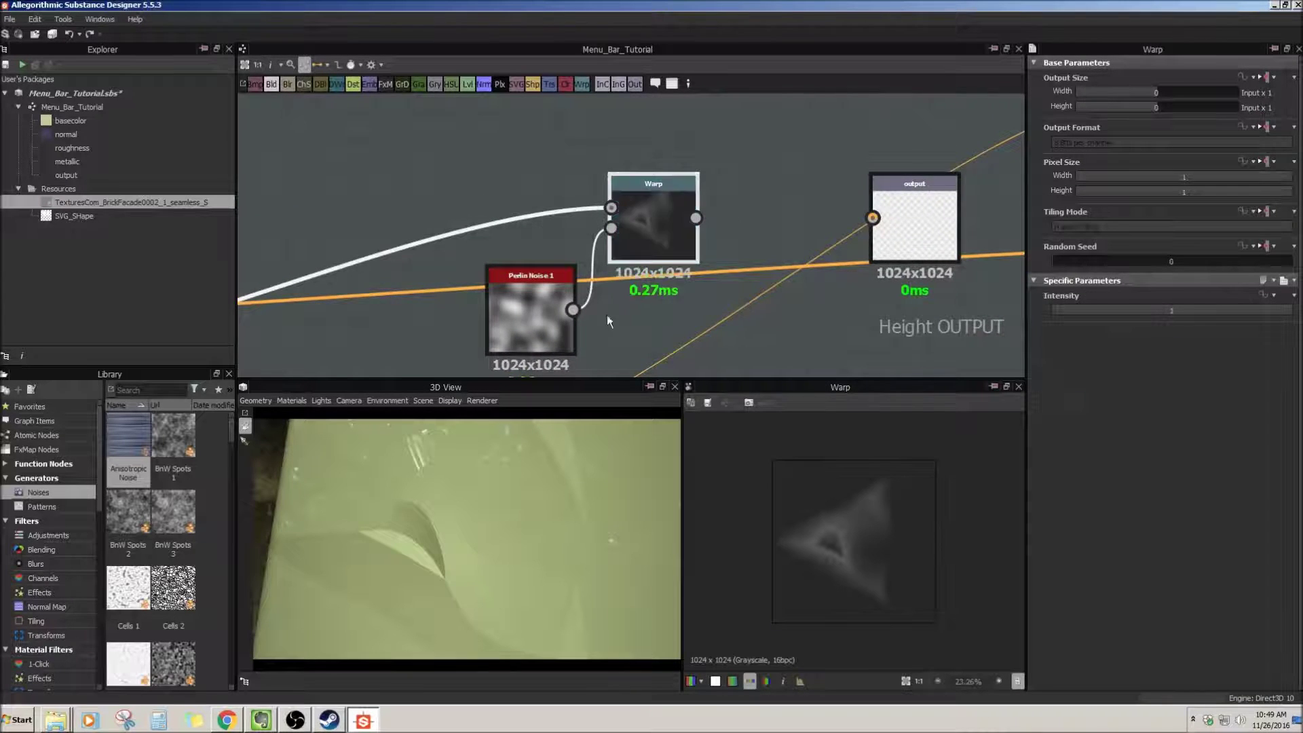
pyautogui.scroll(-2, 591, 312)
pyautogui.moveTo(576, 314); pyautogui.dragTo(630, 303, button='middle')
pyautogui.scroll(1, 631, 303)
pyautogui.moveTo(540, 292); pyautogui.dragTo(776, 244, button='middle')
pyautogui.scroll(2, 747, 258)
pyautogui.scroll(-3, 777, 245)
pyautogui.click(463, 287)
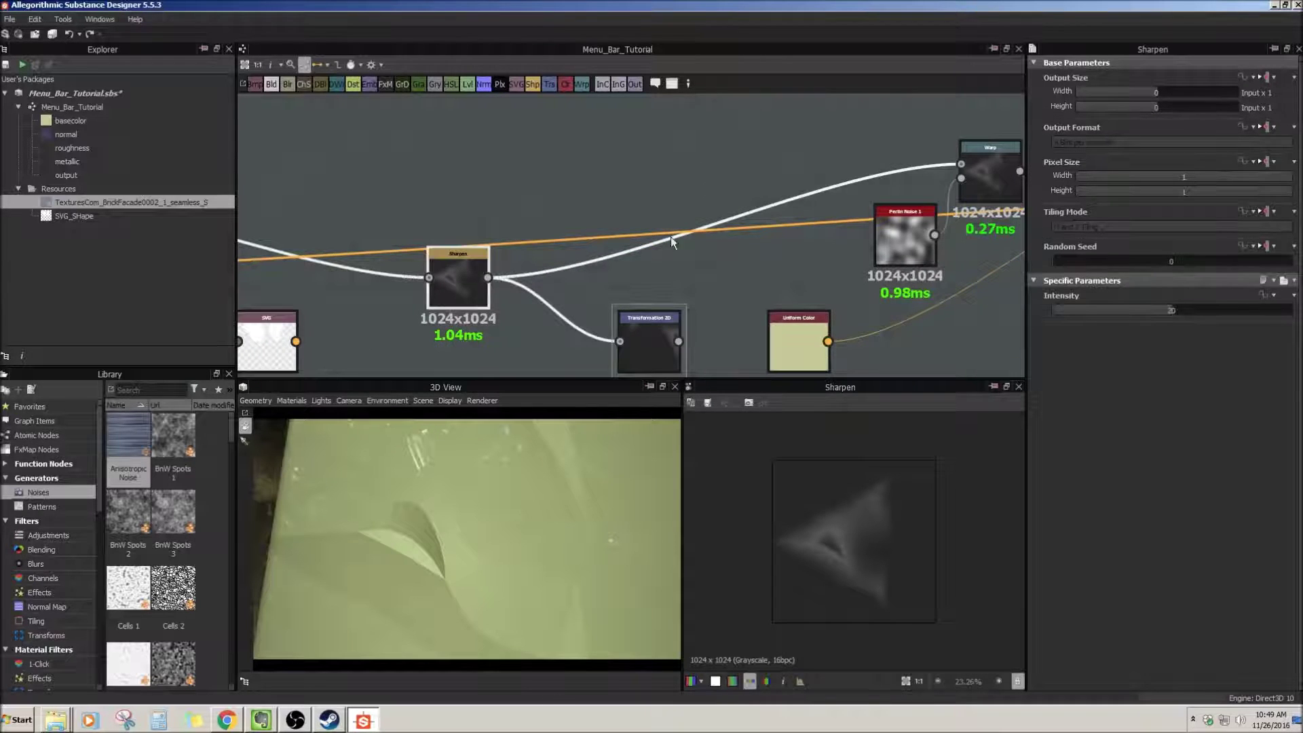
# Move Perlin Noise 1 aside, replace it with a BnW Spots 1 noise as the Warp node's gradient input, and preview the Warp.
pyautogui.moveTo(905, 207); pyautogui.dragTo(631, 237, button='middle')
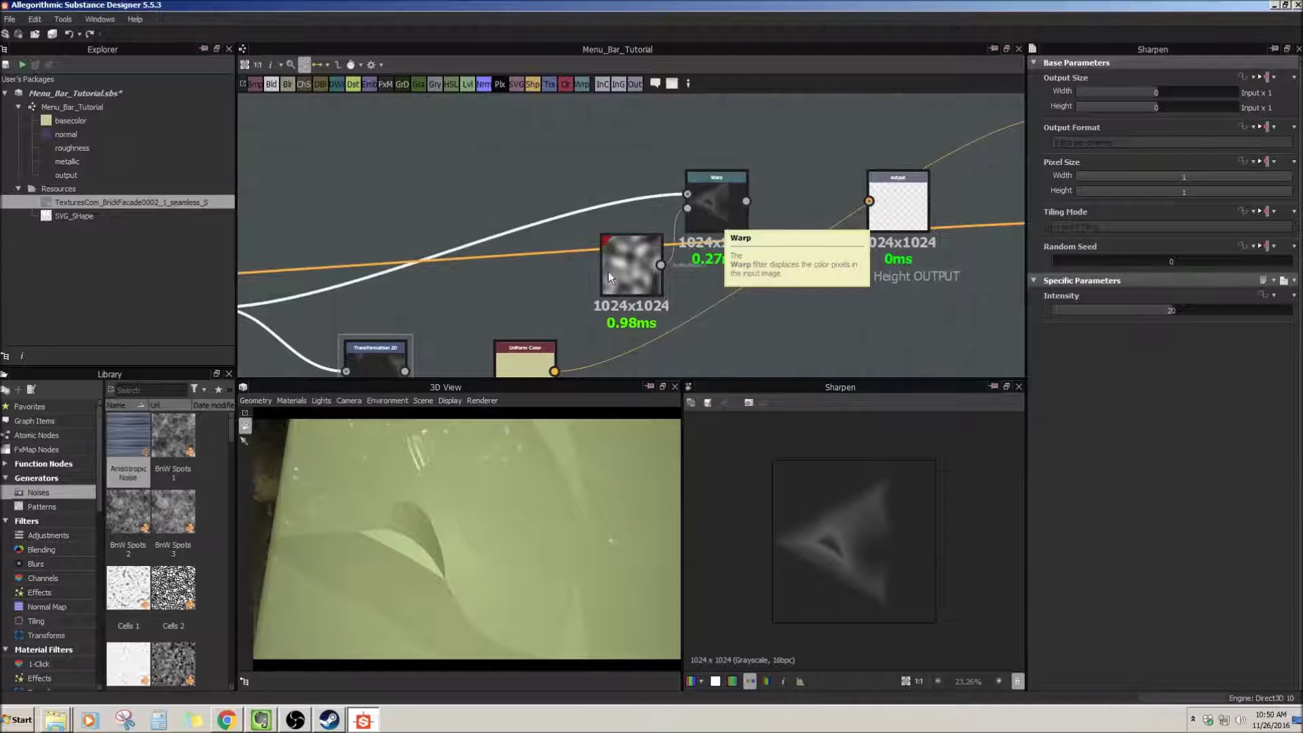
pyautogui.moveTo(611, 278); pyautogui.dragTo(581, 291)
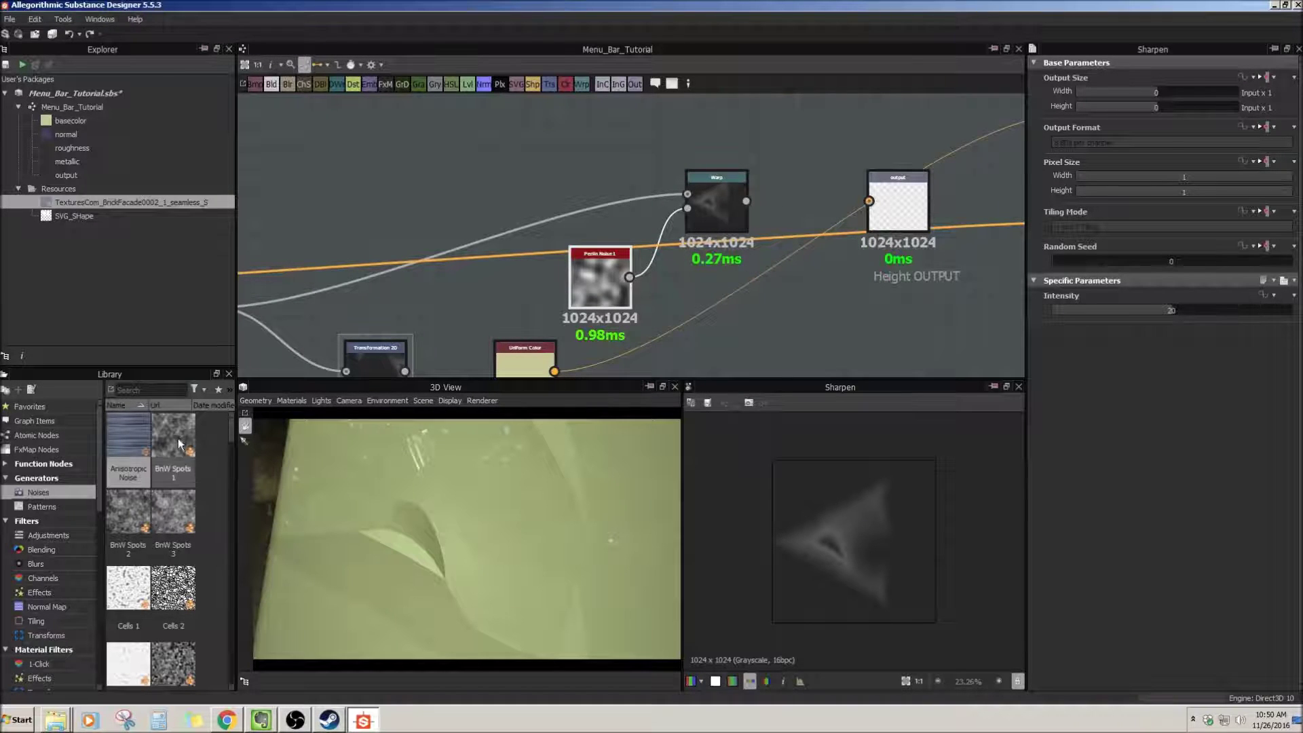
pyautogui.moveTo(179, 453); pyautogui.dragTo(687, 194)
pyautogui.click(705, 211)
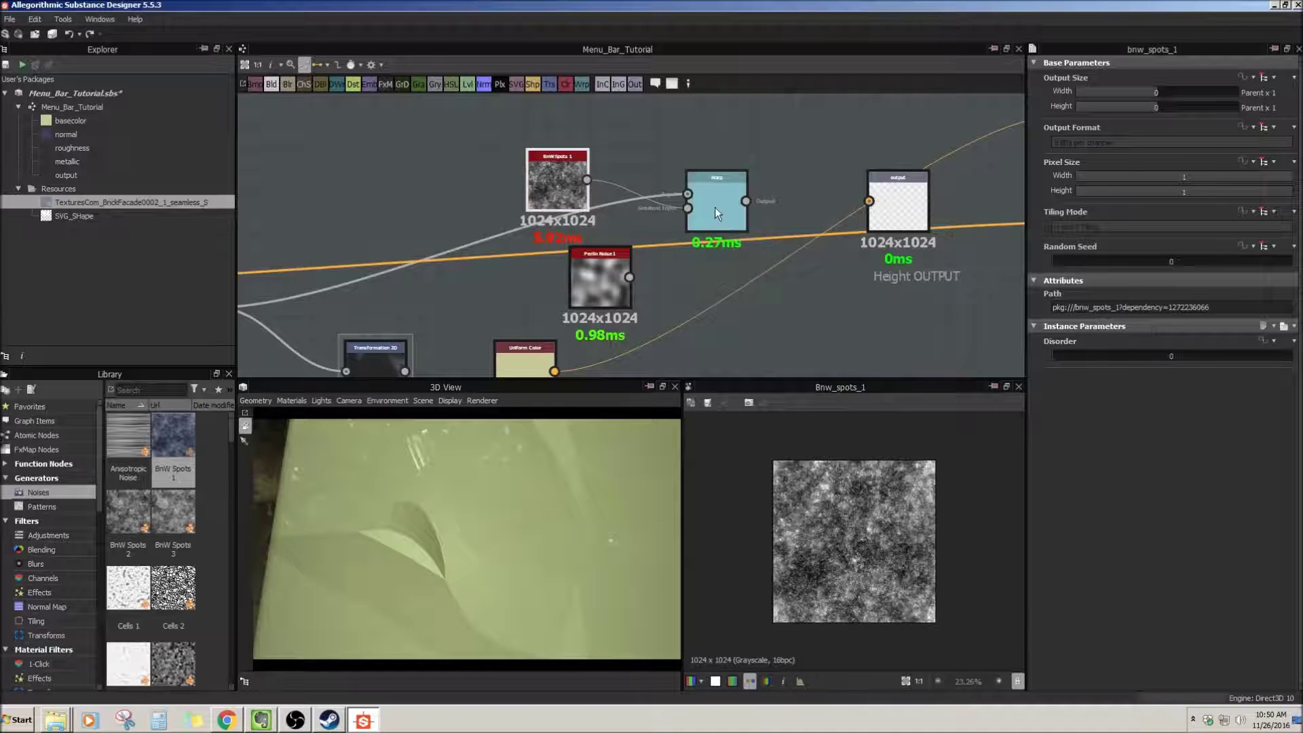
pyautogui.doubleClick(717, 207)
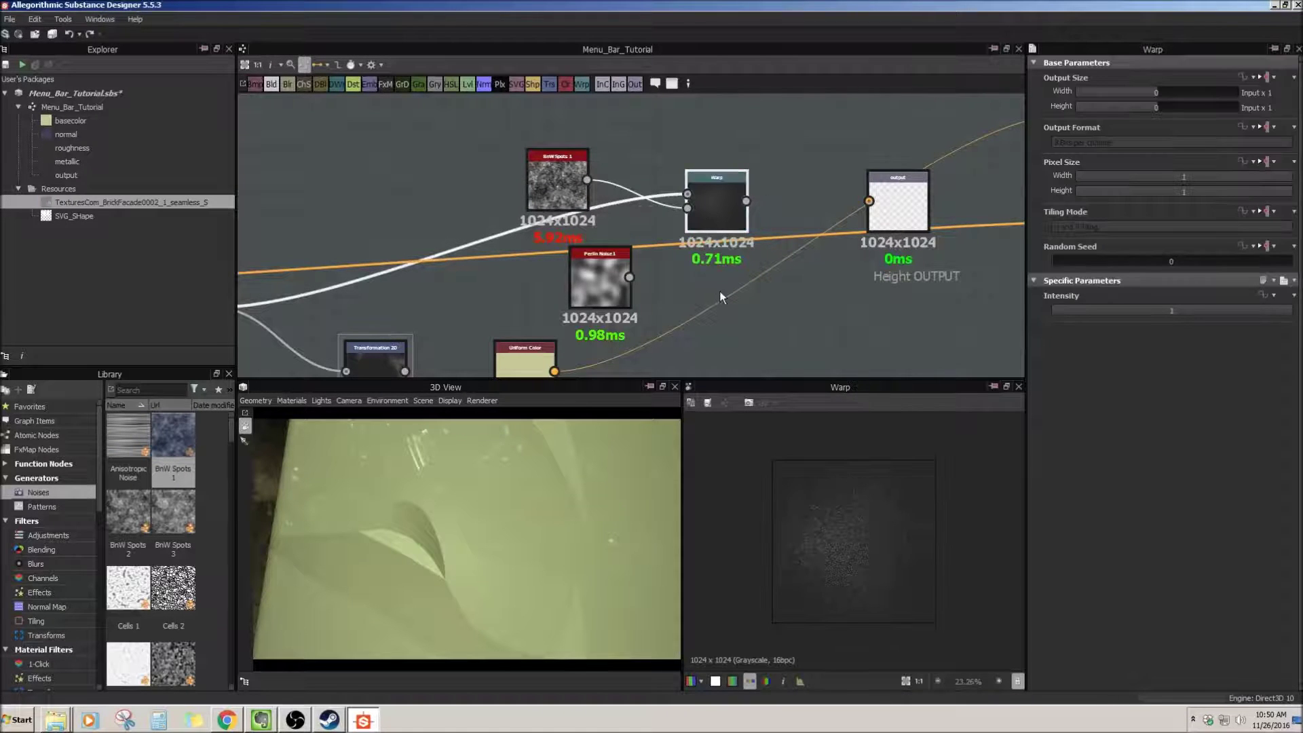
# Try a Disorder of 19.32 on the BnW Spots 1 node, undo it, and change its random seed instead.
pyautogui.scroll(3, 683, 293)
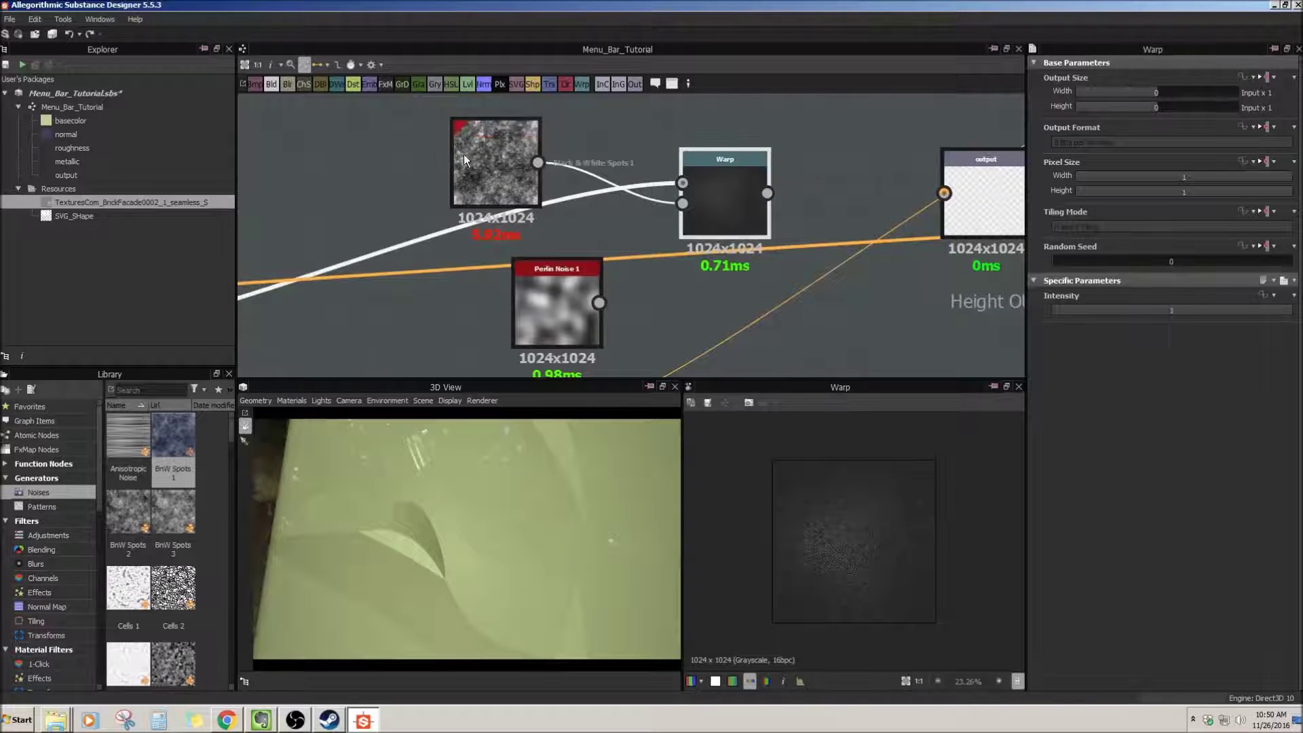
pyautogui.click(499, 166)
pyautogui.click(1098, 357)
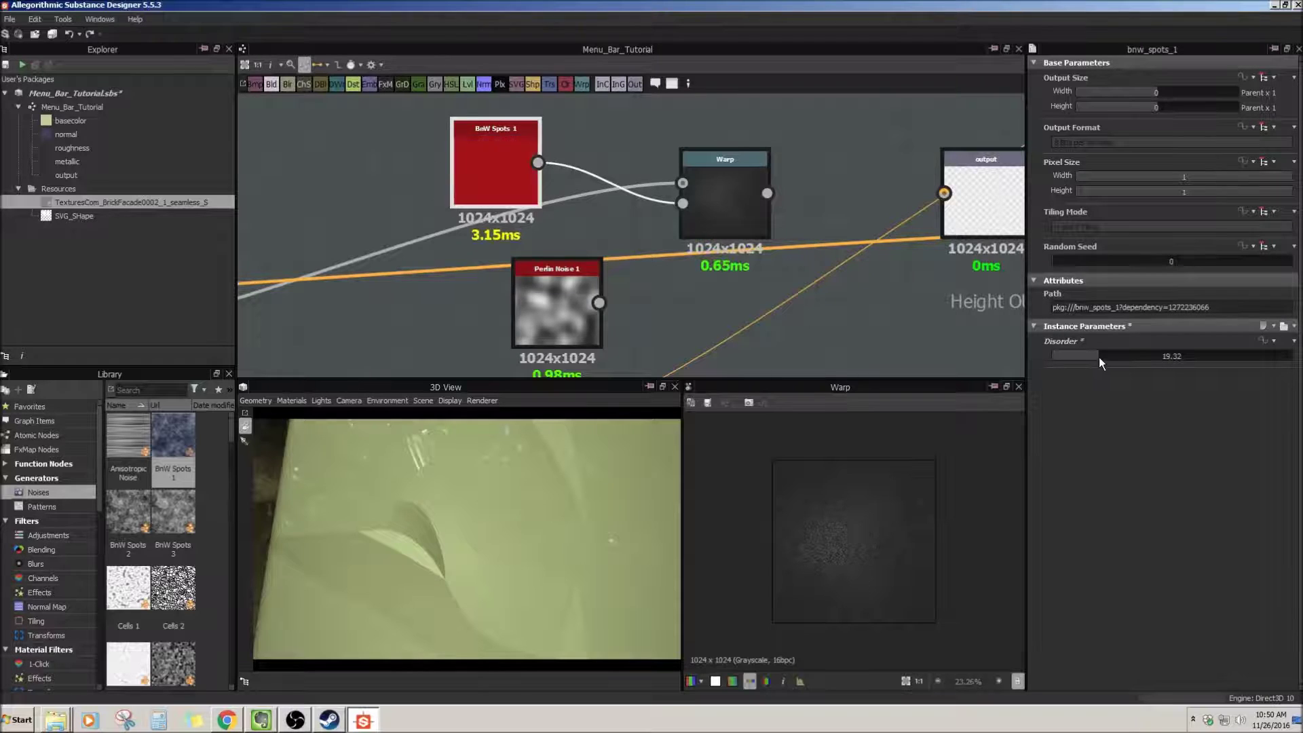
pyautogui.hotkey('ctrl', 'z')
pyautogui.click(1098, 262)
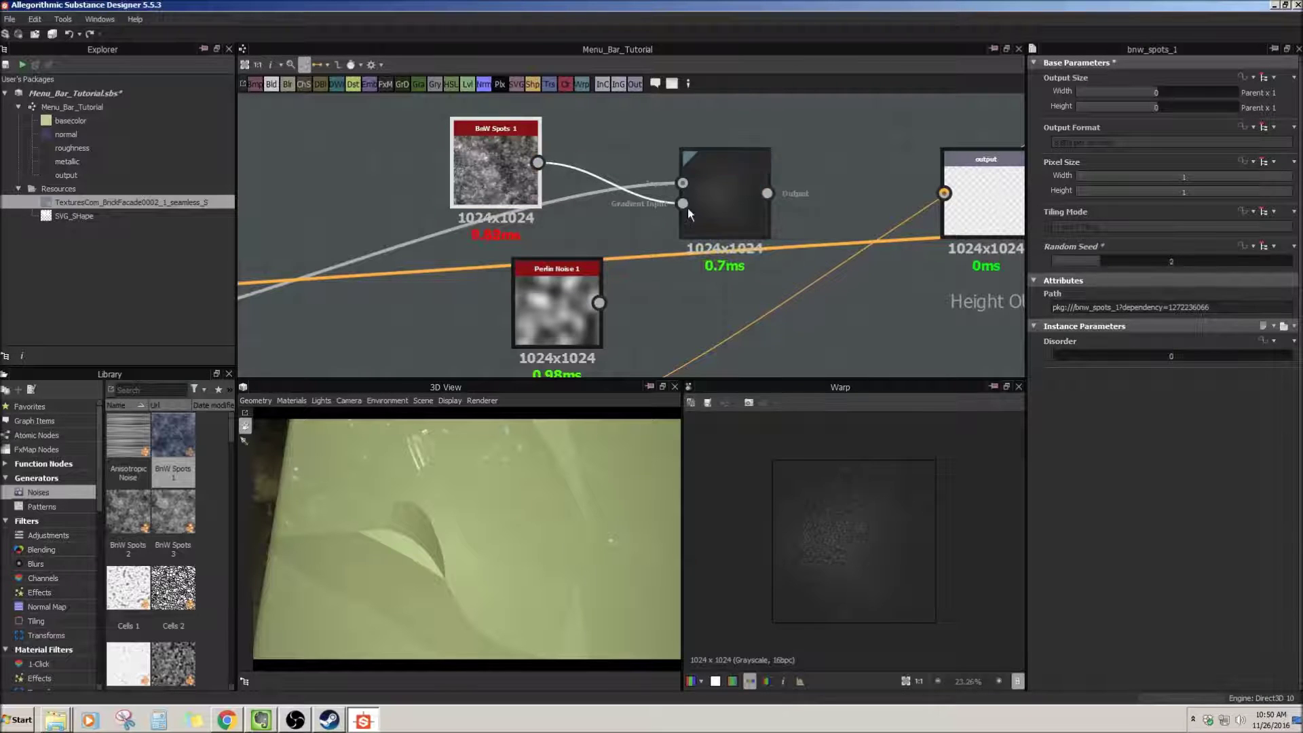
# Delete the BnW Spots 1 node and reconnect Perlin Noise 1 to the Warp node's gradient input.
pyautogui.press('Delete')
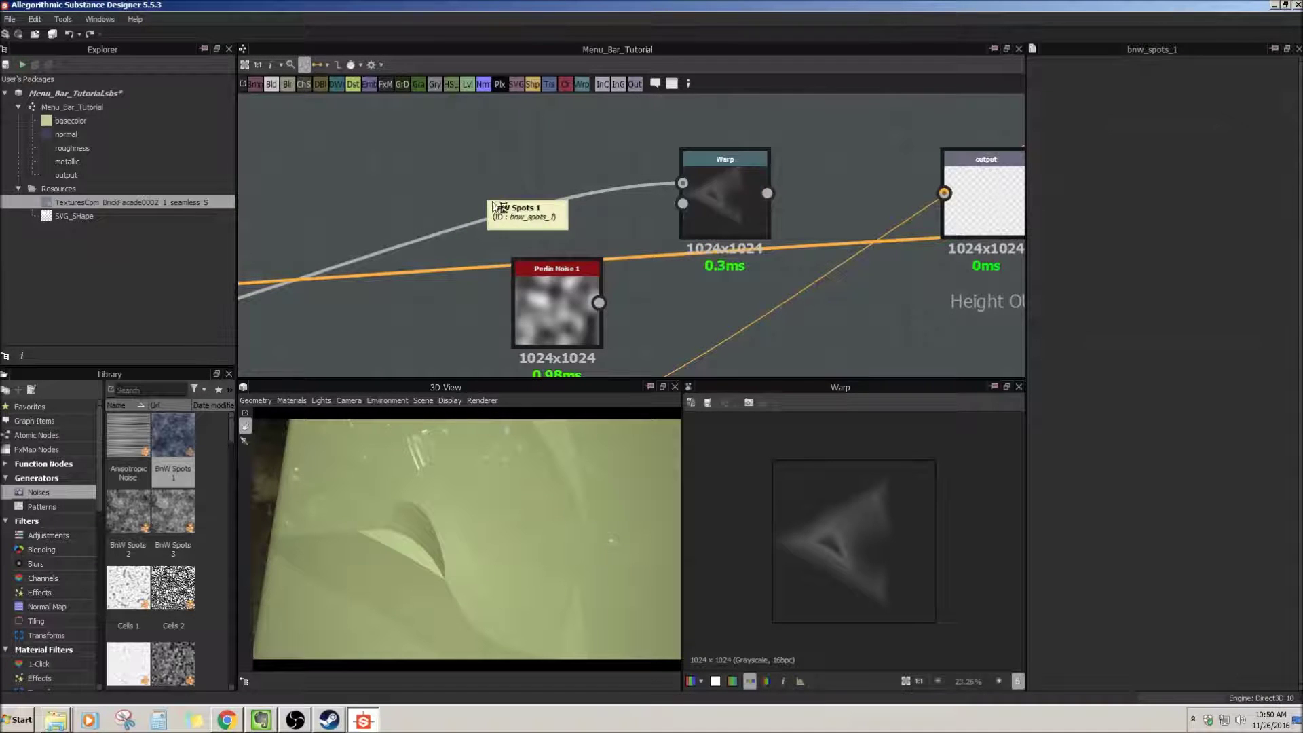
pyautogui.moveTo(593, 303); pyautogui.dragTo(682, 203)
pyautogui.click(730, 204)
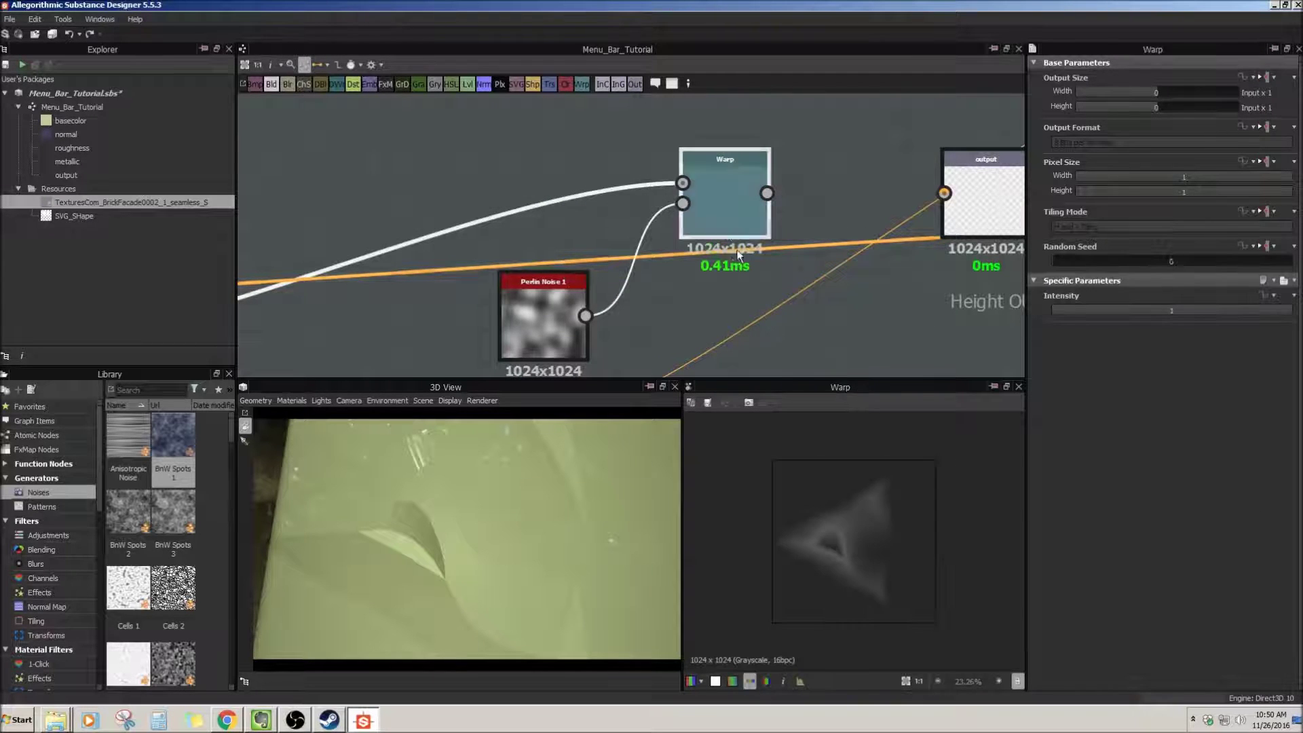
# Set the random seed of Perlin Noise 1 to 7 to vary the Warp distortion.
pyautogui.moveTo(538, 246); pyautogui.dragTo(616, 221, button='middle')
pyautogui.scroll(-3, 640, 205)
pyautogui.scroll(3, 840, 175)
pyautogui.moveTo(840, 175); pyautogui.dragTo(731, 182, button='middle')
pyautogui.scroll(1, 686, 209)
pyautogui.click(441, 319)
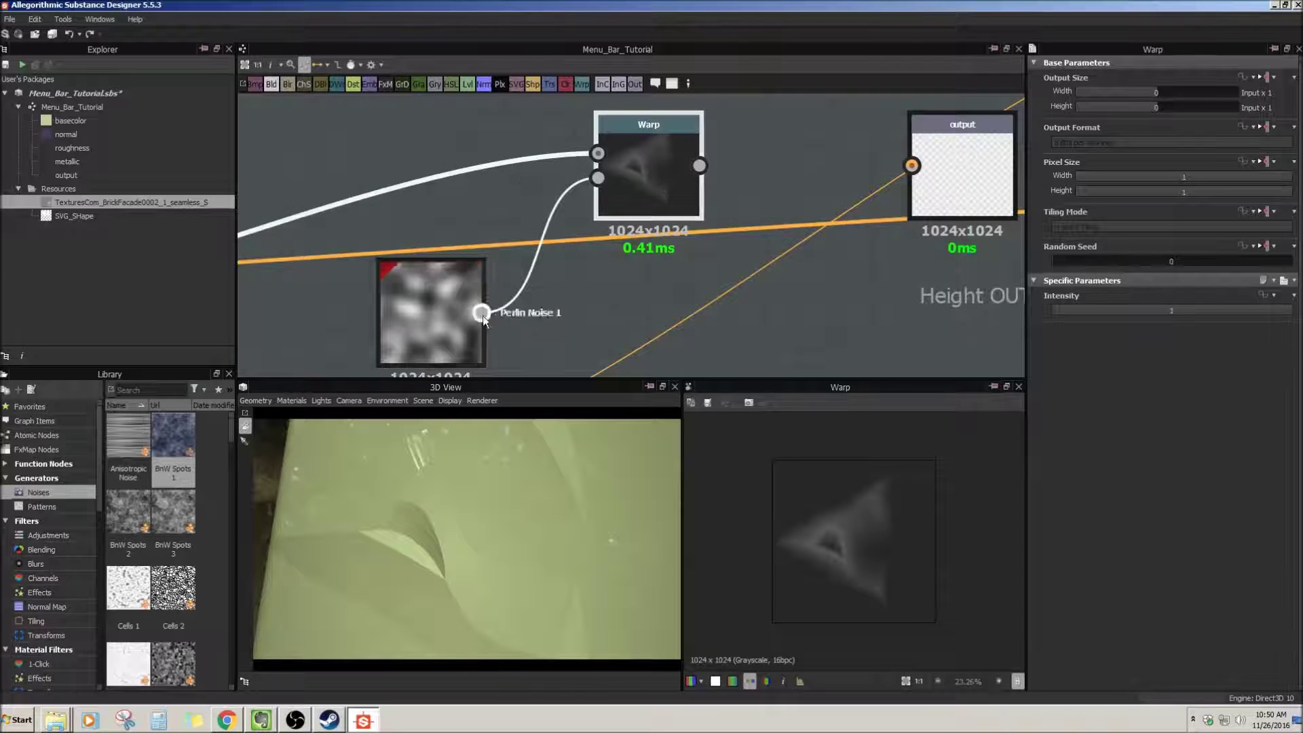
pyautogui.moveTo(1097, 259)
pyautogui.mouseDown()
pyautogui.moveTo(1057, 263)
pyautogui.moveTo(1094, 258)
pyautogui.mouseUp()
pyautogui.moveTo(1195, 262); pyautogui.dragTo(1237, 261)
pyautogui.scroll(-3, 655, 262)
pyautogui.moveTo(653, 178); pyautogui.dragTo(626, 170, button='middle')
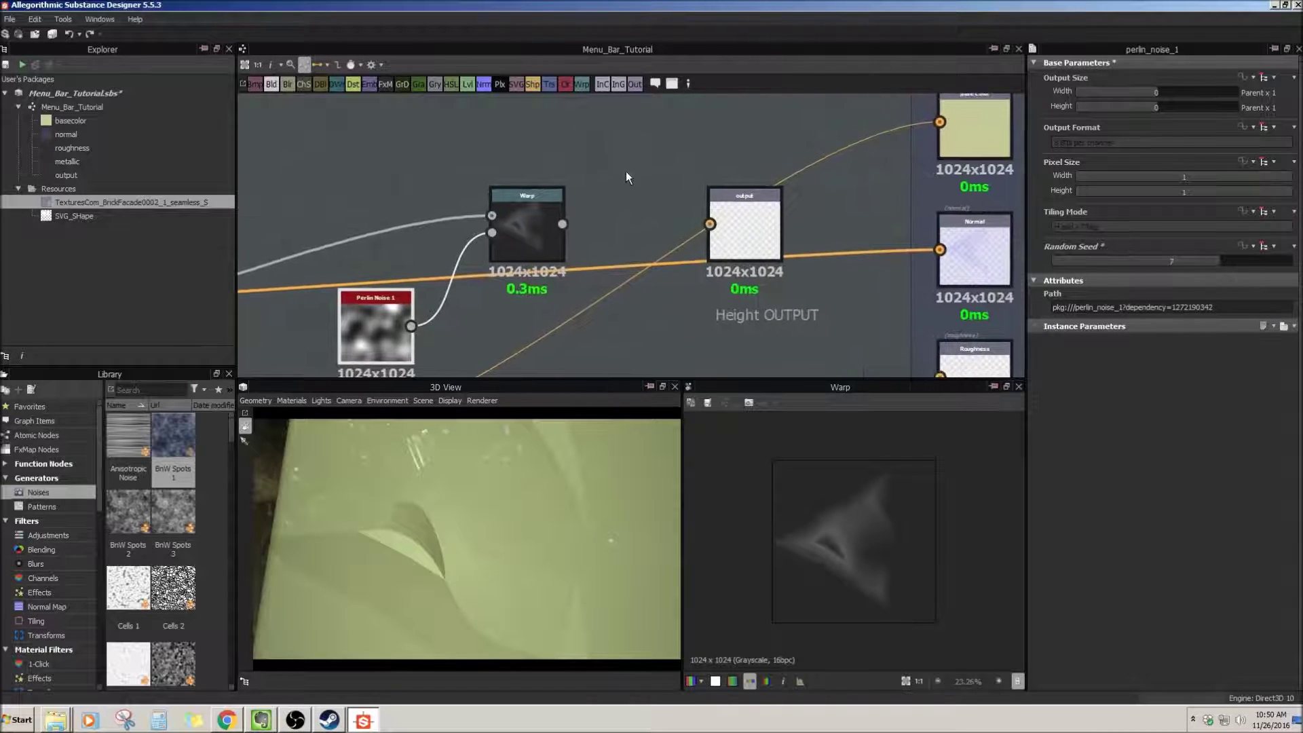